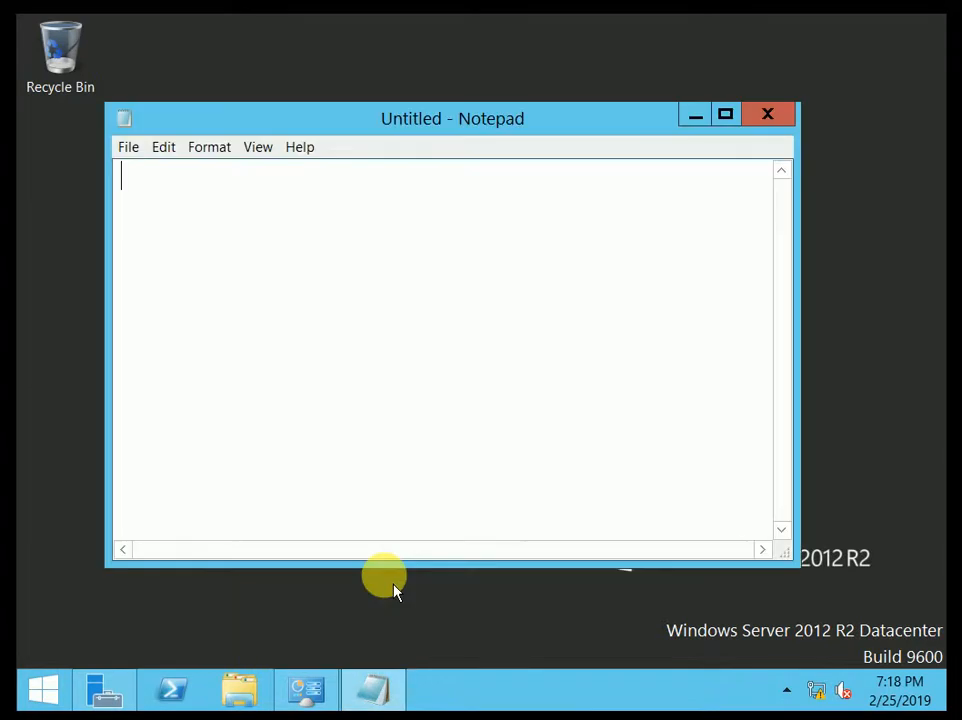
Step: Write the heading "Domain name service / domain name system" in the empty note, followed by a blank line
{"action": "type", "text": "D"}
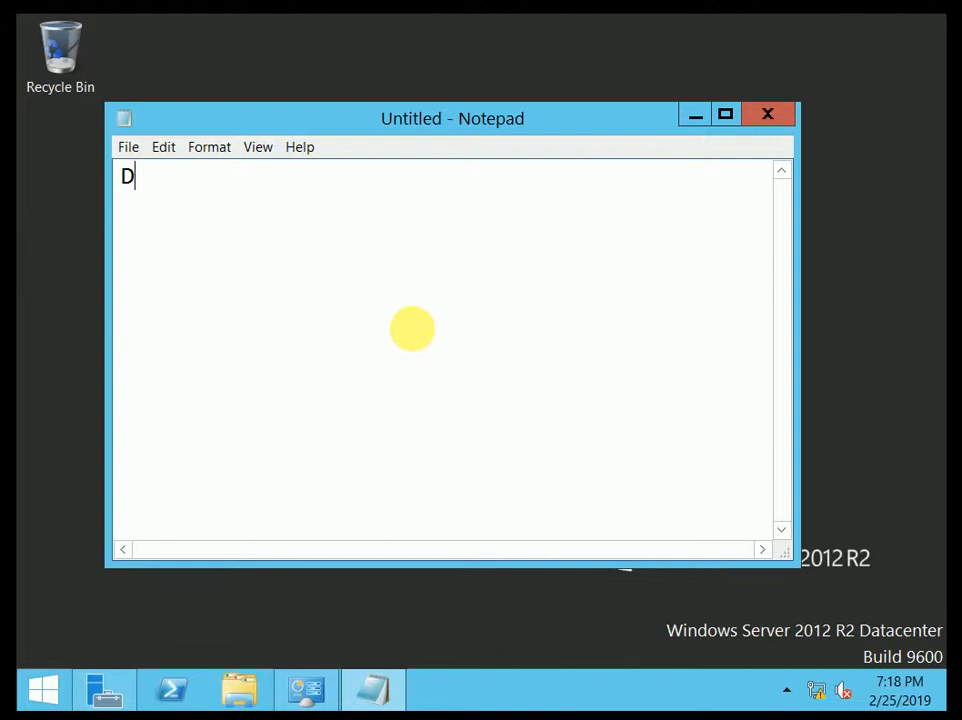
{"action": "type", "text": "omain"}
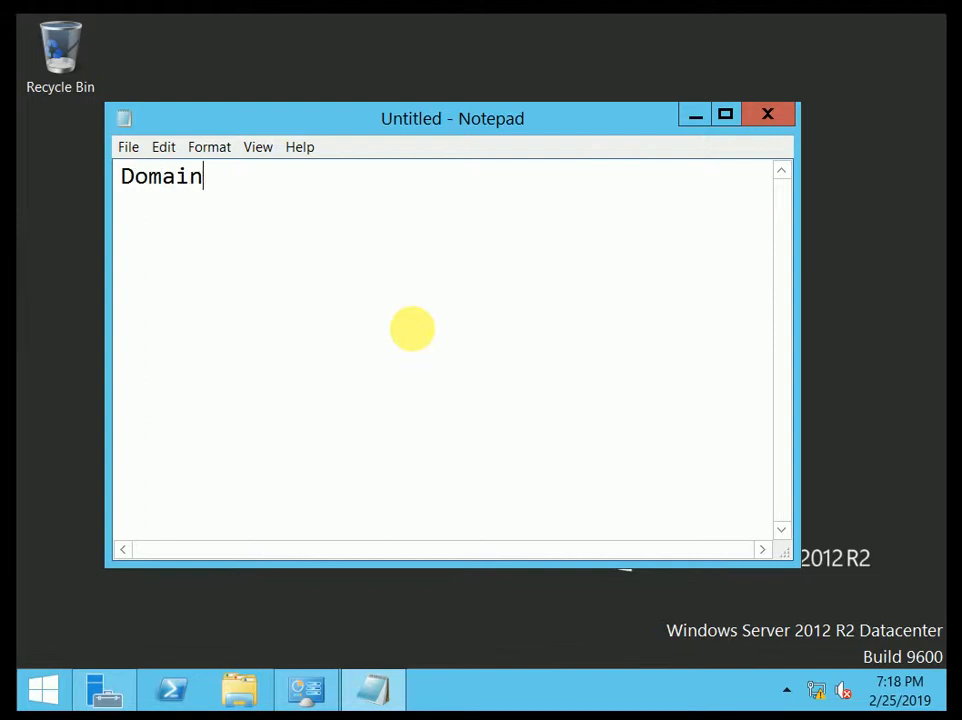
{"action": "type", "text": " name serv"}
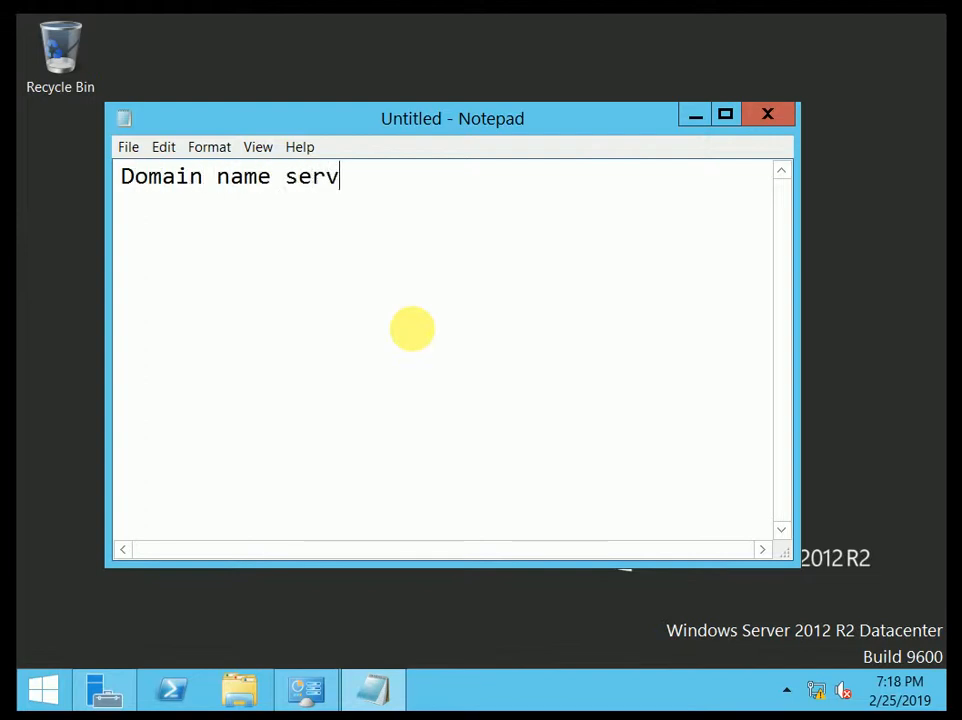
{"action": "type", "text": "ice /"}
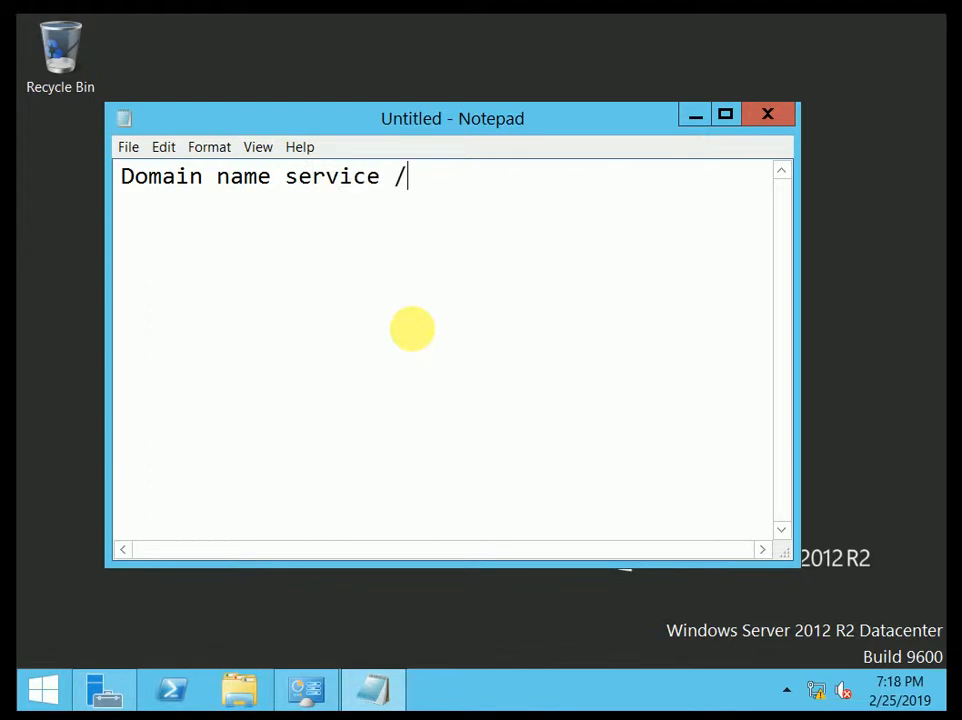
{"action": "type", "text": " domain "}
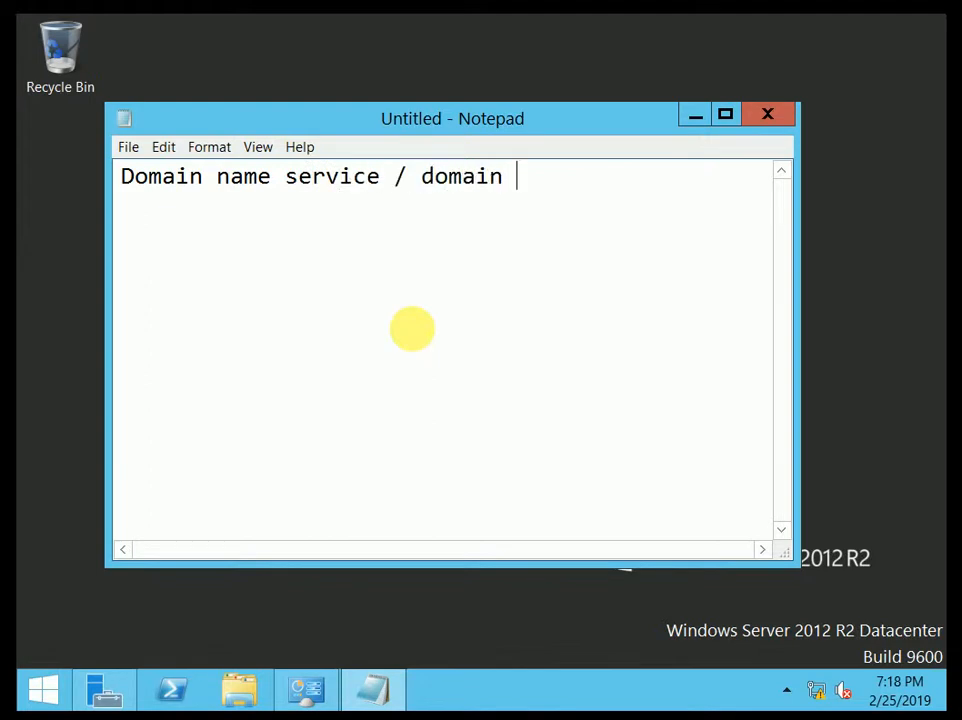
{"action": "type", "text": "name syste"}
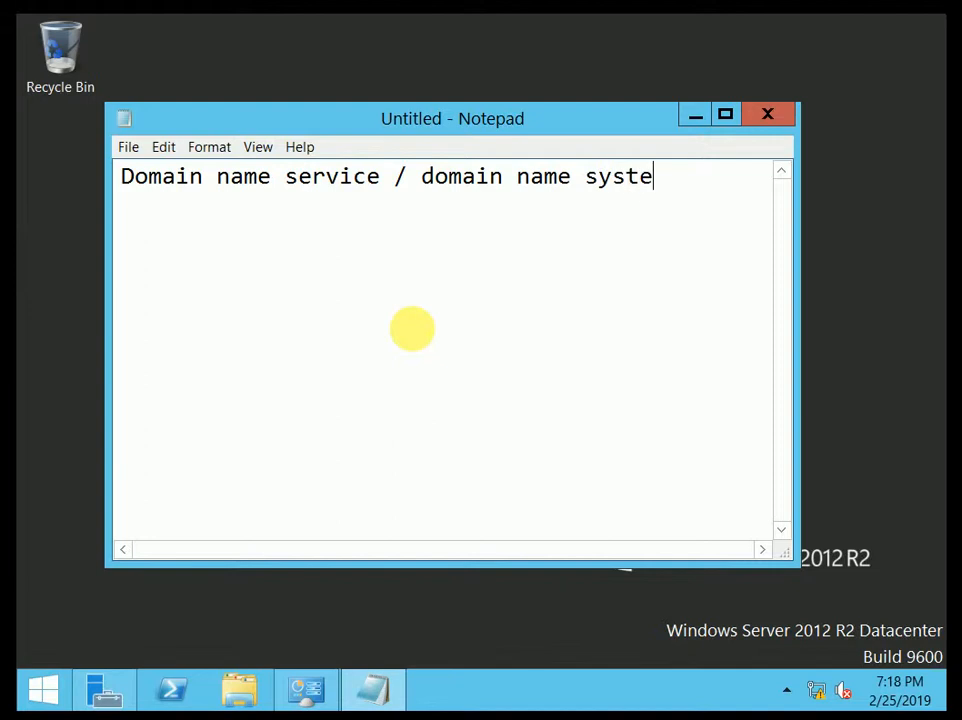
{"action": "type", "text": "m"}
{"action": "key", "text": "Return"}
{"action": "key", "text": "Return"}
Step: Write the definition line "it provides resolution of names to ip address and" below the heading
{"action": "type", "text": "it prob"}
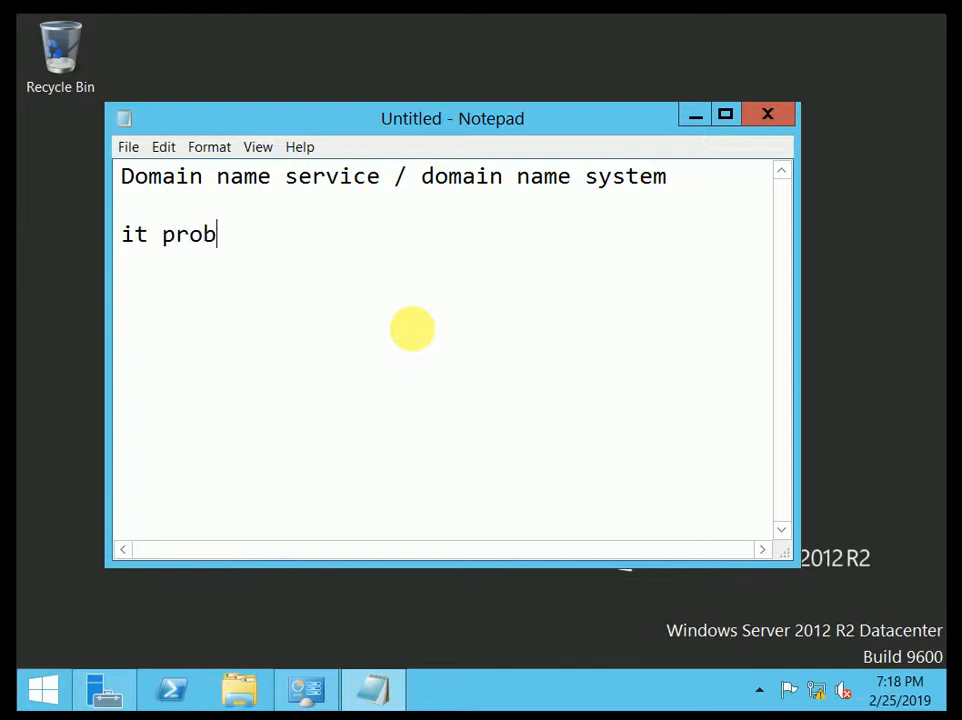
{"action": "key", "text": "BackSpace"}
{"action": "type", "text": "vides "}
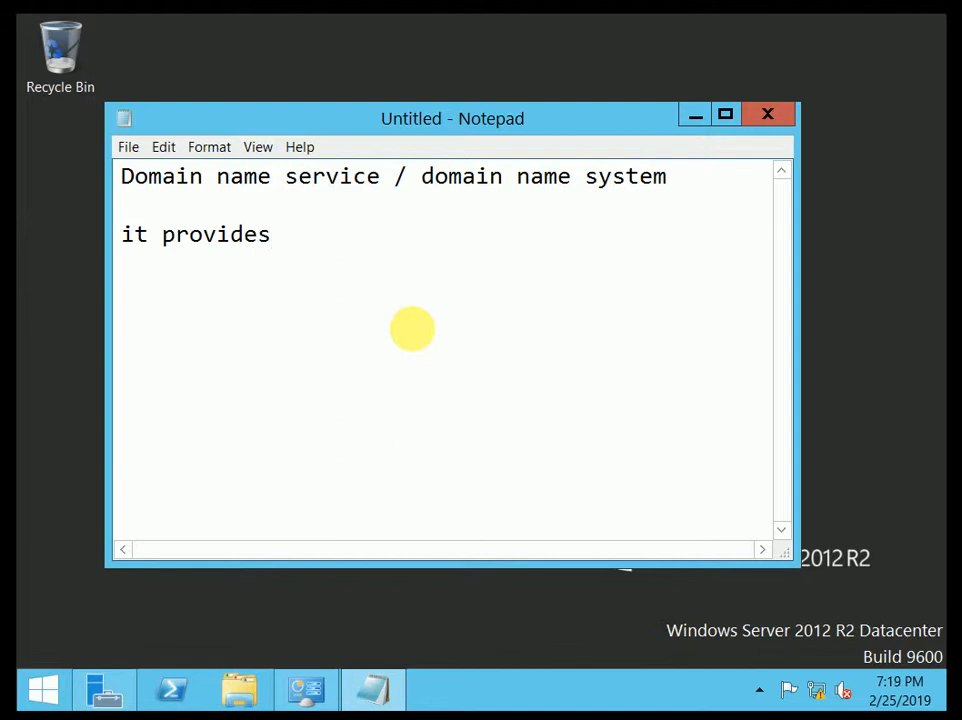
{"action": "type", "text": "resolut"}
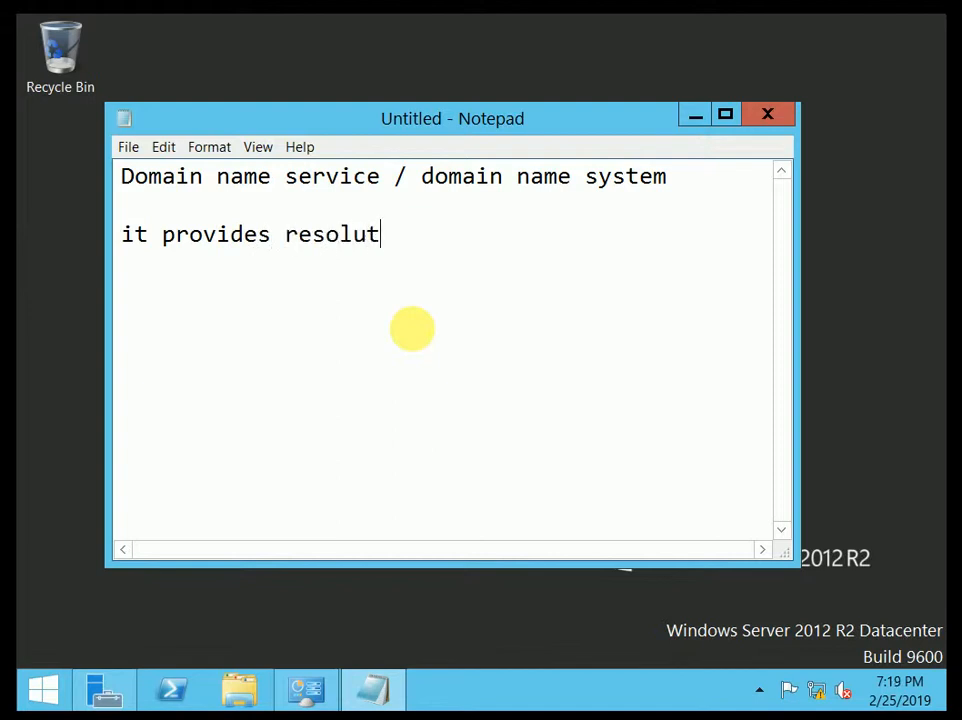
{"action": "type", "text": "ion of names to"}
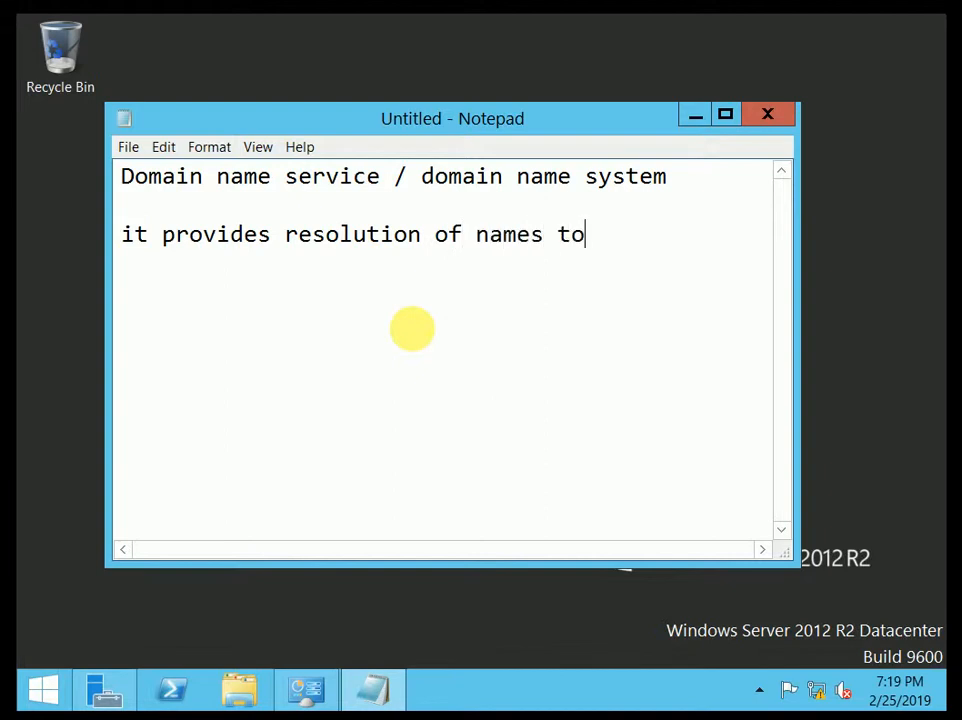
{"action": "type", "text": " ip addr"}
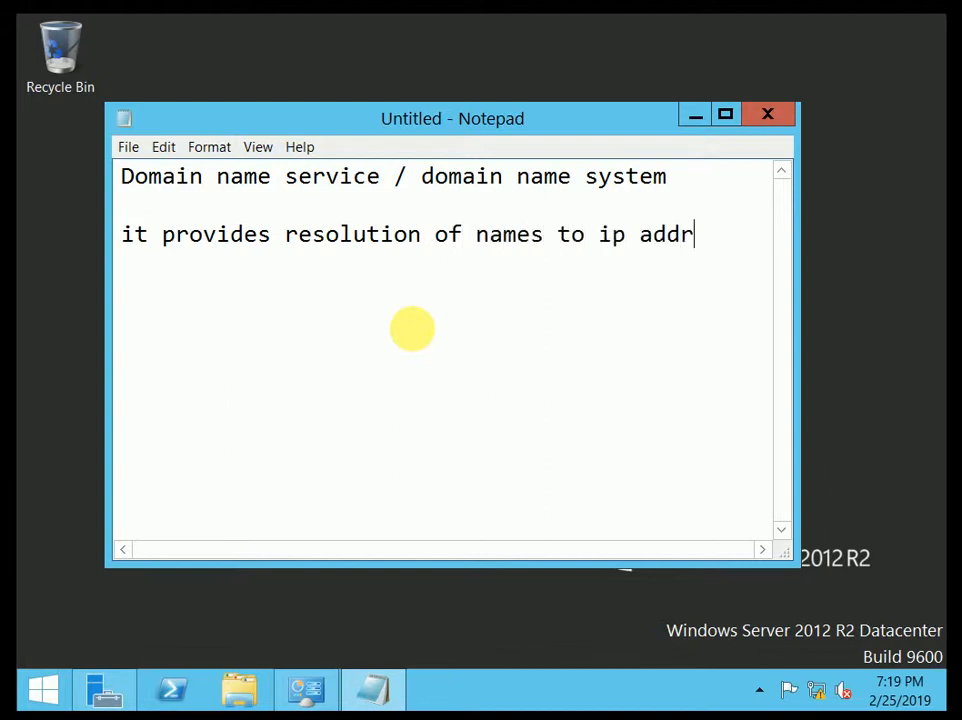
{"action": "type", "text": "ess and"}
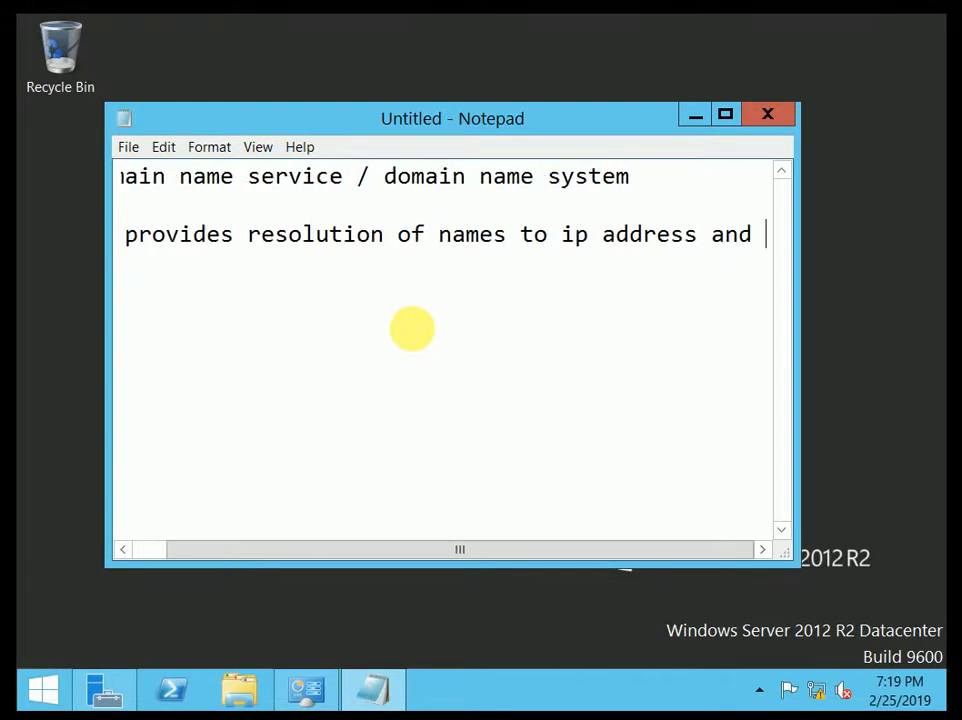
{"action": "key", "text": "Return"}
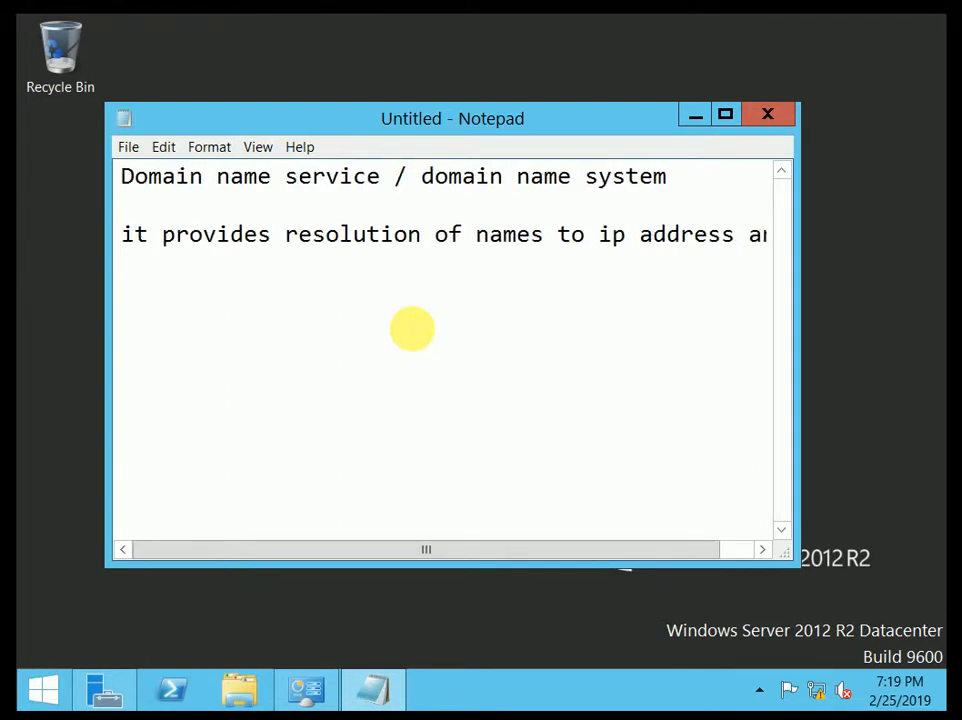
Step: Continue the definition on a new line with "resolution of ip address to names"
{"action": "type", "text": "resoluti"}
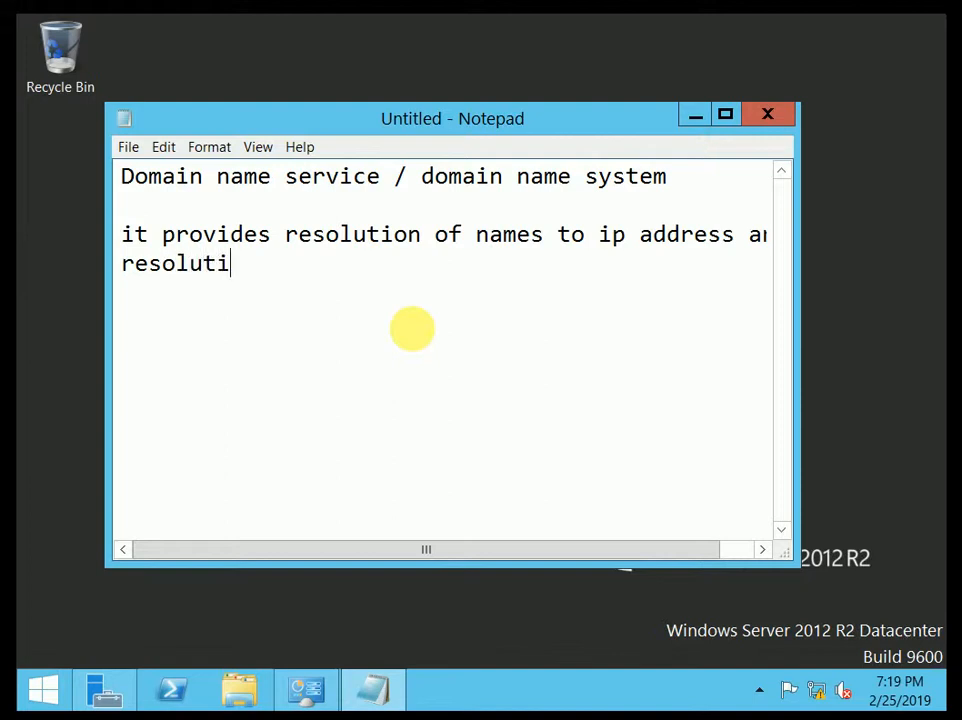
{"action": "type", "text": "on of ip address"}
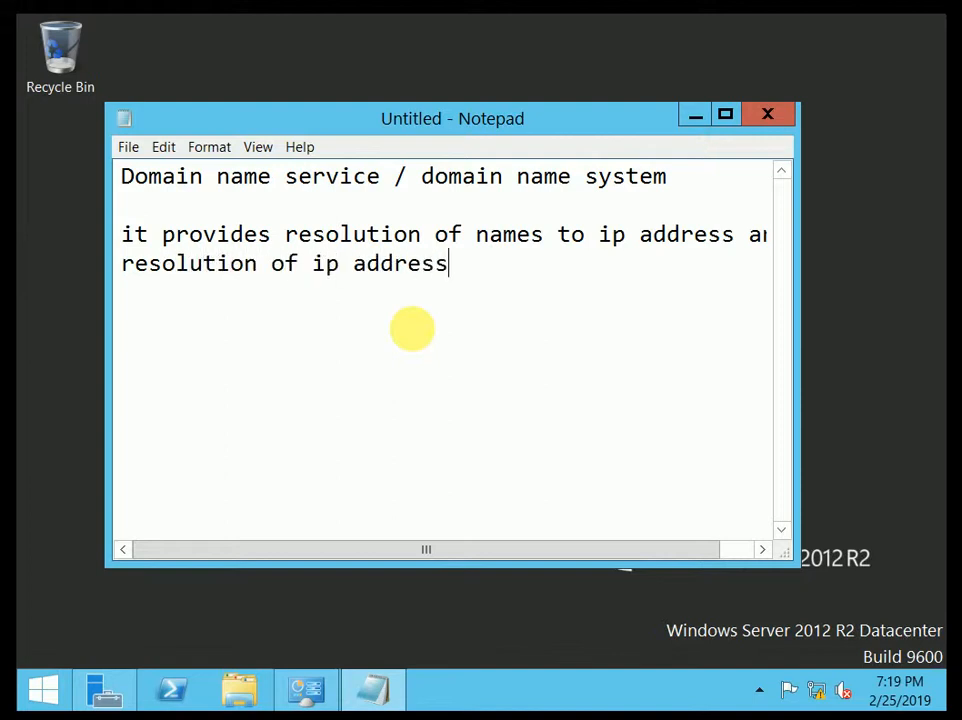
{"action": "type", "text": " to names"}
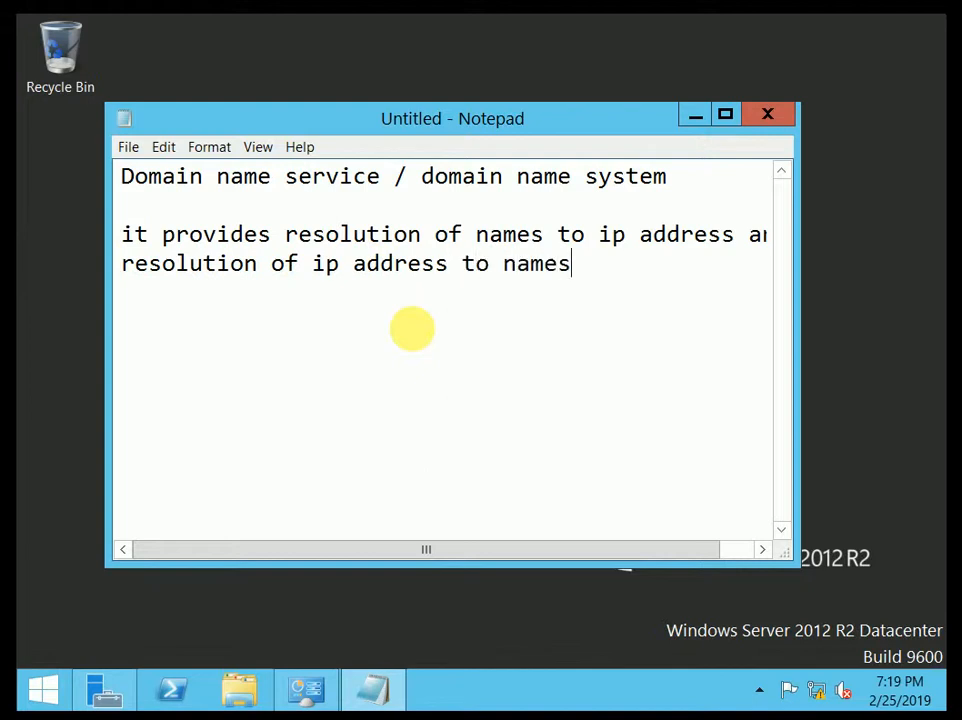
{"action": "key", "text": "Return"}
{"action": "key", "text": "Left"}
{"action": "key", "text": "Left"}
{"action": "key", "text": "Left"}
{"action": "key", "text": "Left"}
{"action": "key", "text": "Left"}
{"action": "key", "text": "Left"}
{"action": "key", "text": "Left"}
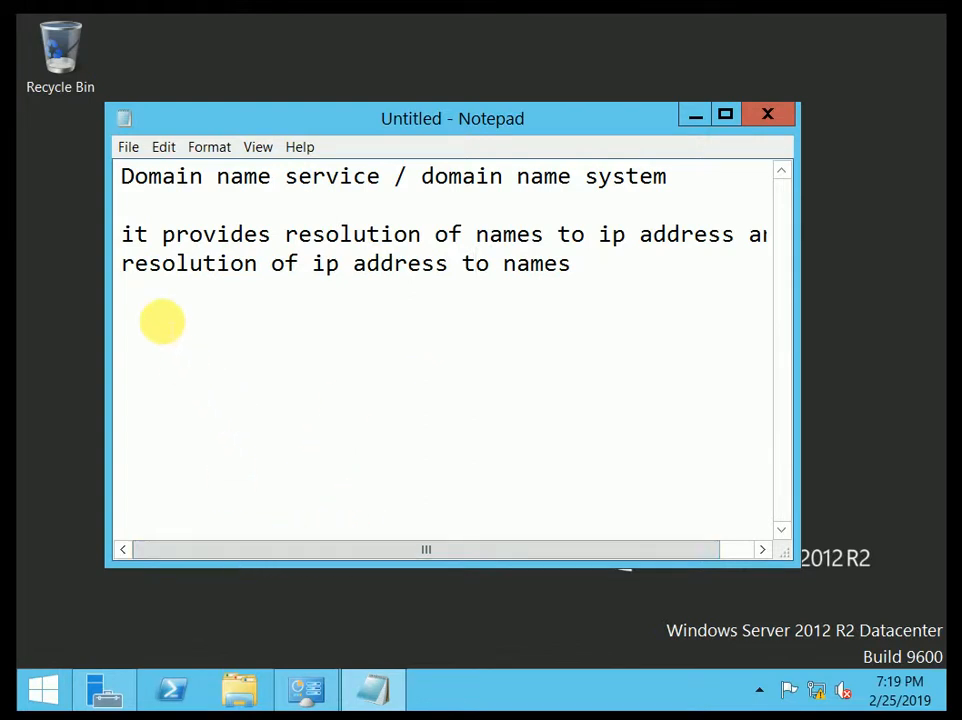
Step: Add a quoted dot, " . ", below the definition, and the example domain chikuva.com beneath it, separated by a blank line
{"action": "left_click", "coordinate": [134, 304]}
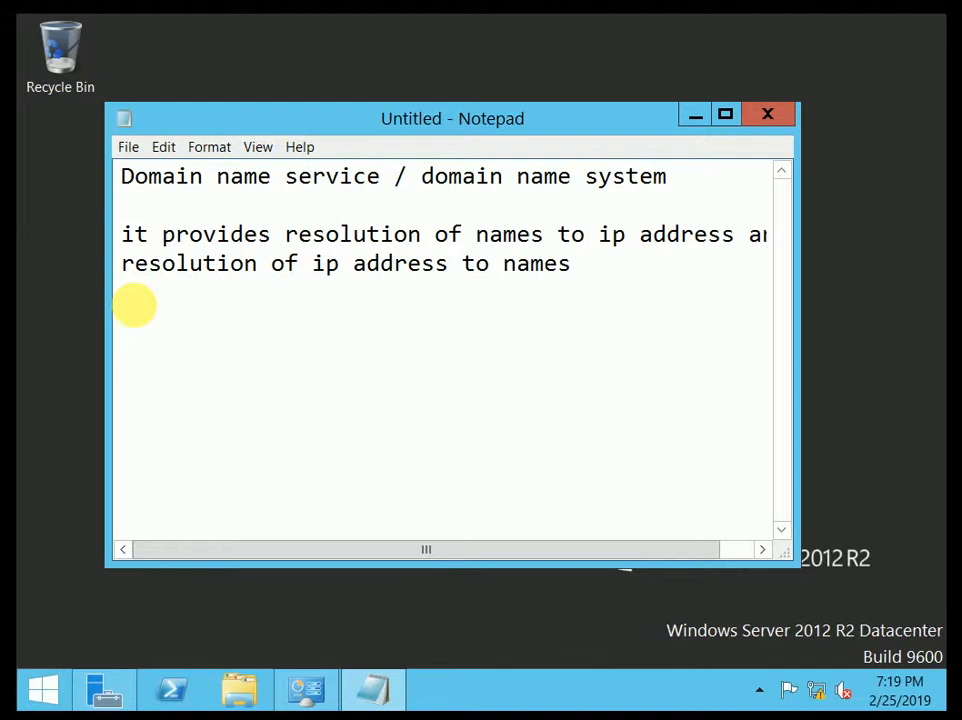
{"action": "type", "text": "\" . \""}
{"action": "key", "text": "Return"}
{"action": "type", "text": "chikuva"}
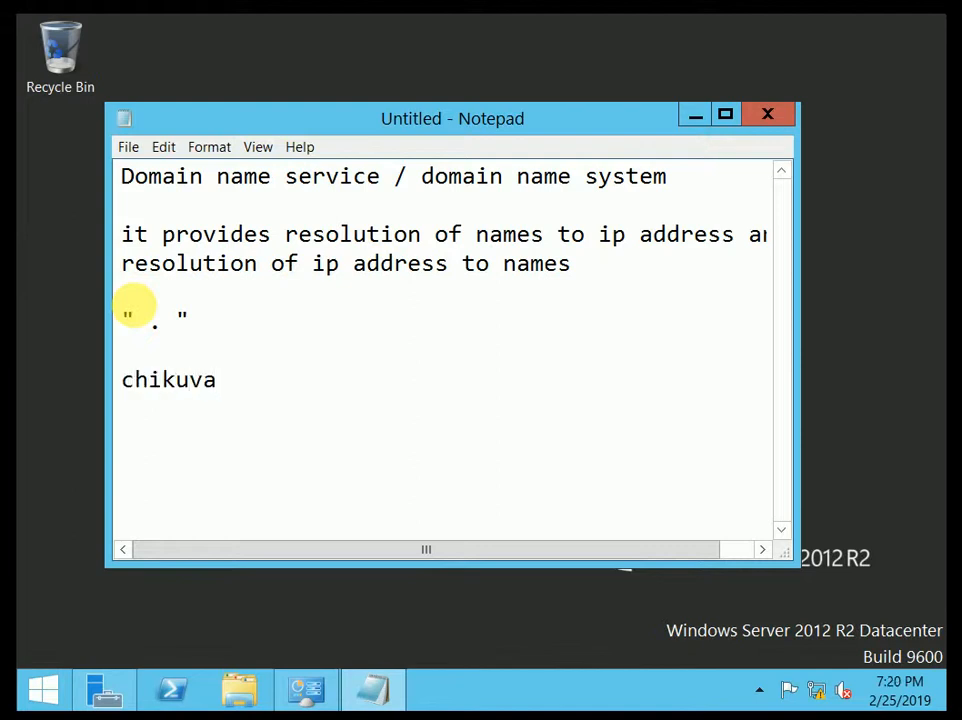
{"action": "type", "text": ".com"}
{"action": "key", "text": "Return"}
Step: Add the example host name sys1.chikuva.com on the line below chikuva.com
{"action": "type", "text": "sys1"}
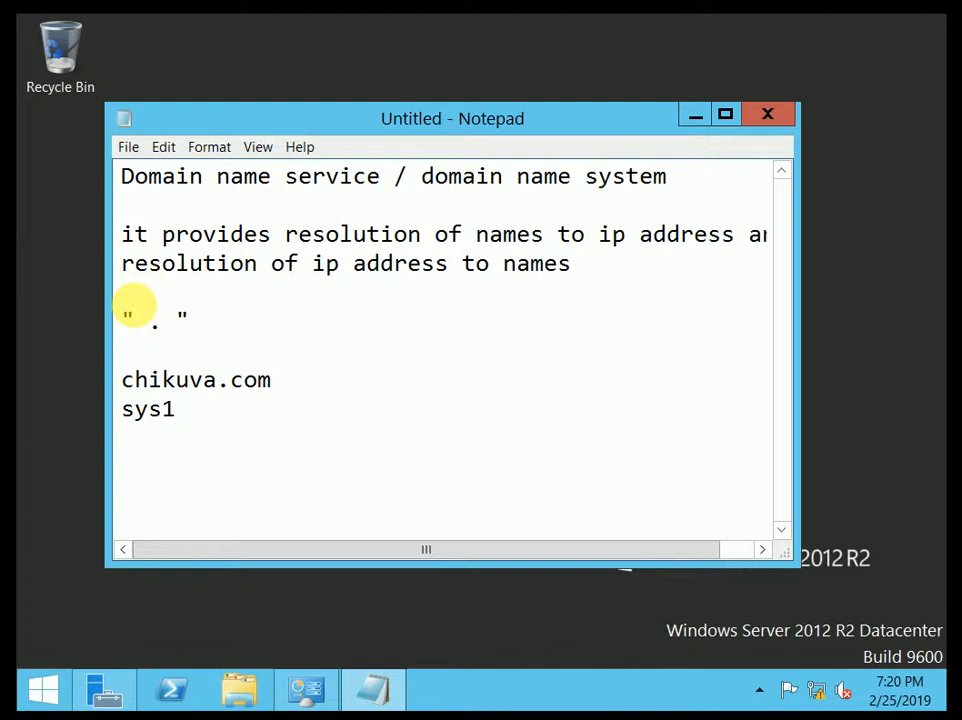
{"action": "type", "text": ".chiku"}
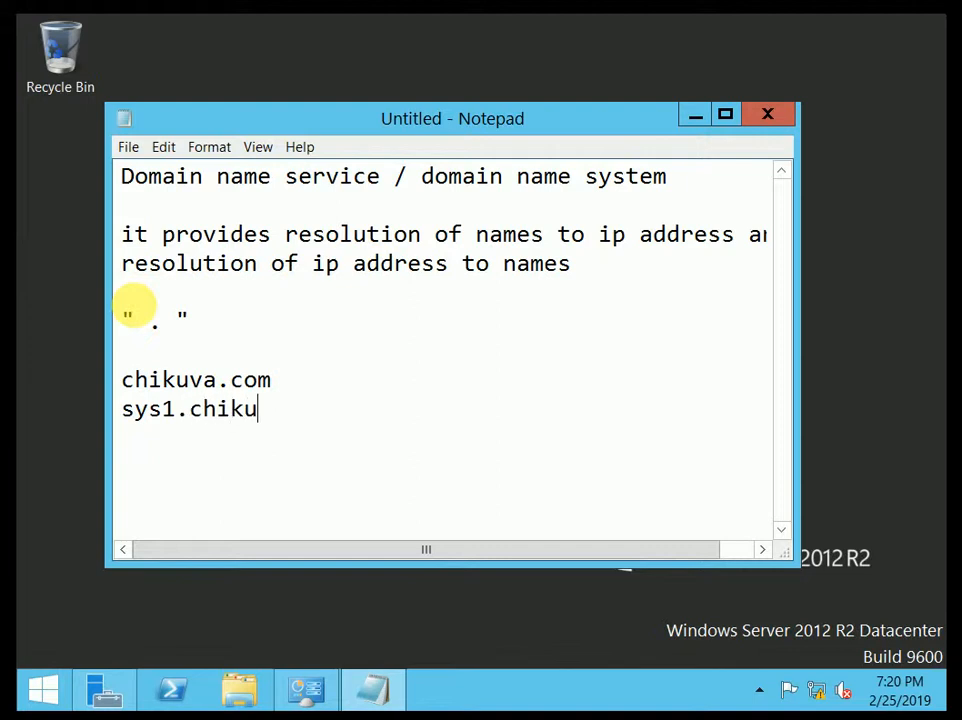
{"action": "type", "text": "va.com"}
{"action": "key", "text": "Return"}
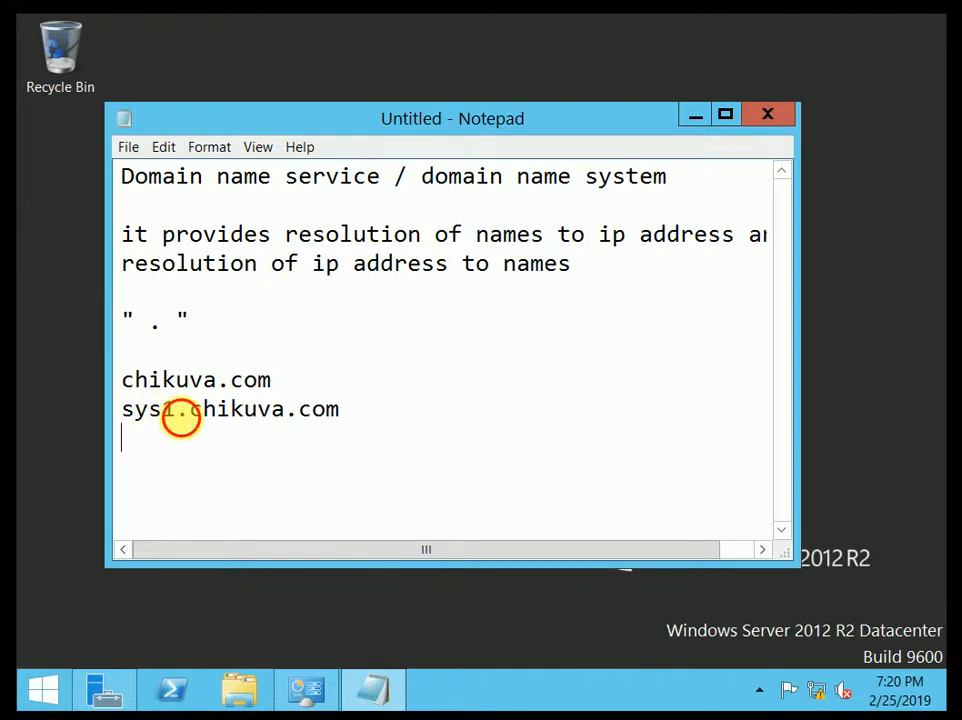
{"action": "double_click", "coordinate": [179, 420]}
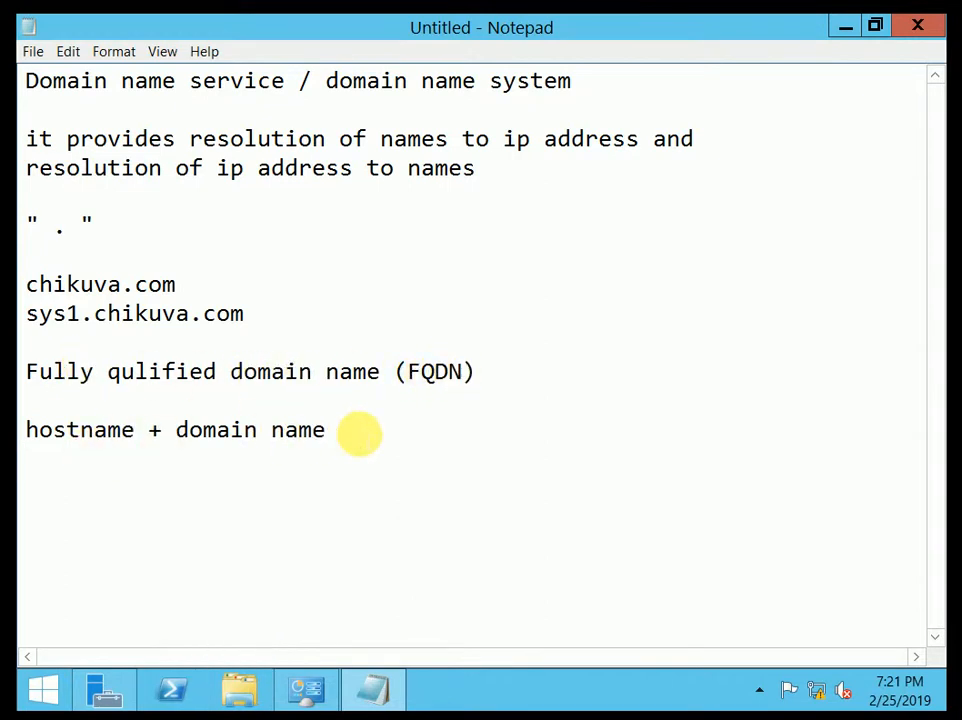
Step: Write the example sys1+chikuva.com under the "hostname + domain name" line
{"action": "type", "text": "sys1+z"}
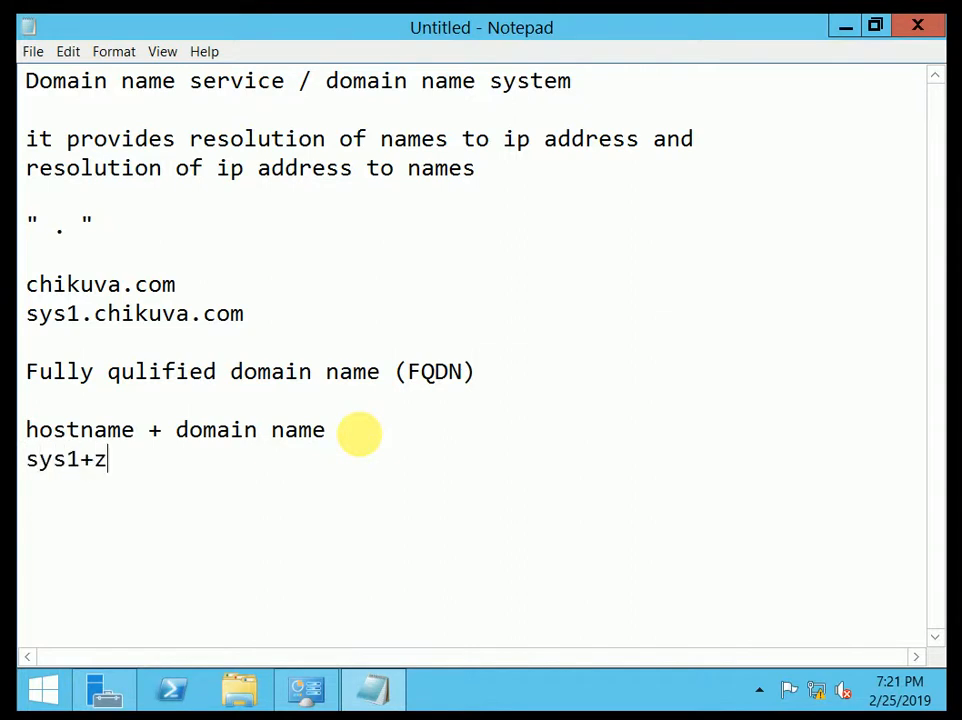
{"action": "key", "text": "BackSpace"}
{"action": "type", "text": "chikuc"}
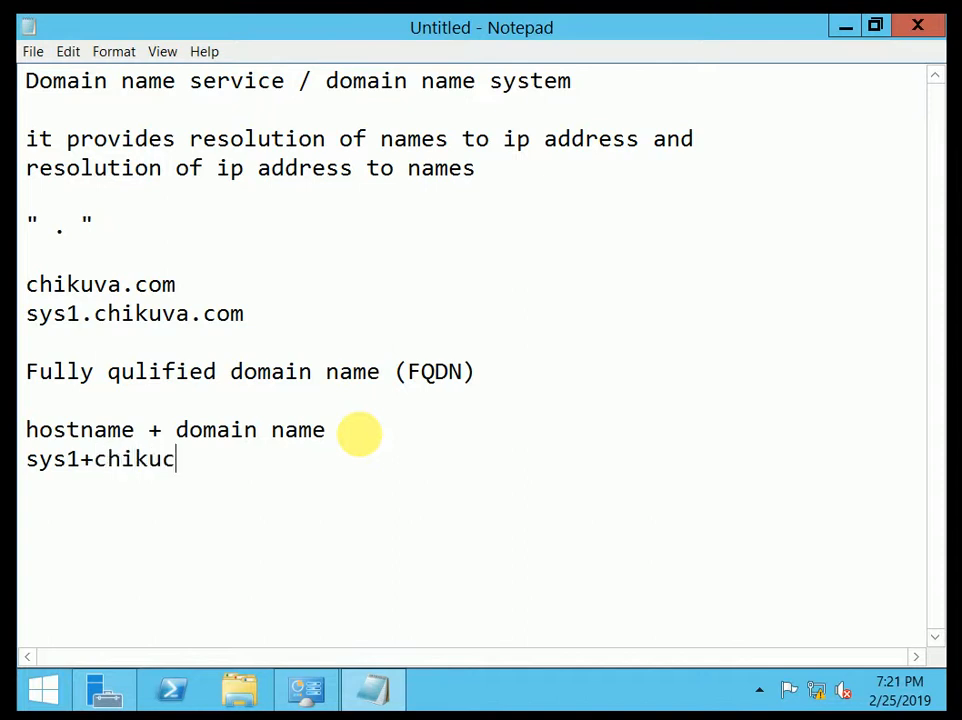
{"action": "key", "text": "BackSpace"}
{"action": "type", "text": "va.com"}
{"action": "key", "text": "Return"}
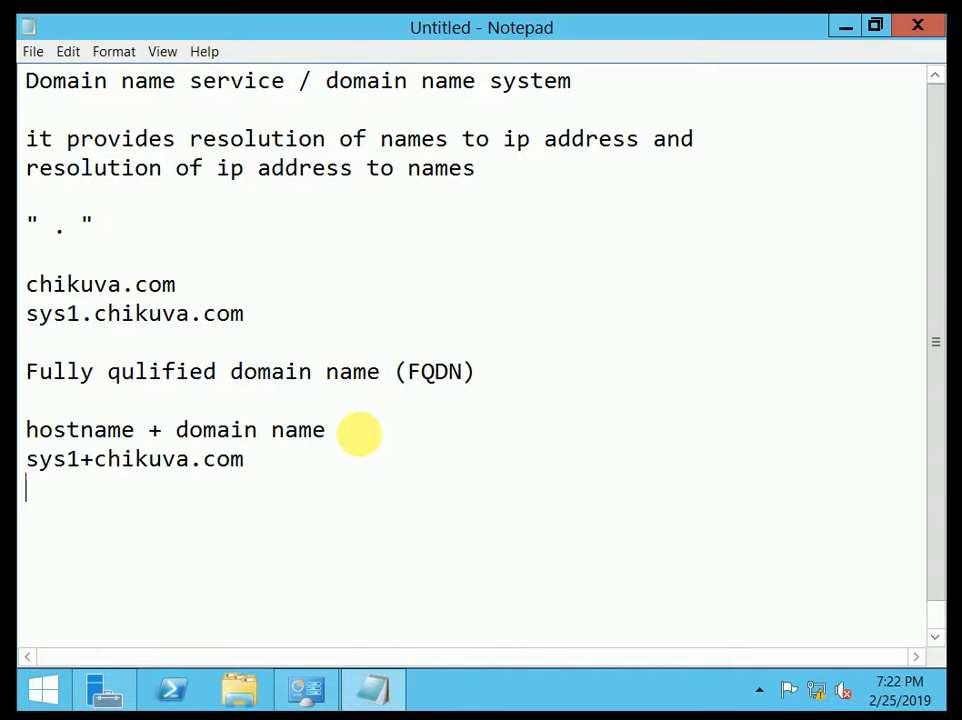
Step: Write the combined name sys1.chikuva.com on the line below sys1+chikuva.com
{"action": "type", "text": "sys1.chiku"}
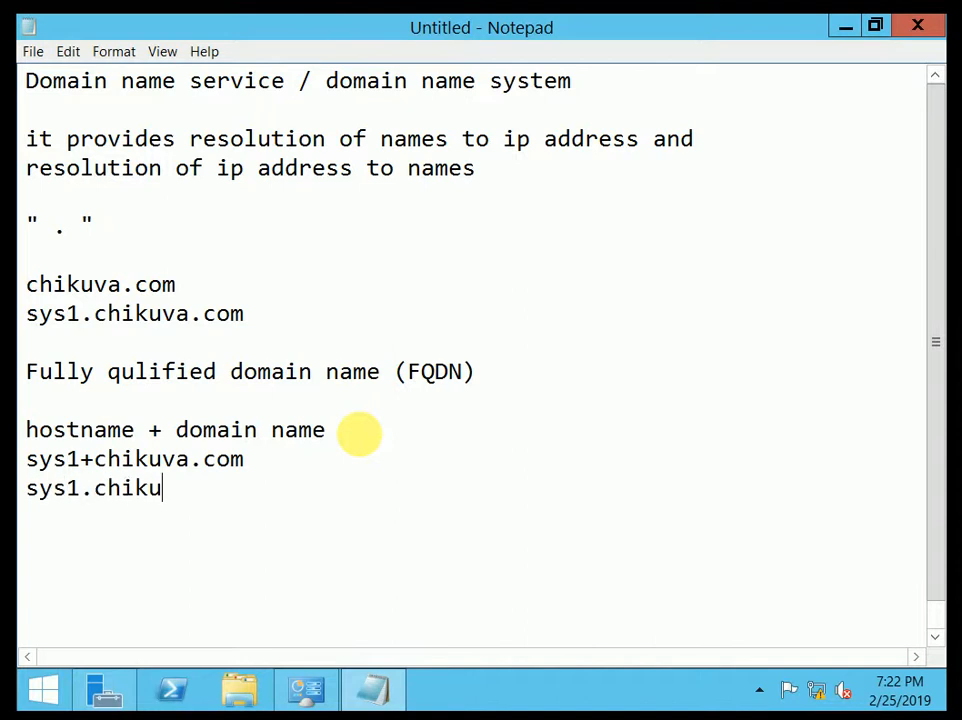
{"action": "type", "text": "va.com"}
{"action": "key", "text": "Return"}
Step: Add a long run of blank lines at the end of the note to make room for more text
{"action": "key", "text": "Return"}
{"action": "key", "text": "Return"}
{"action": "key", "text": "Return"}
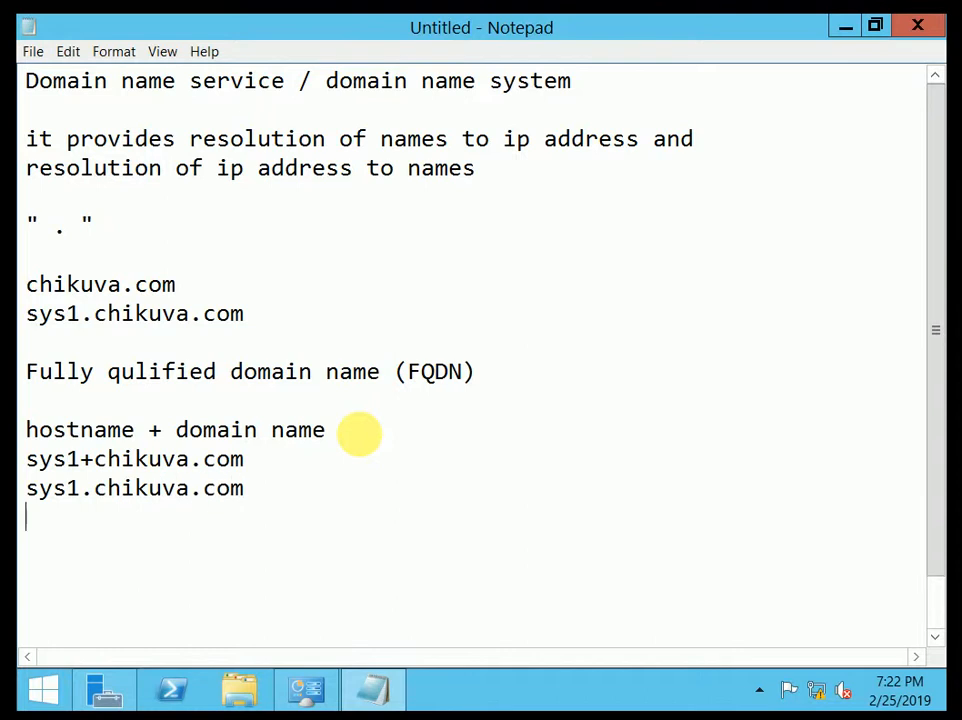
{"action": "key", "text": "Return"}
{"action": "key", "text": "Return"}
{"action": "key", "text": "Return"}
{"action": "key", "text": "Return"}
{"action": "key", "text": "Return"}
{"action": "key", "text": "Return"}
{"action": "key", "text": "Return"}
{"action": "key", "text": "Return"}
{"action": "key", "text": "Return"}
{"action": "key", "text": "Return"}
{"action": "key", "text": "Return"}
{"action": "key", "text": "Return"}
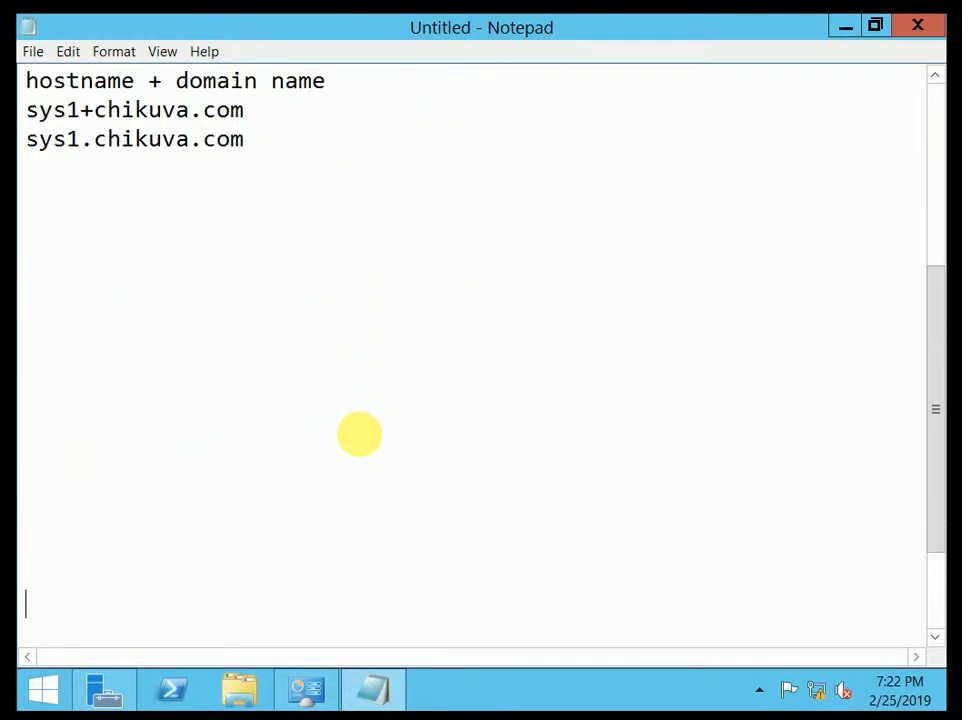
Step: Write the note "it maintain host to ip address mapping information" two lines below sys1.chikuva.com
{"action": "left_click", "coordinate": [60, 194]}
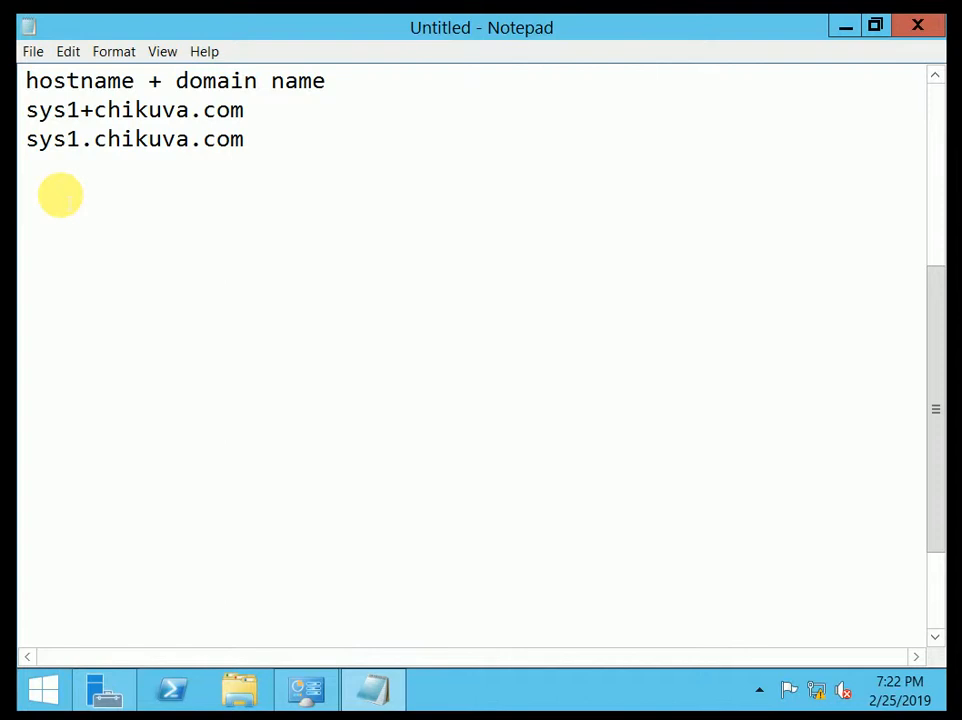
{"action": "type", "text": "it maintan"}
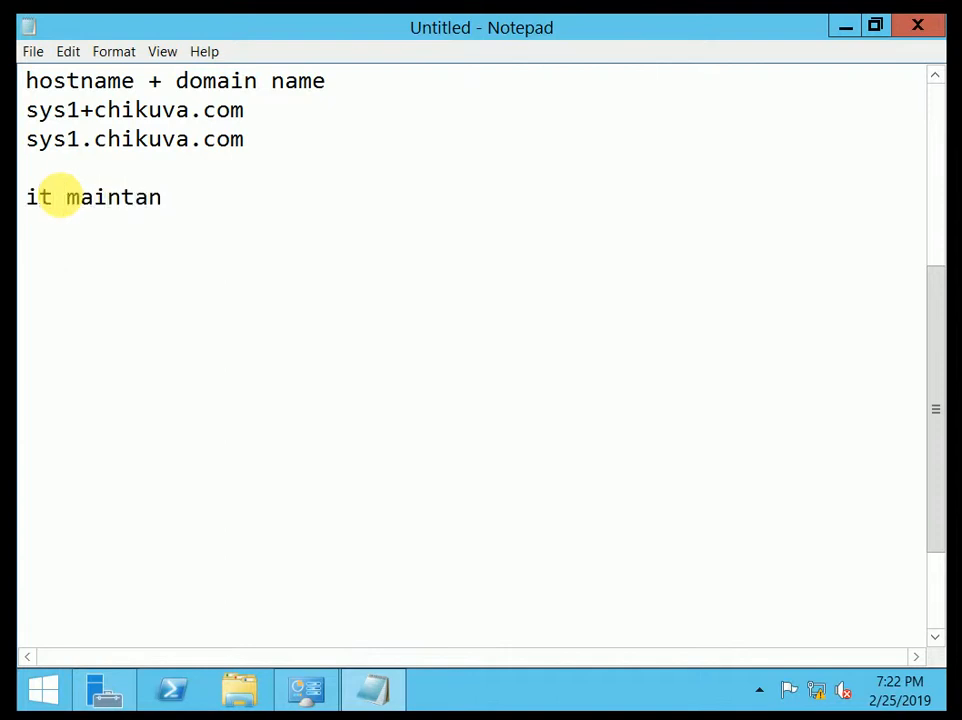
{"action": "key", "text": "BackSpace"}
{"action": "type", "text": "in host"}
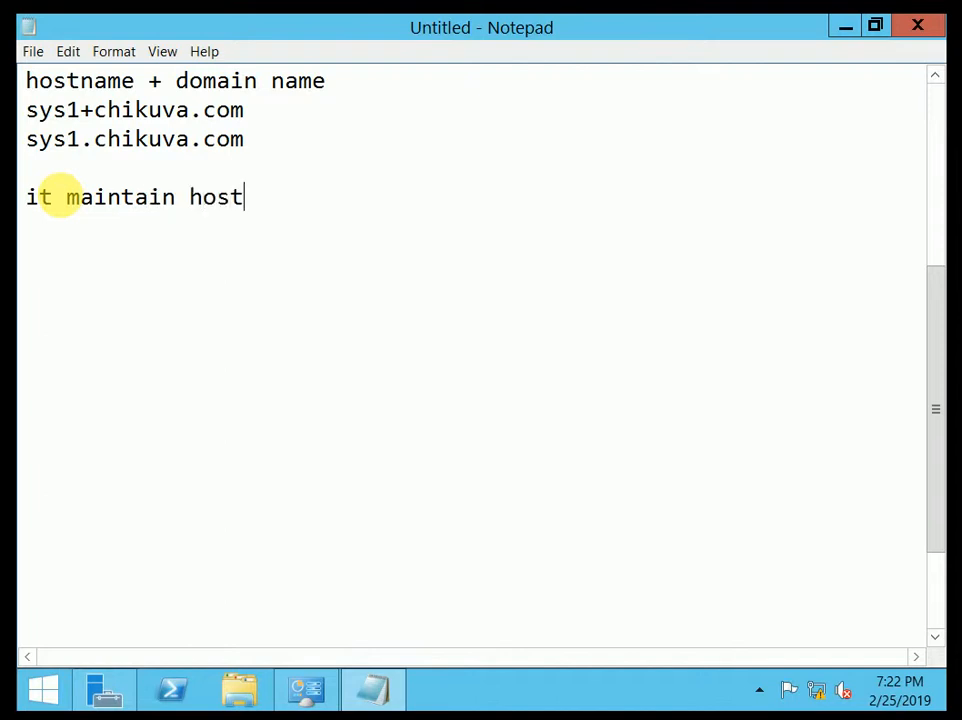
{"action": "type", "text": " to ip"}
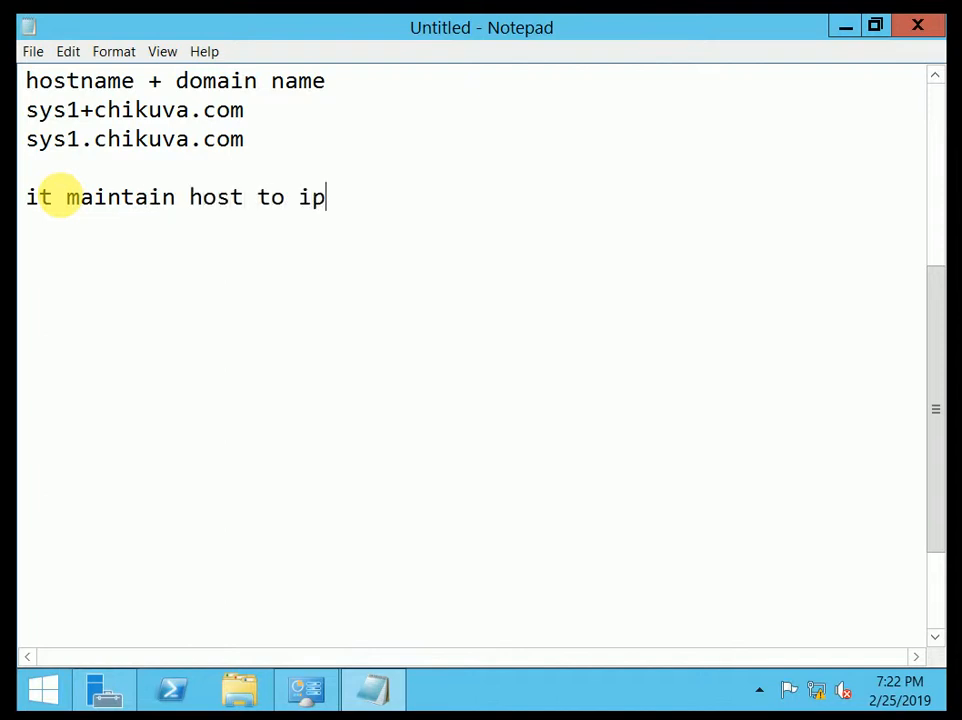
{"action": "type", "text": " address"}
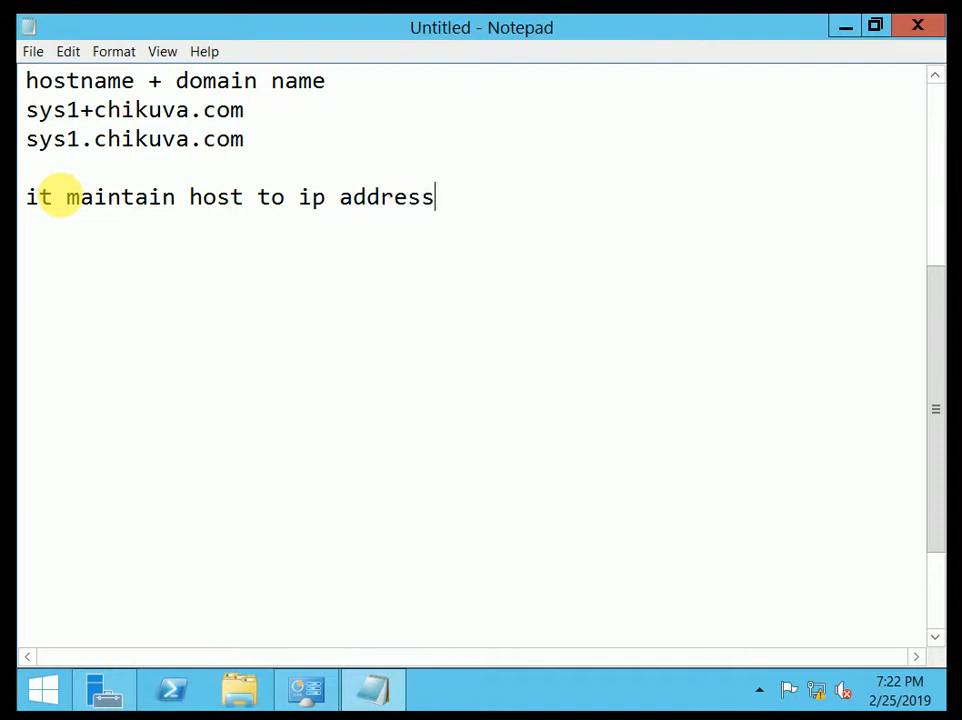
{"action": "type", "text": " mapping "}
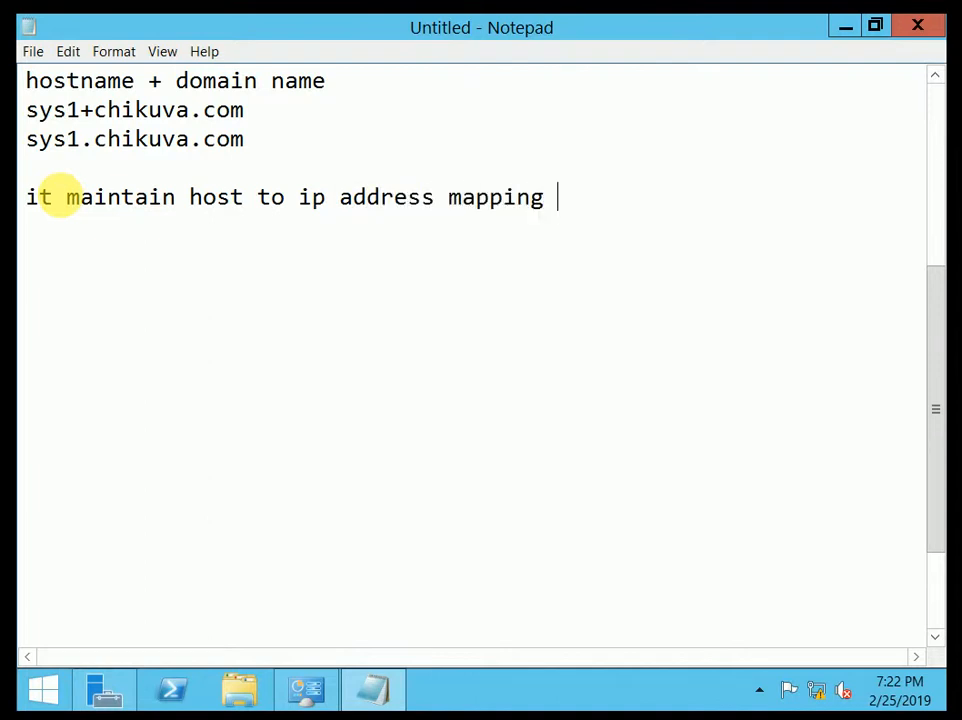
{"action": "type", "text": "information"}
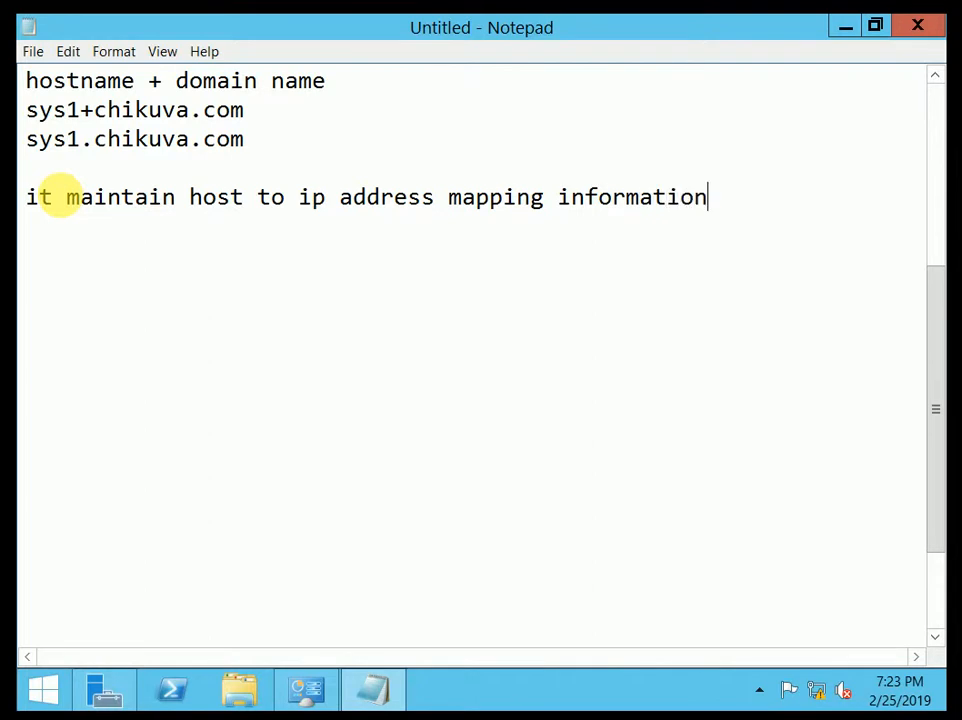
Step: Add the indented line "this is farword lookup zone" under the host to ip address mapping note
{"action": "key", "text": "Return"}
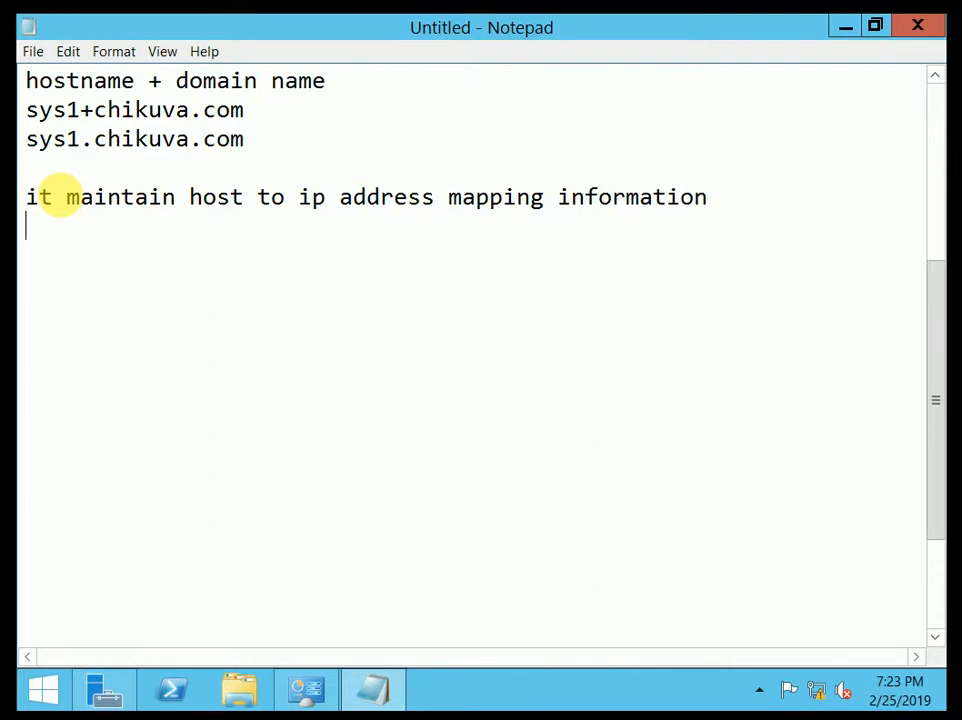
{"action": "type", "text": "this is farword "}
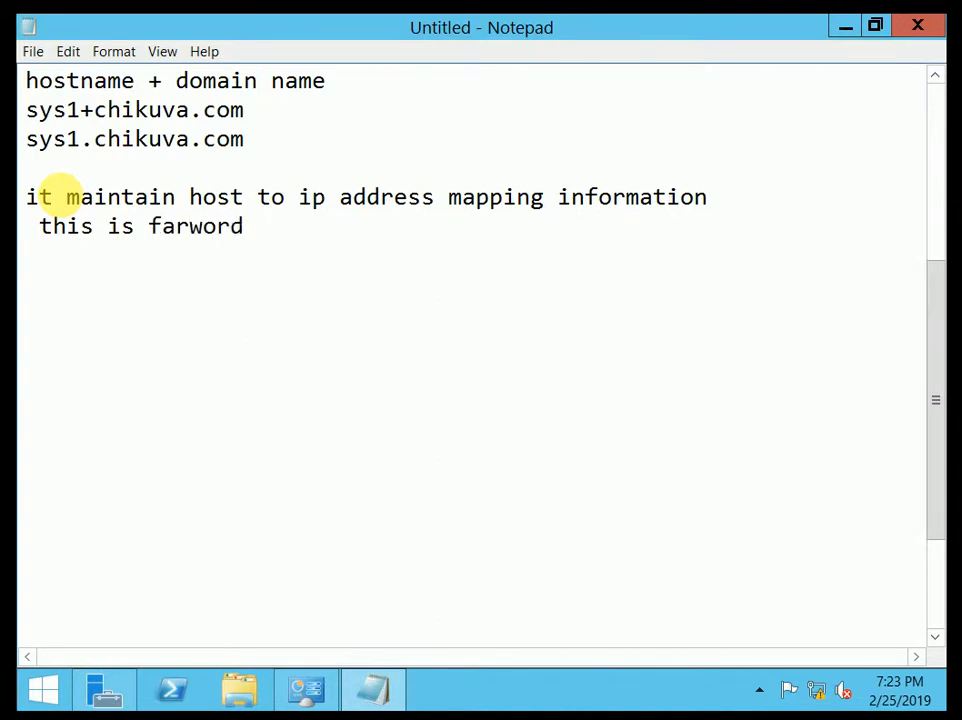
{"action": "type", "text": "lookup zone"}
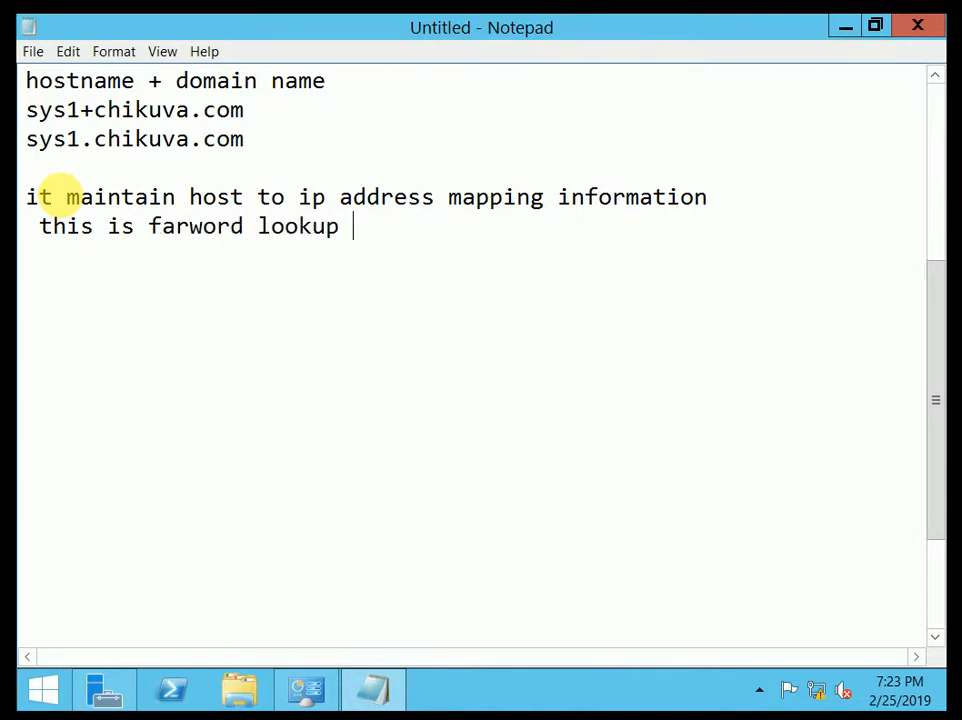
{"action": "key", "text": "Return"}
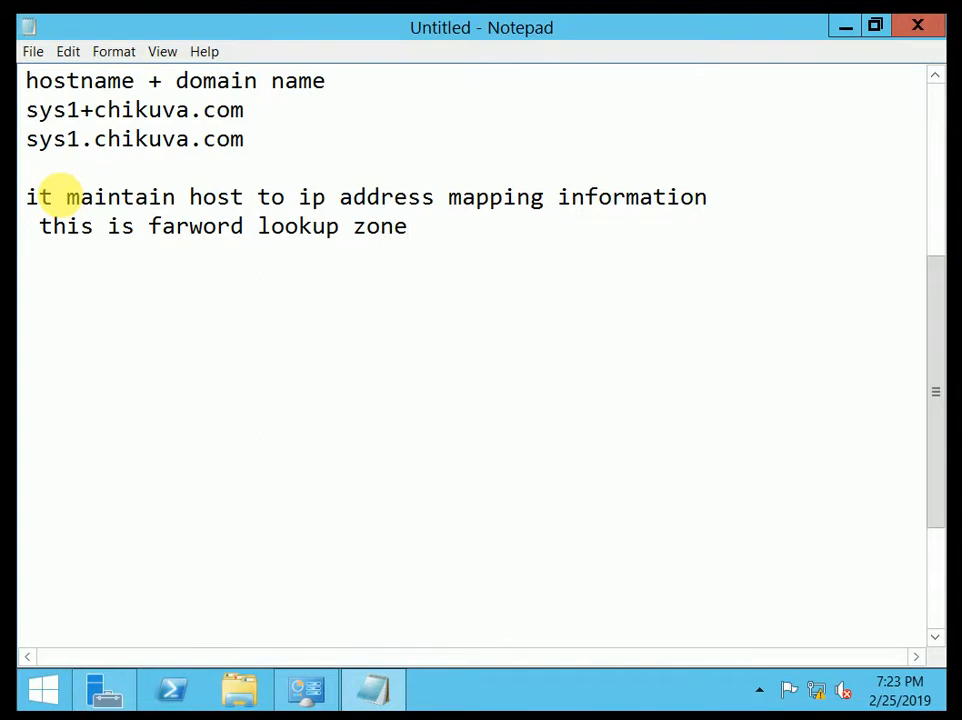
Step: Leave a blank line below the forward lookup zone note and write "it maintain ip address to host mapping info"
{"action": "key", "text": "Return"}
{"action": "type", "text": "it ma"}
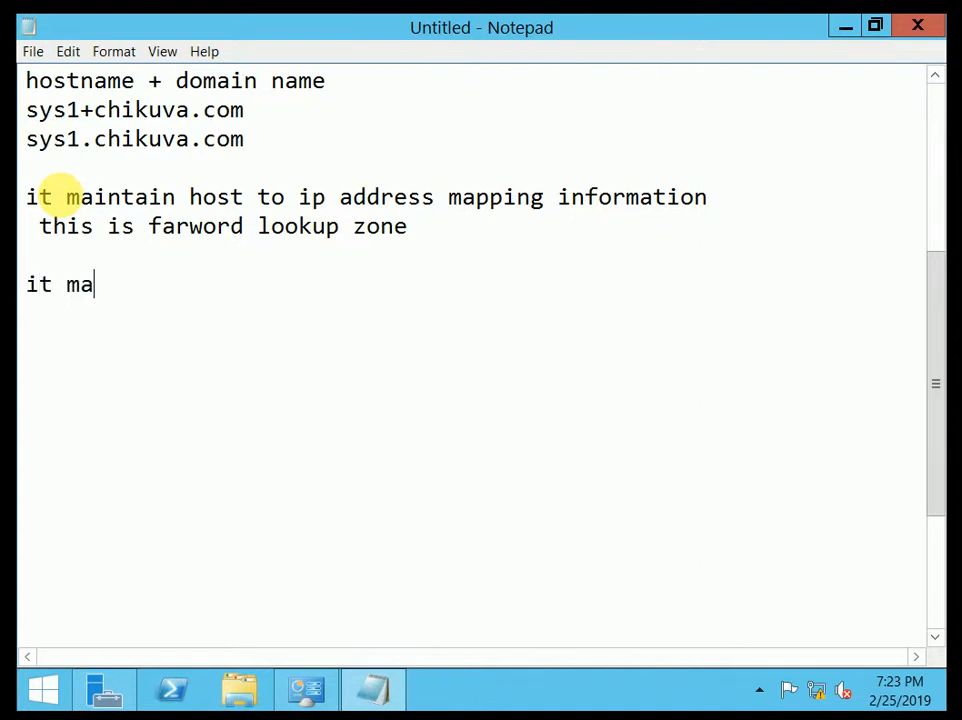
{"action": "type", "text": "intan"}
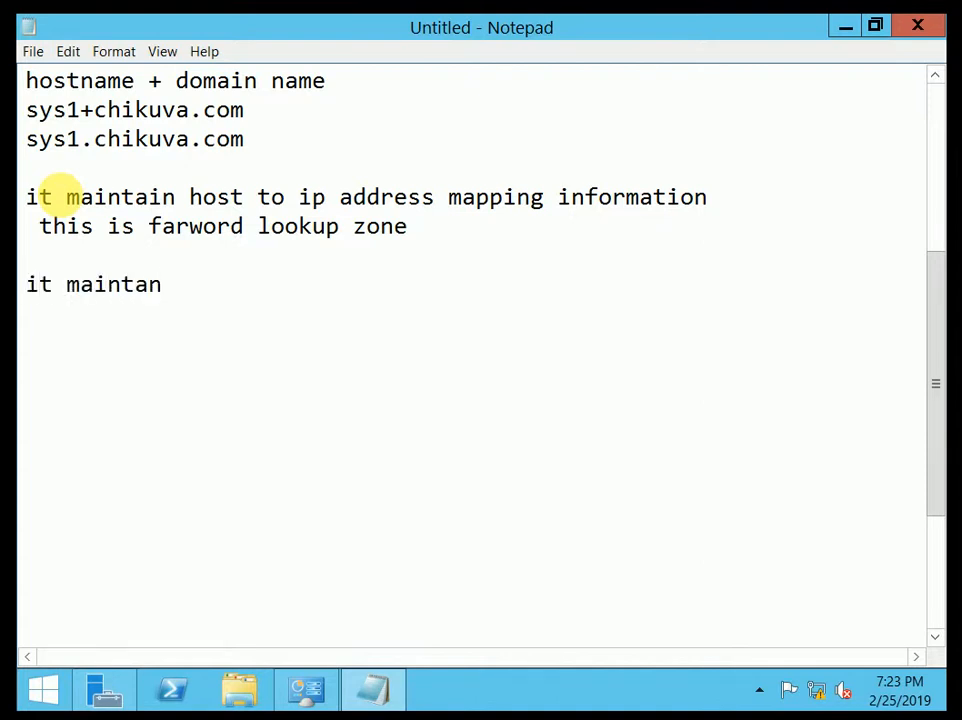
{"action": "key", "text": "BackSpace"}
{"action": "type", "text": "in ip add"}
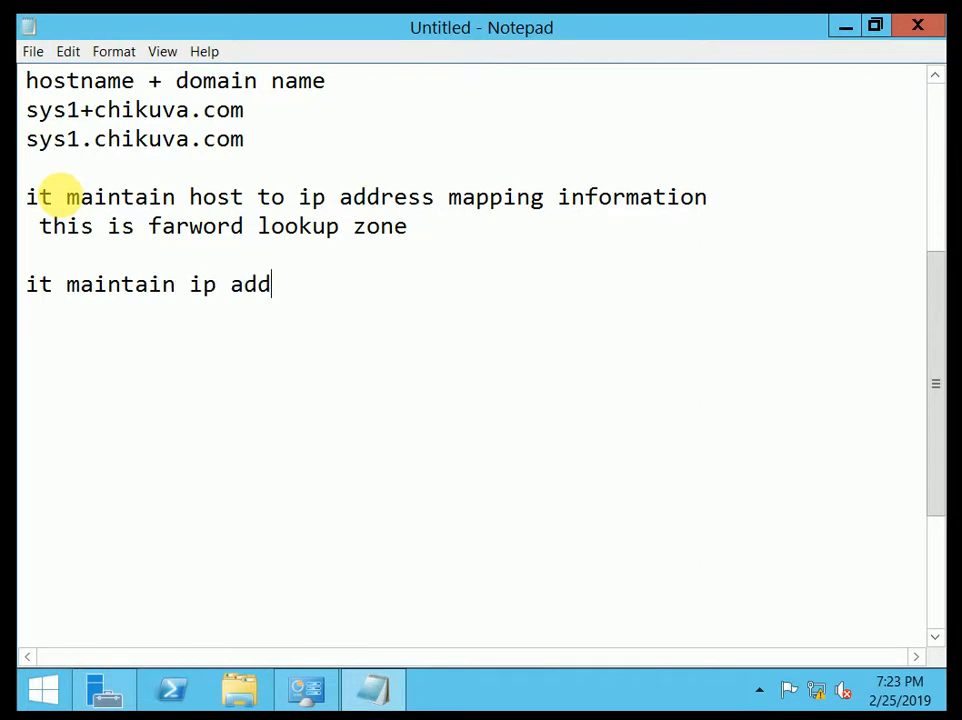
{"action": "type", "text": "ress to "}
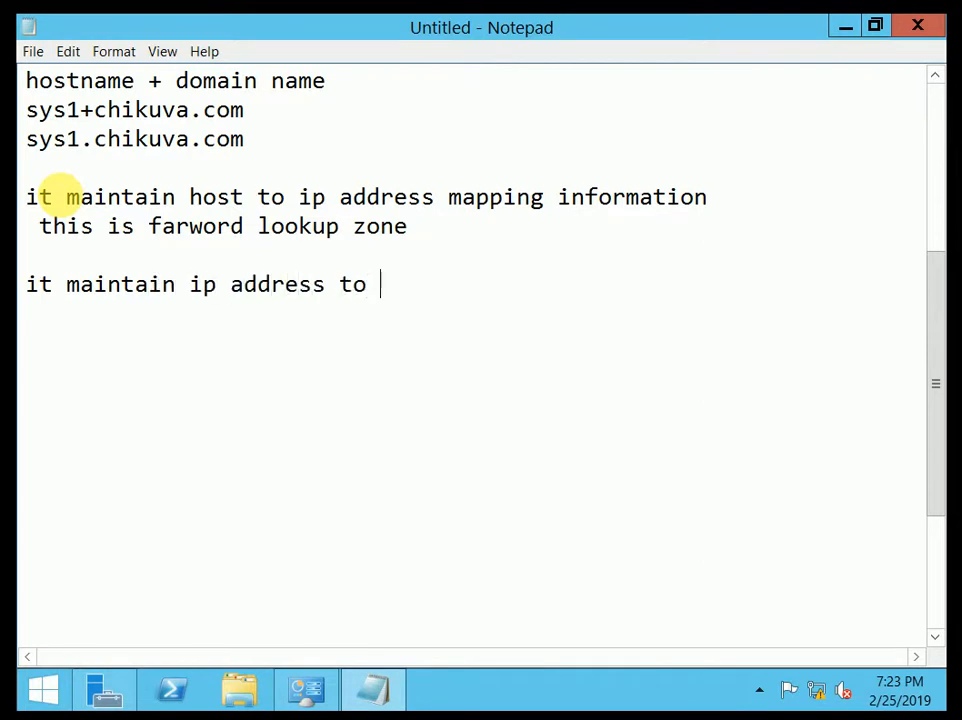
{"action": "type", "text": "hostname"}
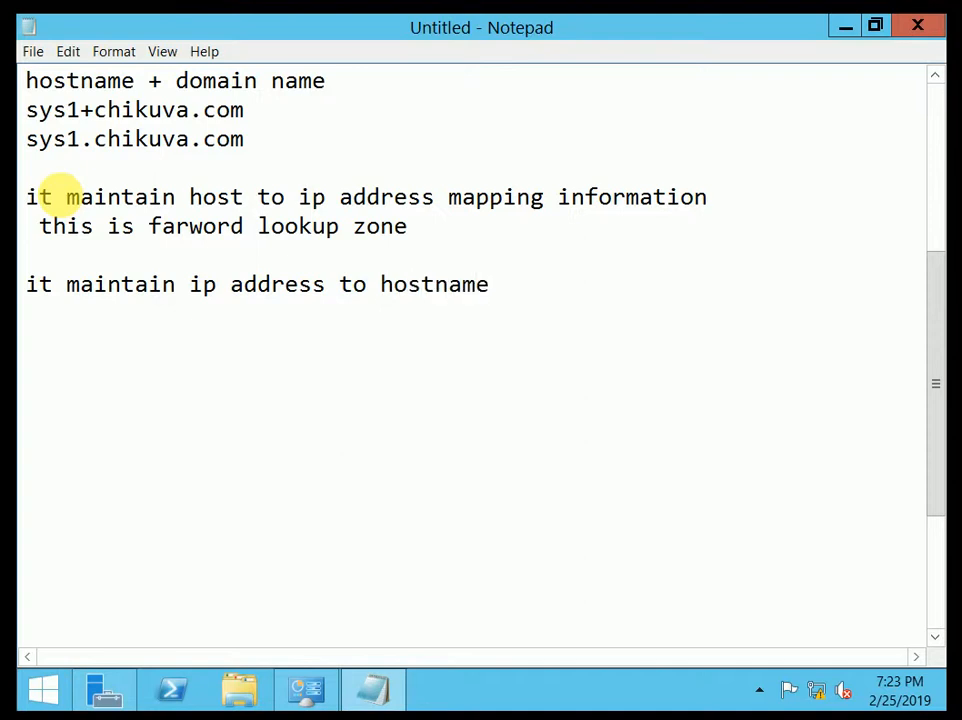
{"action": "key", "text": "BackSpace"}
{"action": "key", "text": "BackSpace"}
{"action": "key", "text": "BackSpace"}
{"action": "key", "text": "BackSpace"}
{"action": "type", "text": "mapping "}
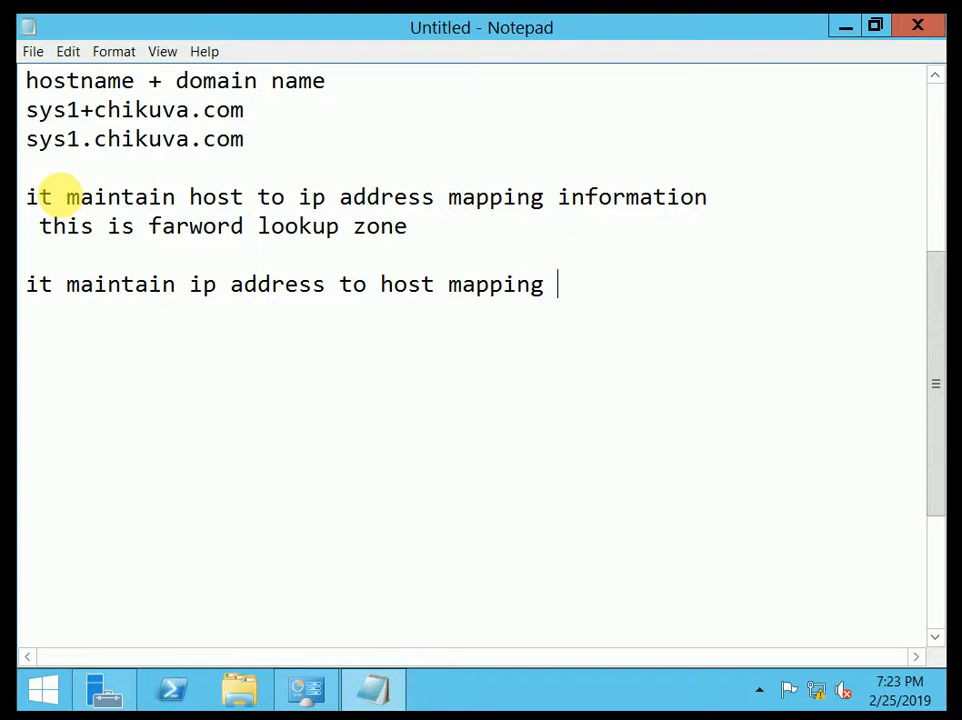
{"action": "type", "text": "info"}
Step: Add the indented line "this is reverse looup zone" under the ip address to host mapping note
{"action": "key", "text": "Return"}
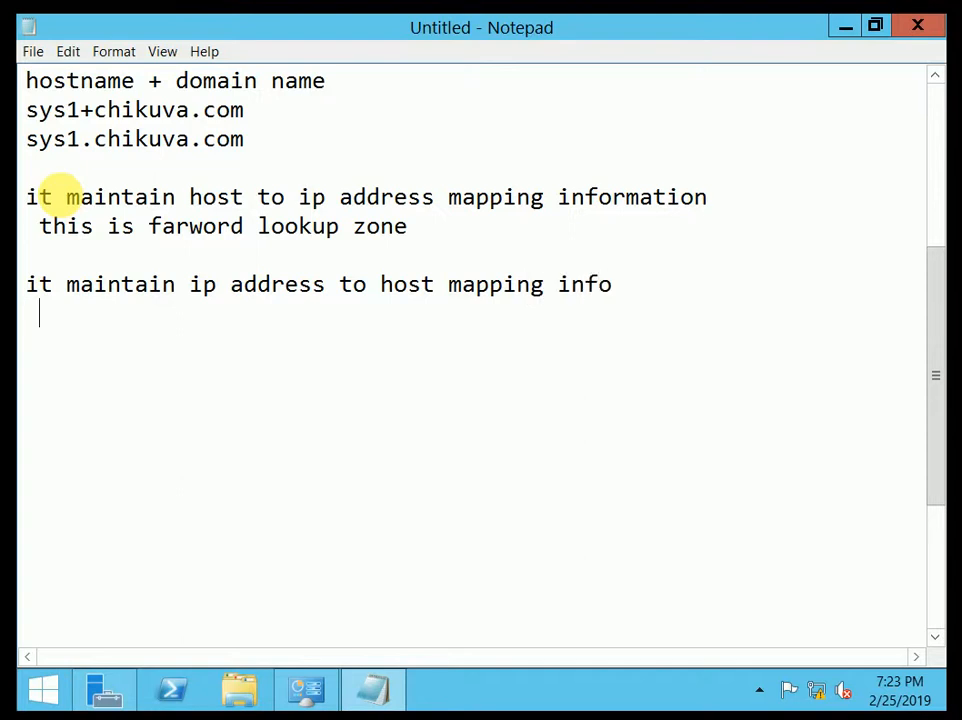
{"action": "type", "text": "this is "}
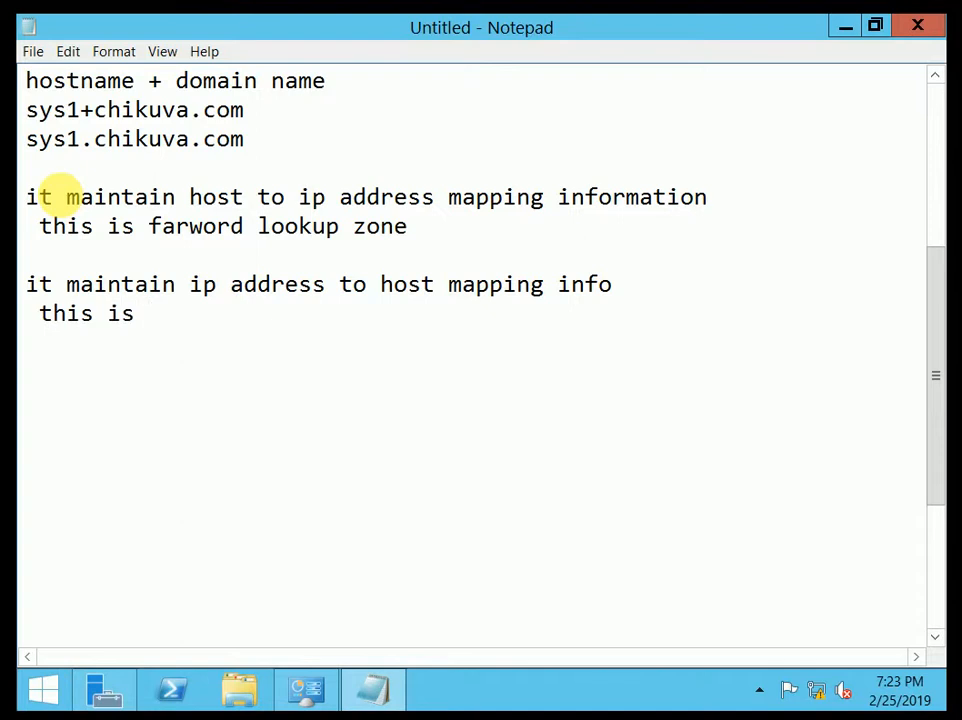
{"action": "type", "text": "reverse loou"}
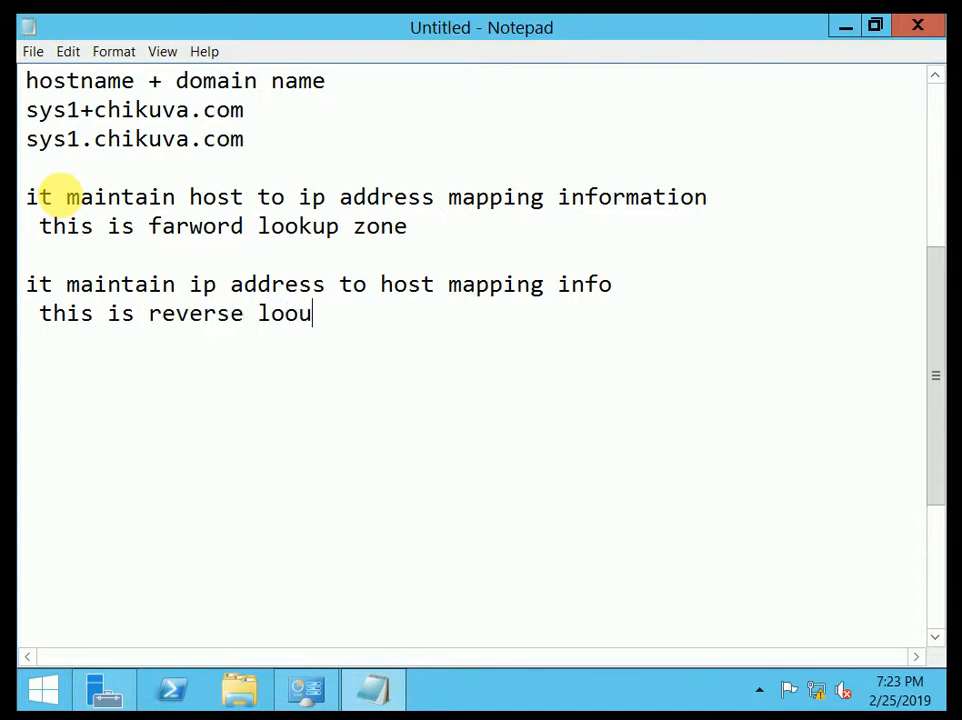
{"action": "type", "text": "p zone"}
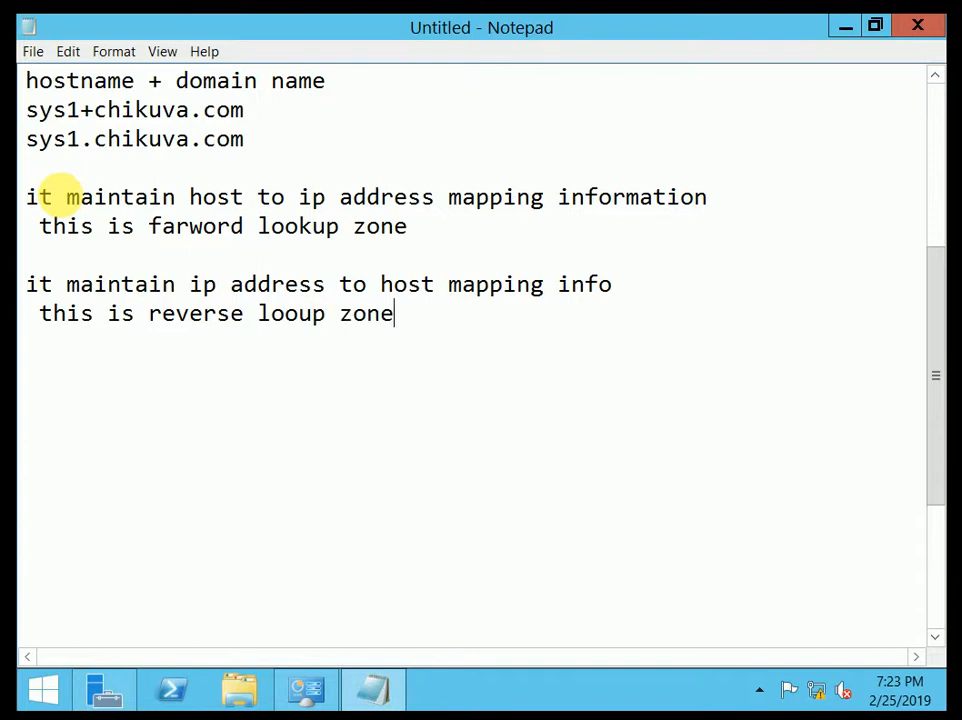
{"action": "key", "text": "Return"}
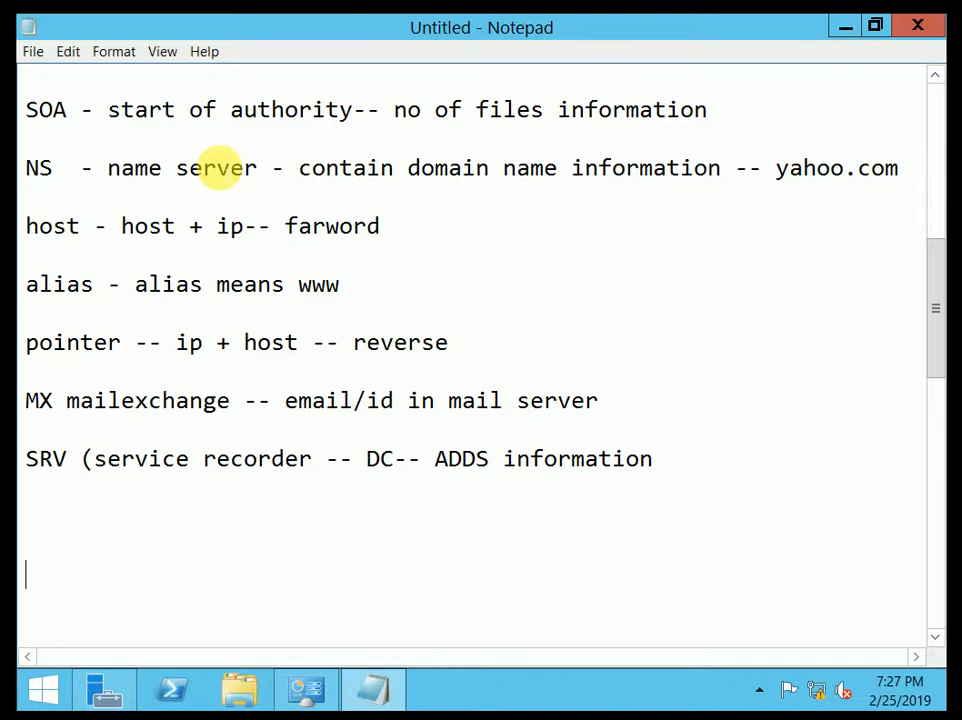
Step: Review the DNS record type notes for host, alias, MX and SRV, highlighting www, email/id and SRV
{"action": "left_click", "coordinate": [47, 227]}
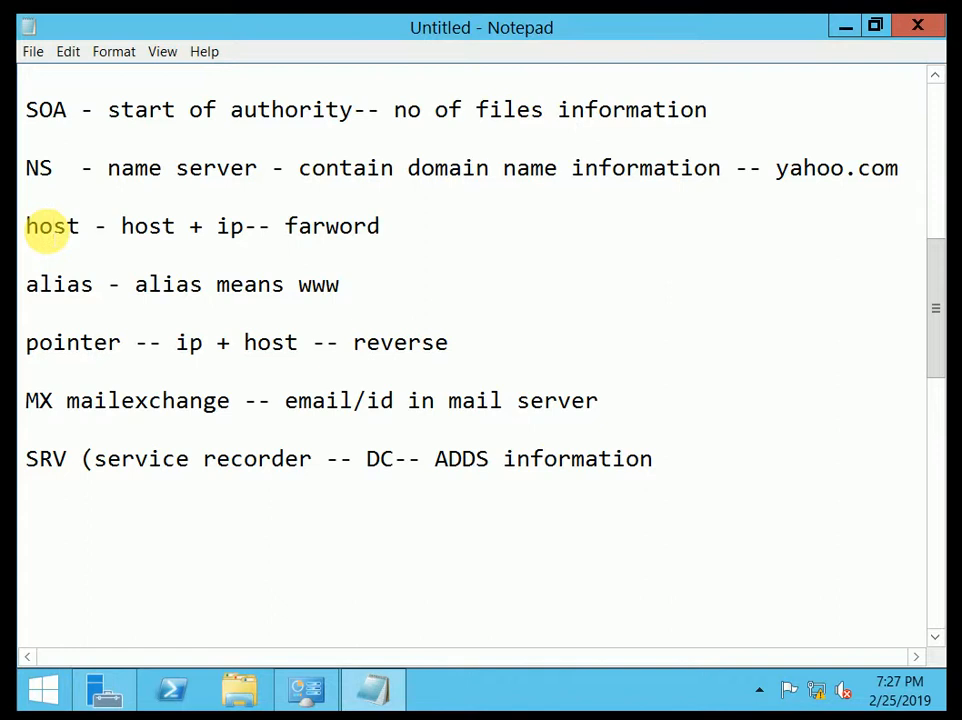
{"action": "left_click", "coordinate": [50, 299]}
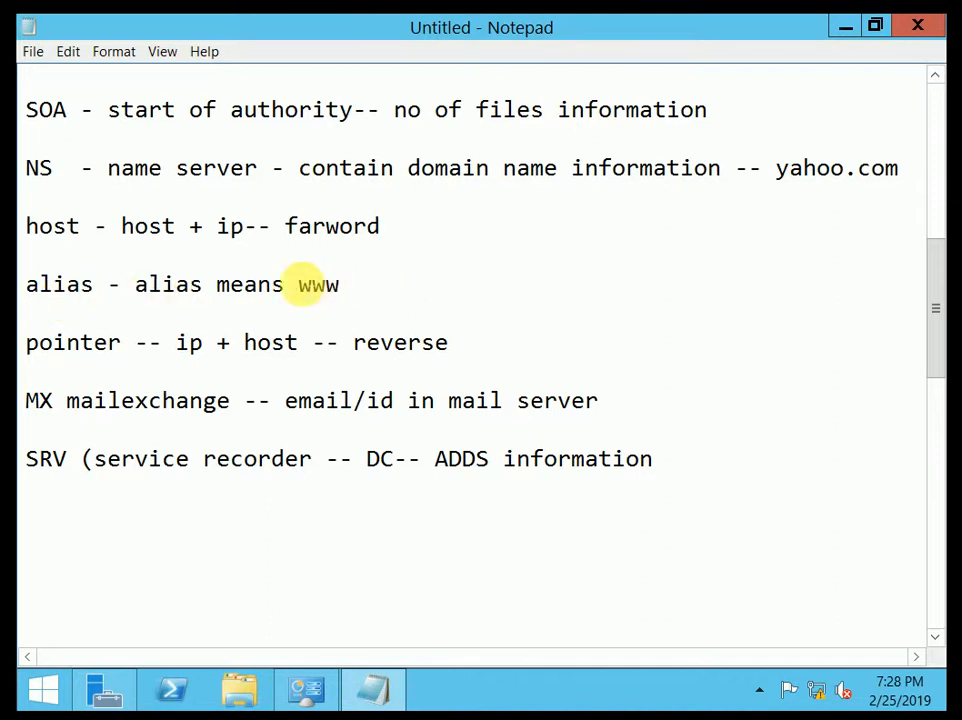
{"action": "left_click_drag", "start_coordinate": [298, 285], "coordinate": [343, 284]}
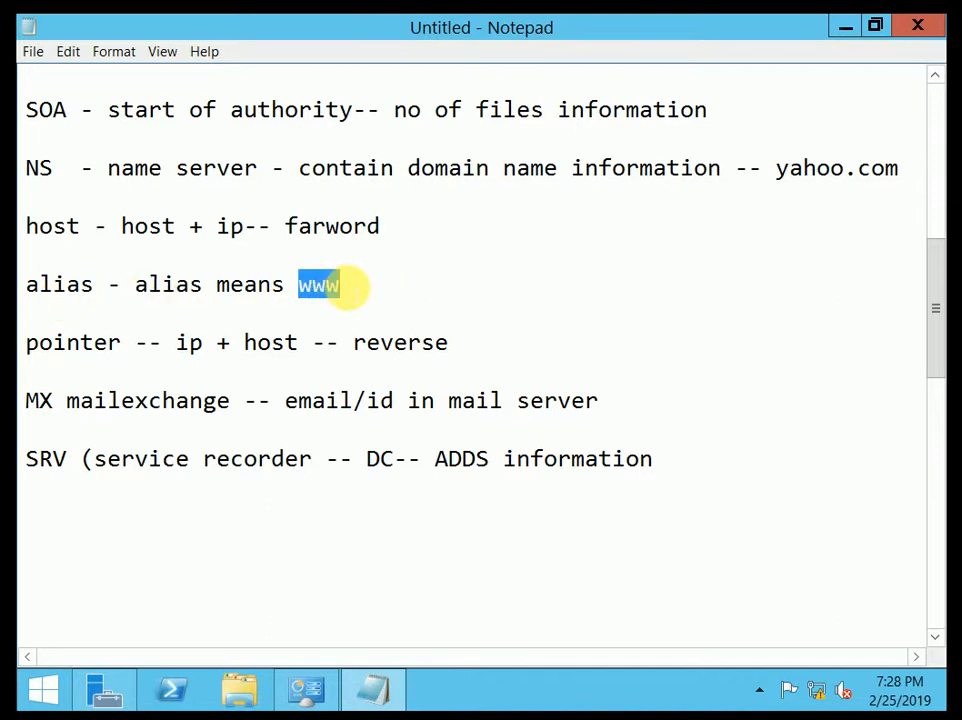
{"action": "left_click", "coordinate": [343, 285]}
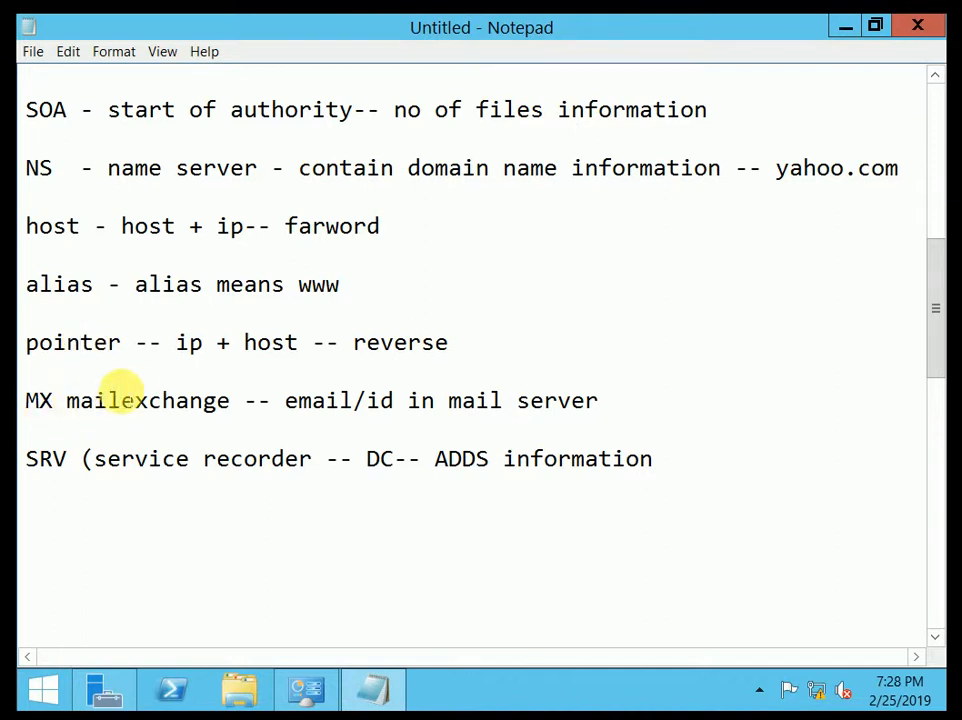
{"action": "left_click", "coordinate": [312, 400]}
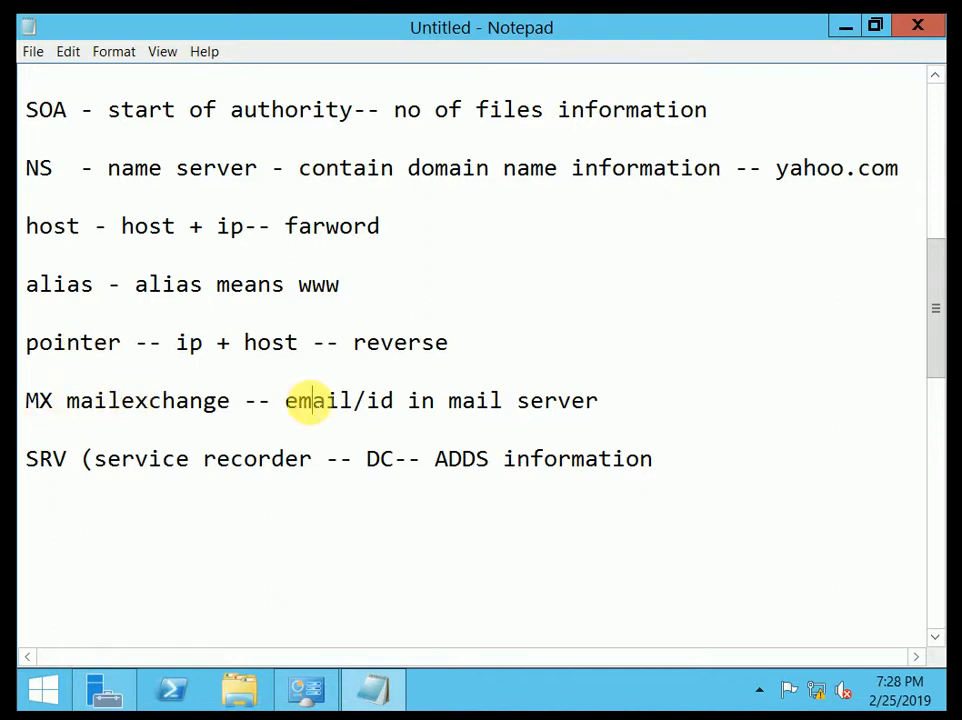
{"action": "double_click", "coordinate": [312, 401]}
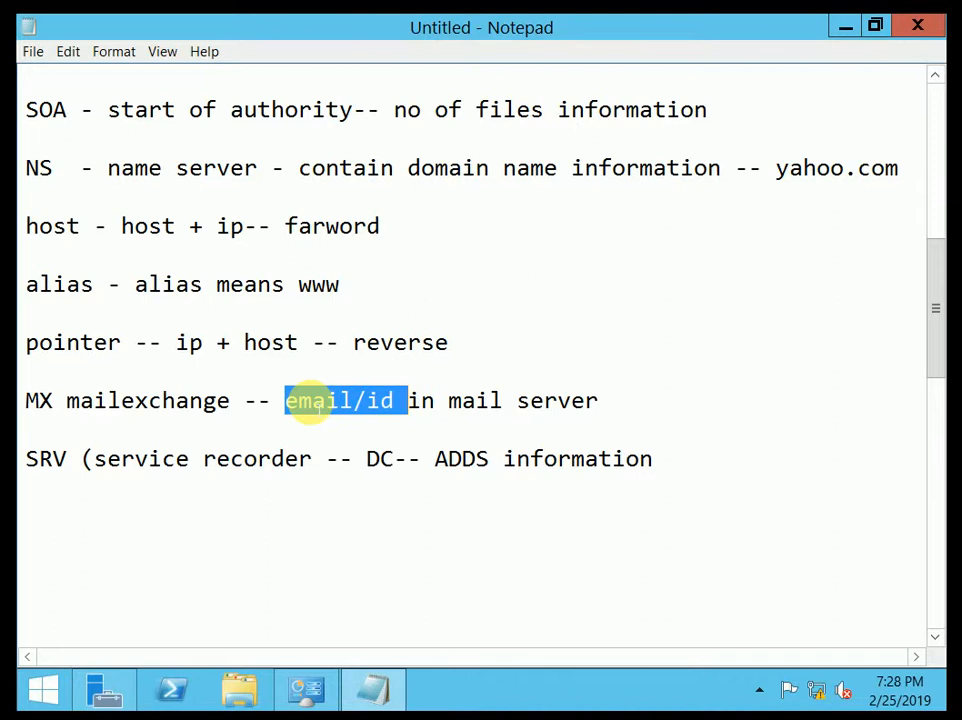
{"action": "double_click", "coordinate": [48, 460]}
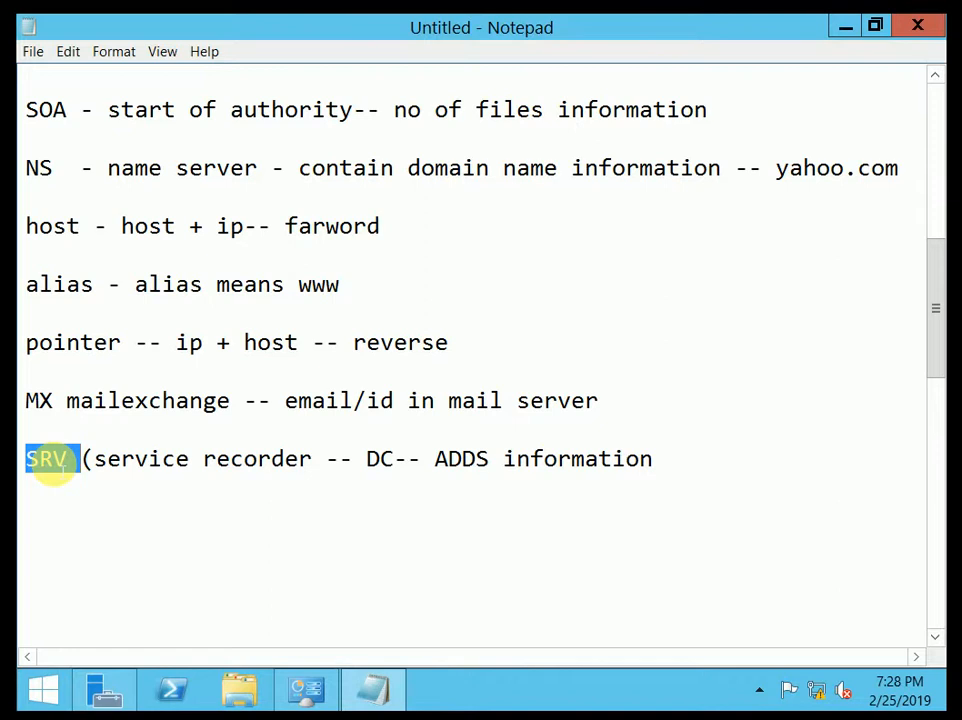
Step: View the Server Manager dashboard, then return to Notepad and review the standard secondary and stubzone entries in the zone type list
{"action": "left_click", "coordinate": [104, 695]}
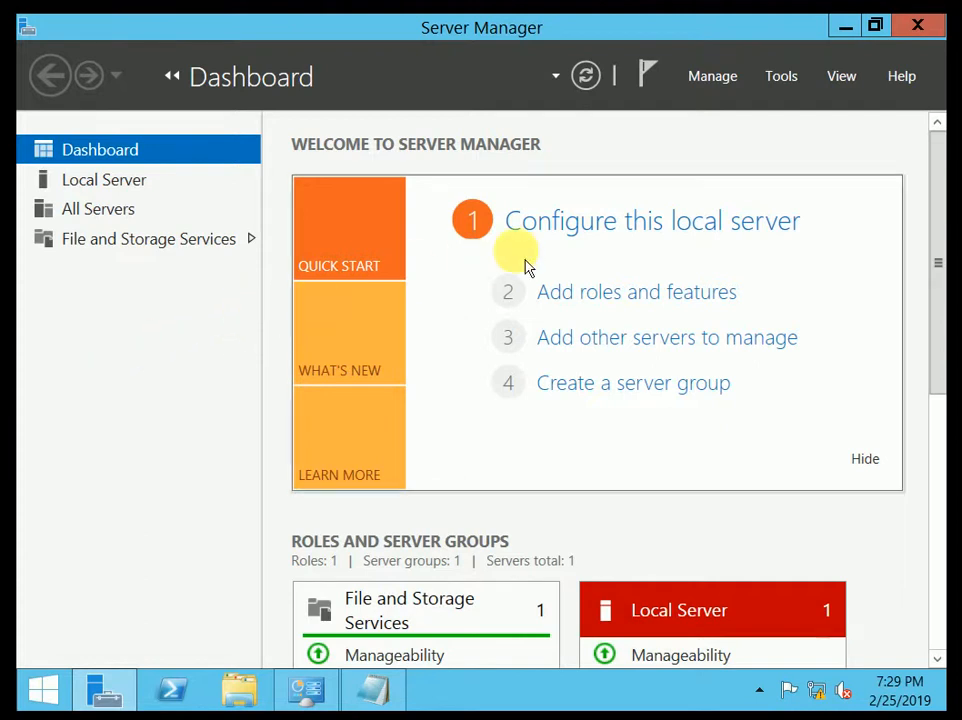
{"action": "left_click", "coordinate": [373, 690]}
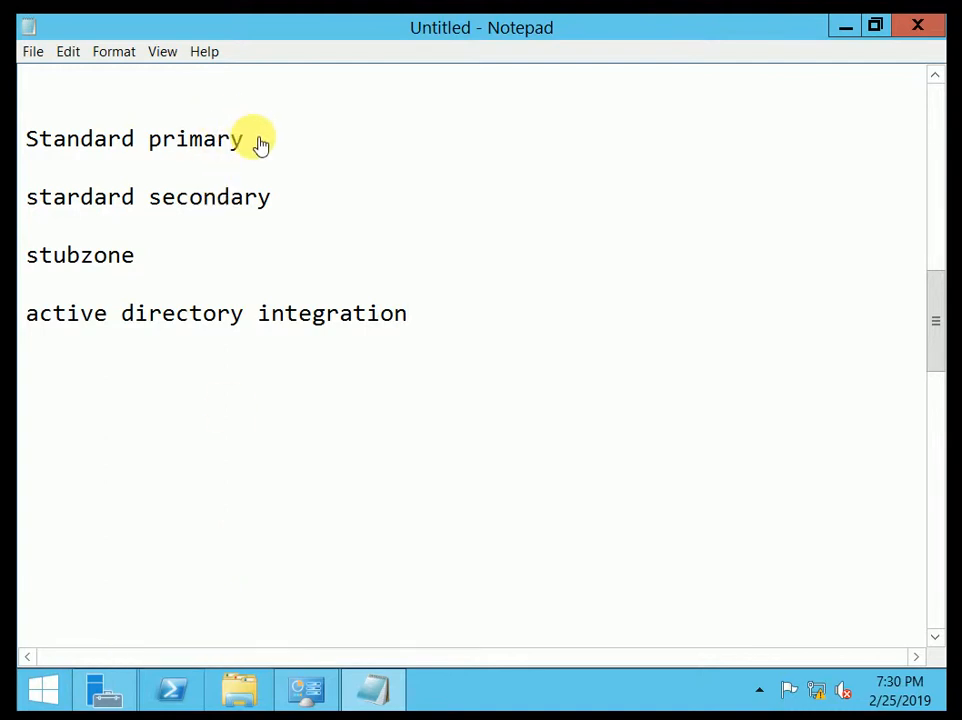
{"action": "left_click_drag", "start_coordinate": [107, 197], "coordinate": [231, 197]}
{"action": "left_click", "coordinate": [80, 256]}
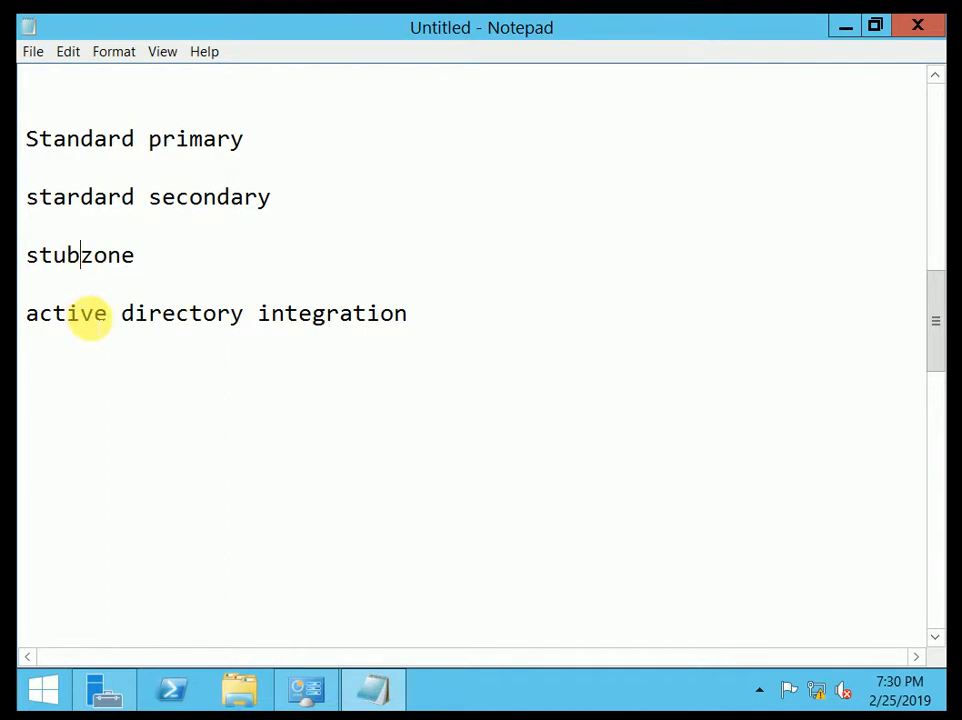
Step: Insert two blank lines after "Standard primary" in the zone type list
{"action": "left_click", "coordinate": [282, 147]}
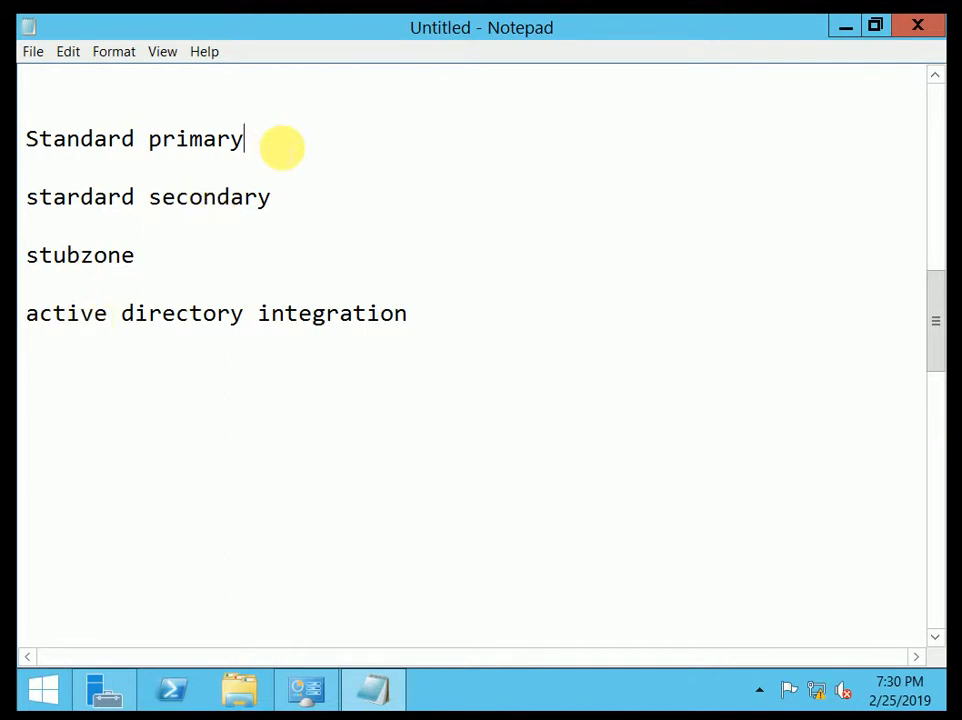
{"action": "key", "text": "Return"}
{"action": "key", "text": "Return"}
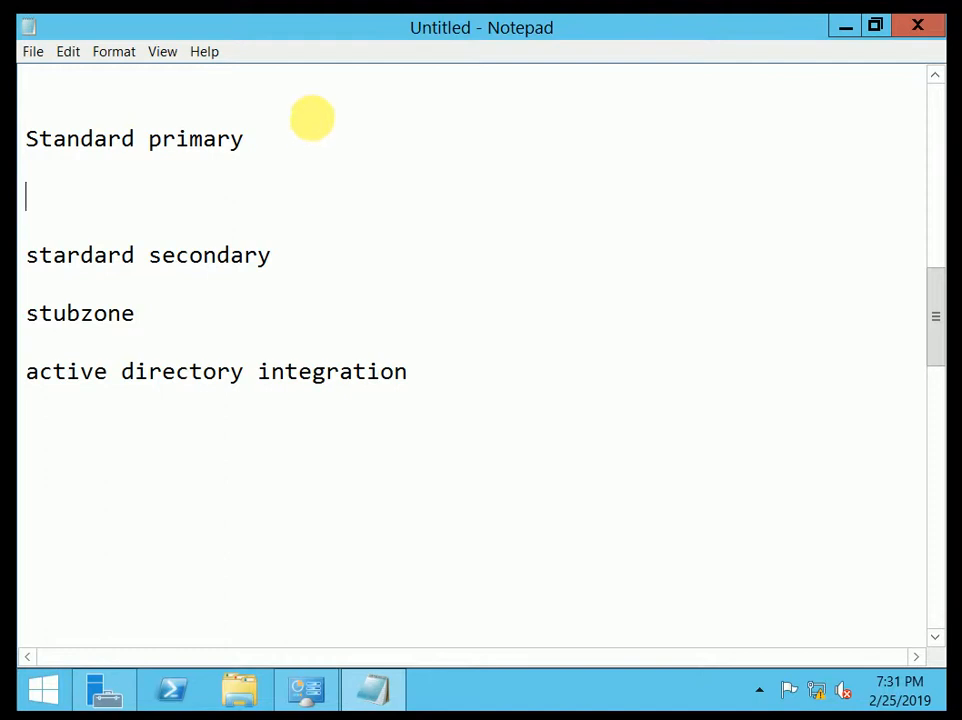
Step: Review the lookup zone, DNS record type and zone type notes, highlighting the SOA and NS entries
{"action": "scroll", "coordinate": [426, 183], "scroll_direction": "up", "scroll_amount": 7}
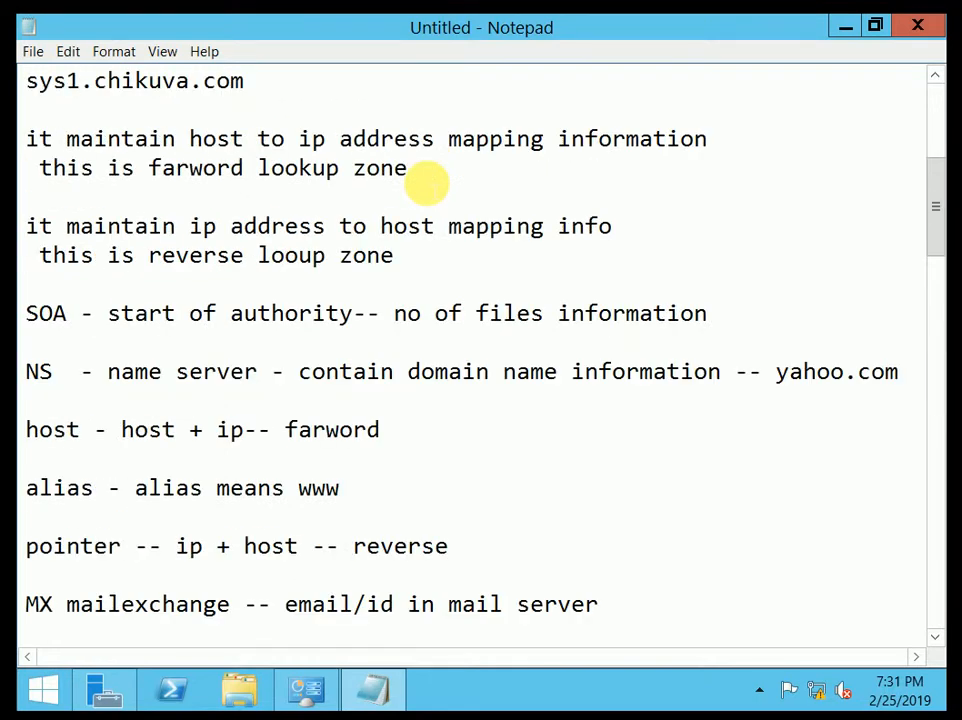
{"action": "scroll", "coordinate": [426, 183], "scroll_direction": "up", "scroll_amount": 3}
{"action": "scroll", "coordinate": [187, 280], "scroll_direction": "down", "scroll_amount": 5}
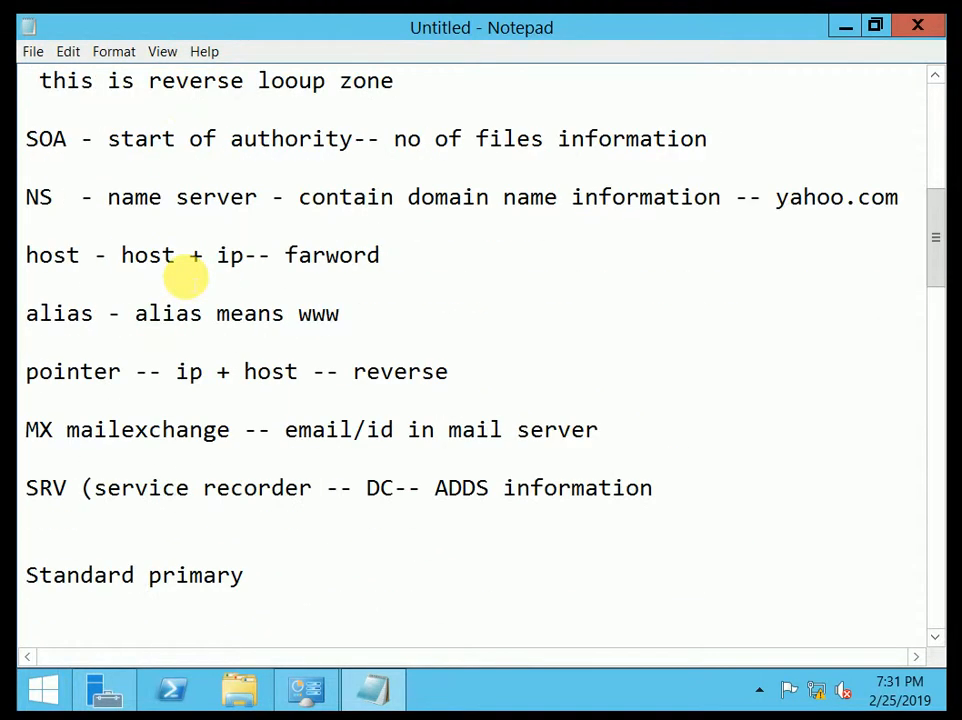
{"action": "left_click_drag", "start_coordinate": [24, 141], "coordinate": [176, 139]}
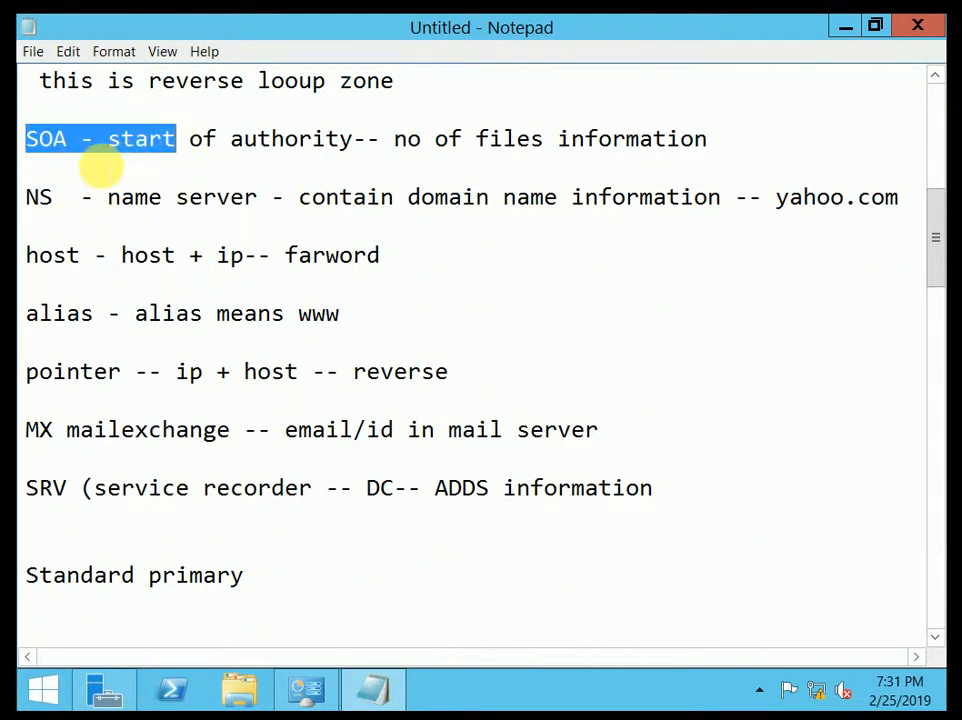
{"action": "left_click_drag", "start_coordinate": [26, 197], "coordinate": [35, 197]}
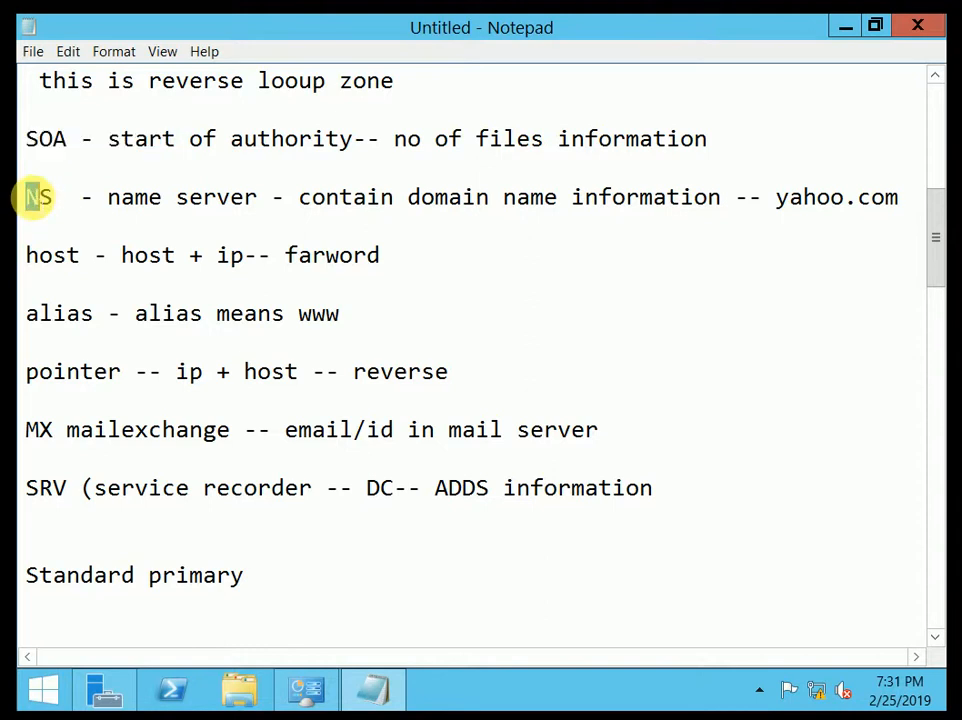
{"action": "scroll", "coordinate": [283, 490], "scroll_direction": "down", "scroll_amount": 2}
{"action": "right_click", "coordinate": [284, 490]}
{"action": "left_click", "coordinate": [126, 363]}
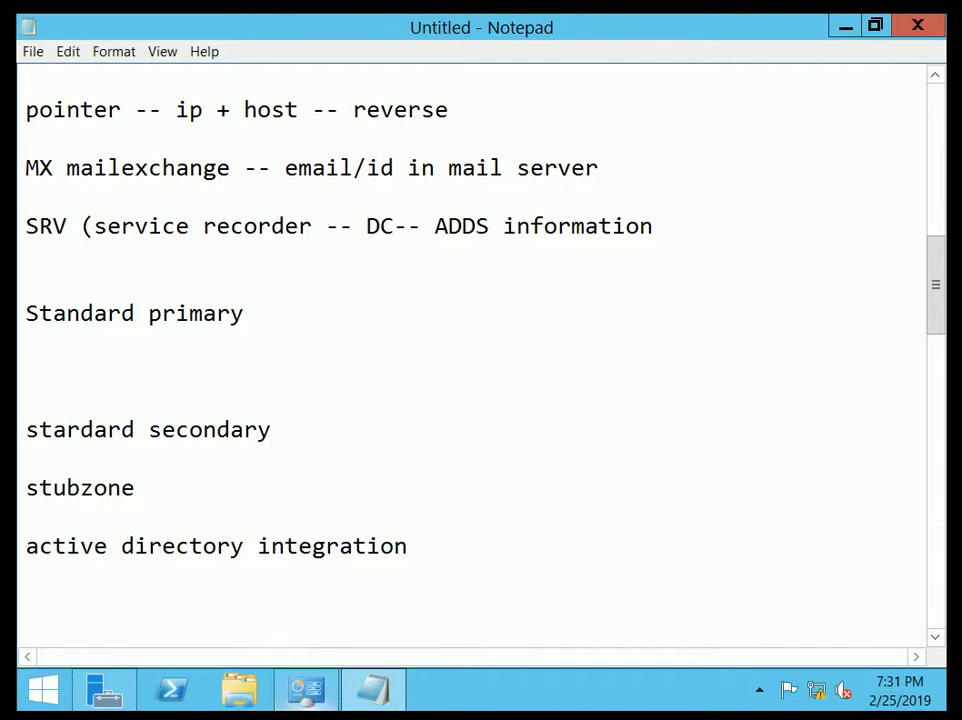
Step: Minimize Notepad and Server Manager, and open Ethernet0's TCP/IPv4 properties to check the static IP address and preferred DNS server
{"action": "left_click", "coordinate": [851, 40]}
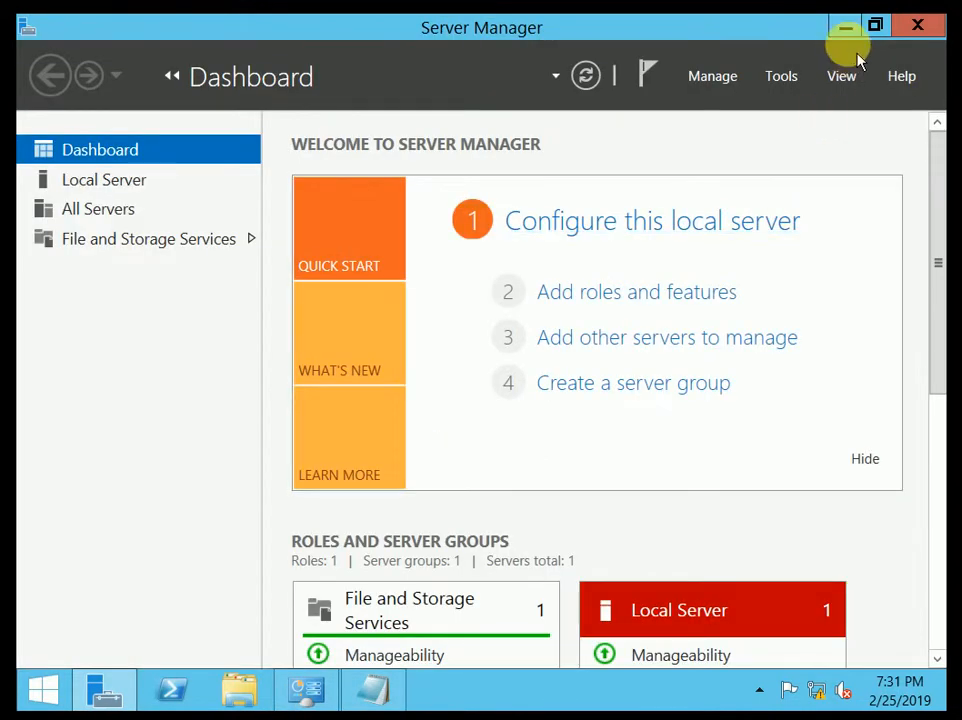
{"action": "left_click", "coordinate": [850, 34]}
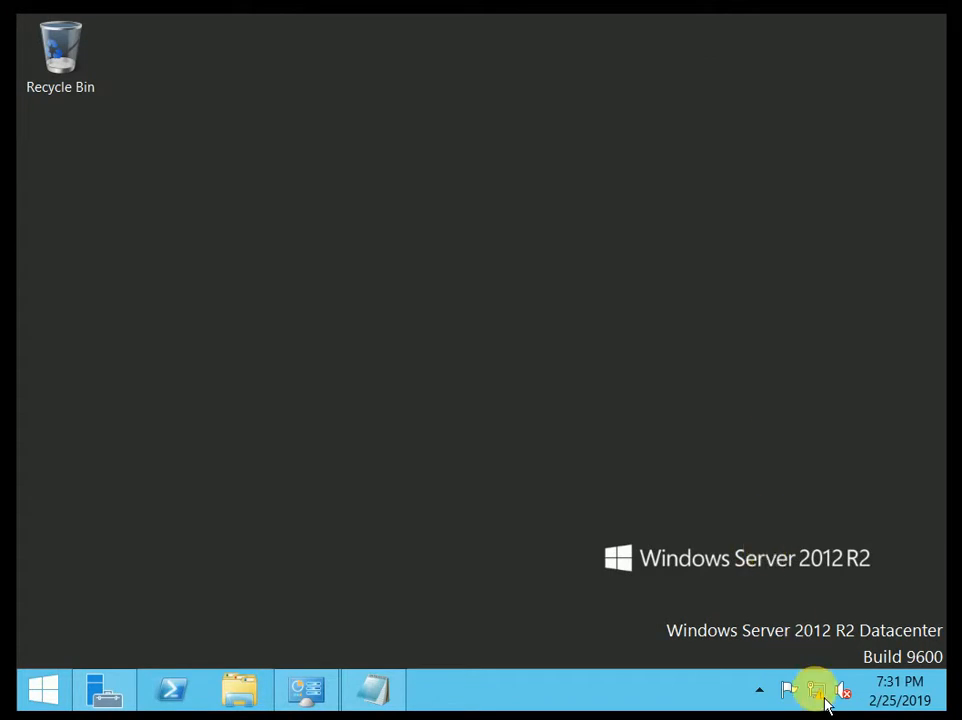
{"action": "right_click", "coordinate": [822, 698]}
{"action": "left_click", "coordinate": [812, 676]}
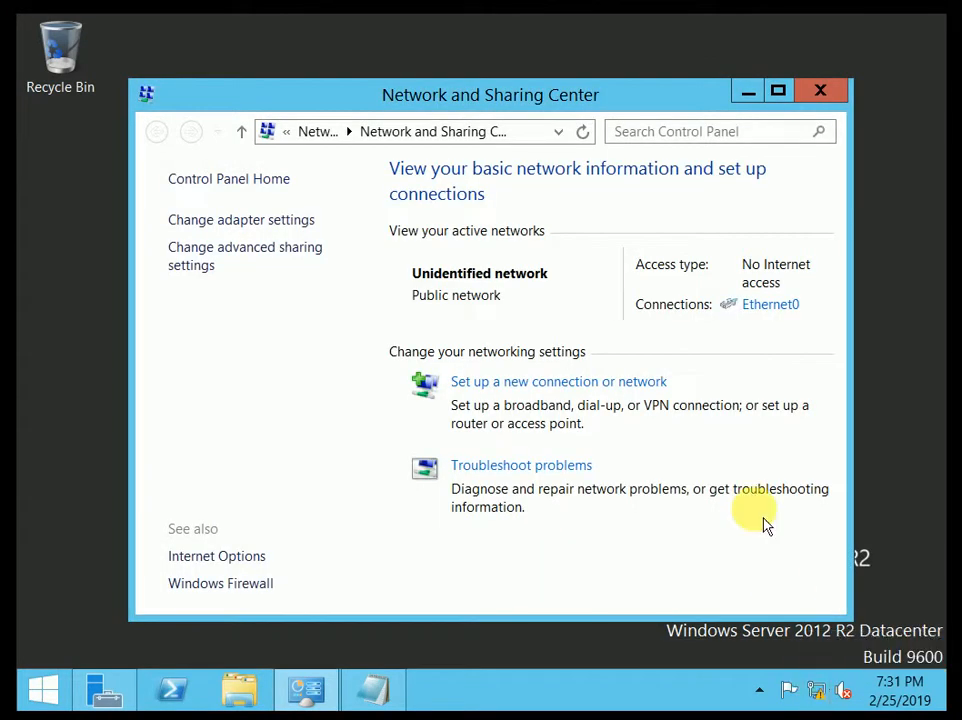
{"action": "left_click", "coordinate": [776, 310]}
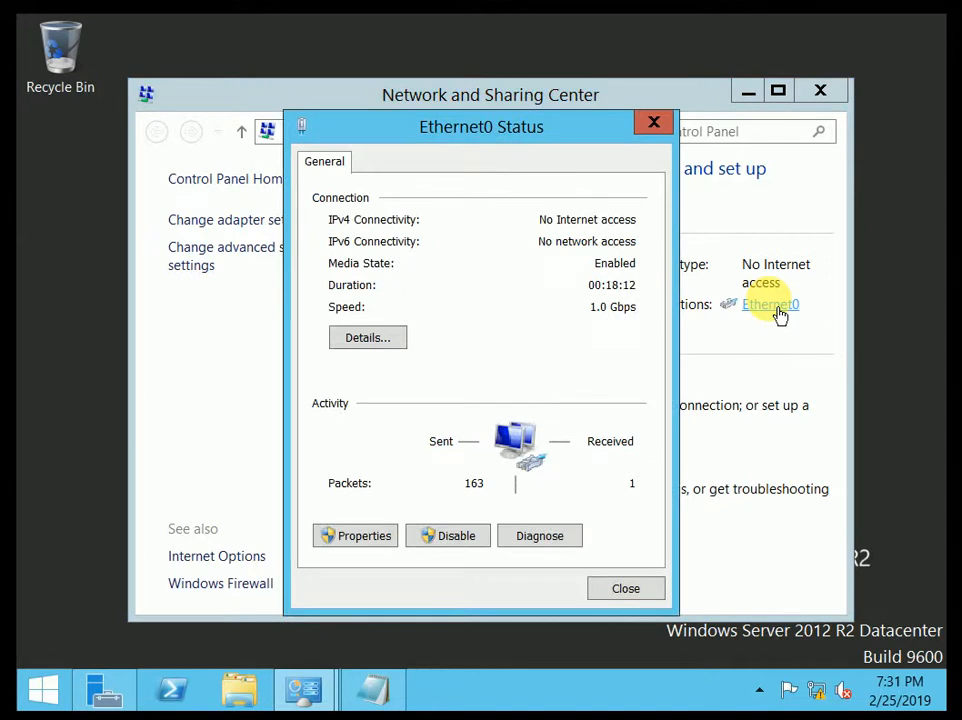
{"action": "left_click", "coordinate": [388, 546]}
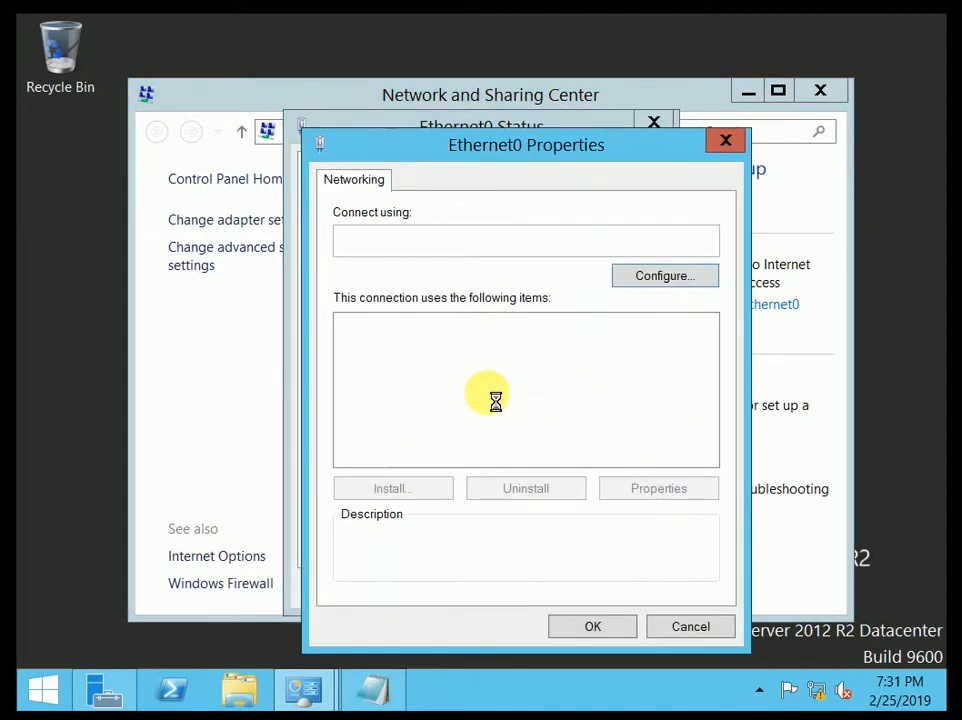
{"action": "left_click", "coordinate": [485, 462]}
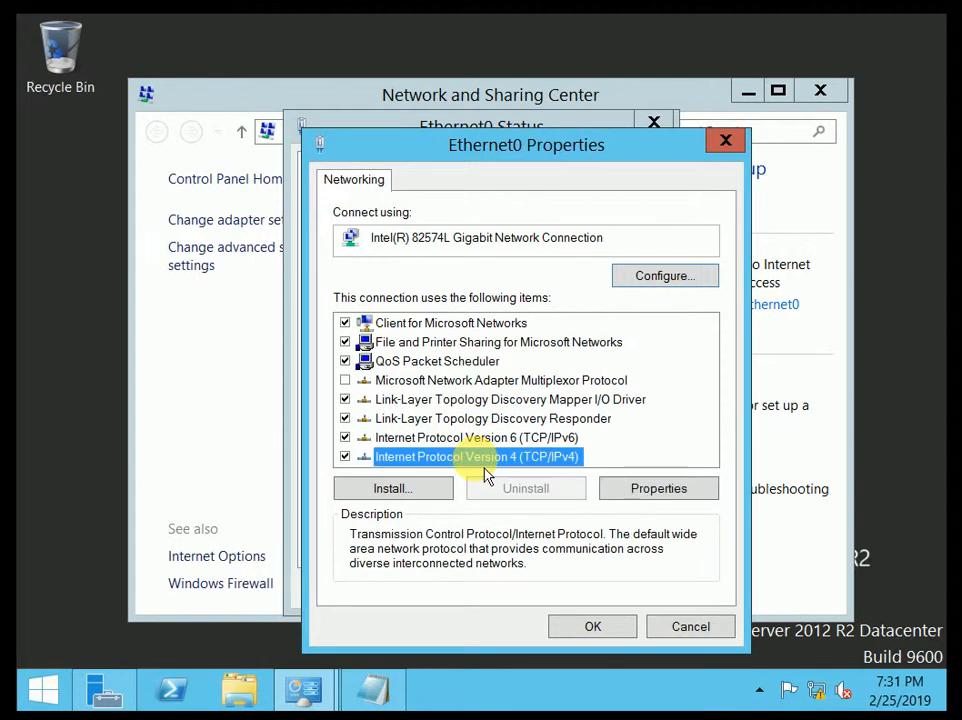
{"action": "double_click", "coordinate": [472, 457]}
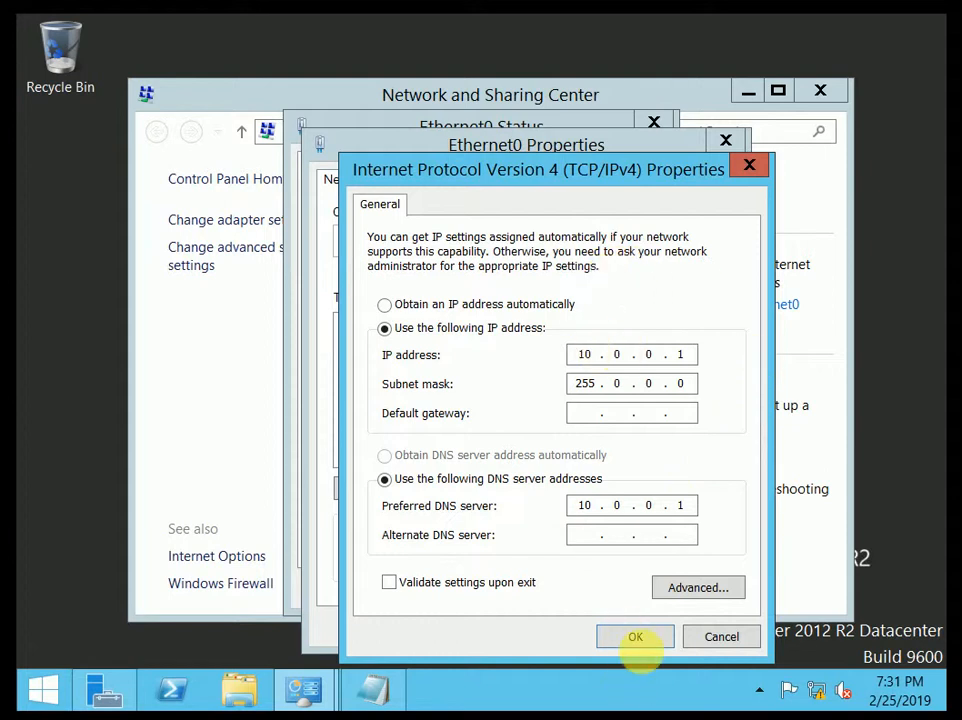
Step: Accept the TCP/IPv4 and Ethernet0 properties, and close the connection status and Network and Sharing Center
{"action": "left_click", "coordinate": [655, 643]}
{"action": "left_click", "coordinate": [623, 638]}
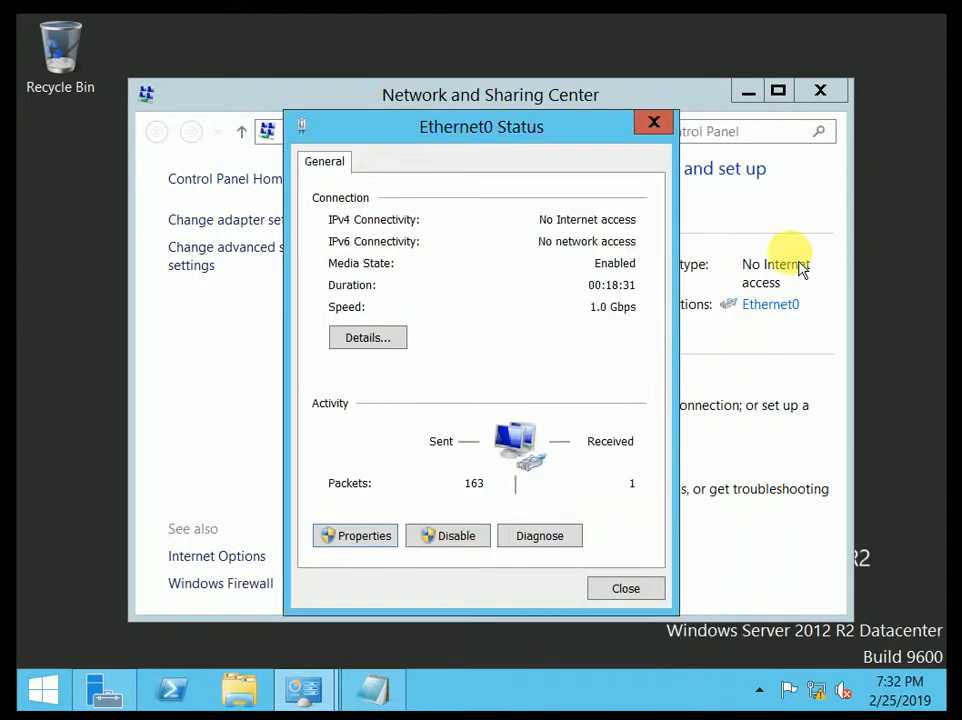
{"action": "left_click", "coordinate": [655, 122]}
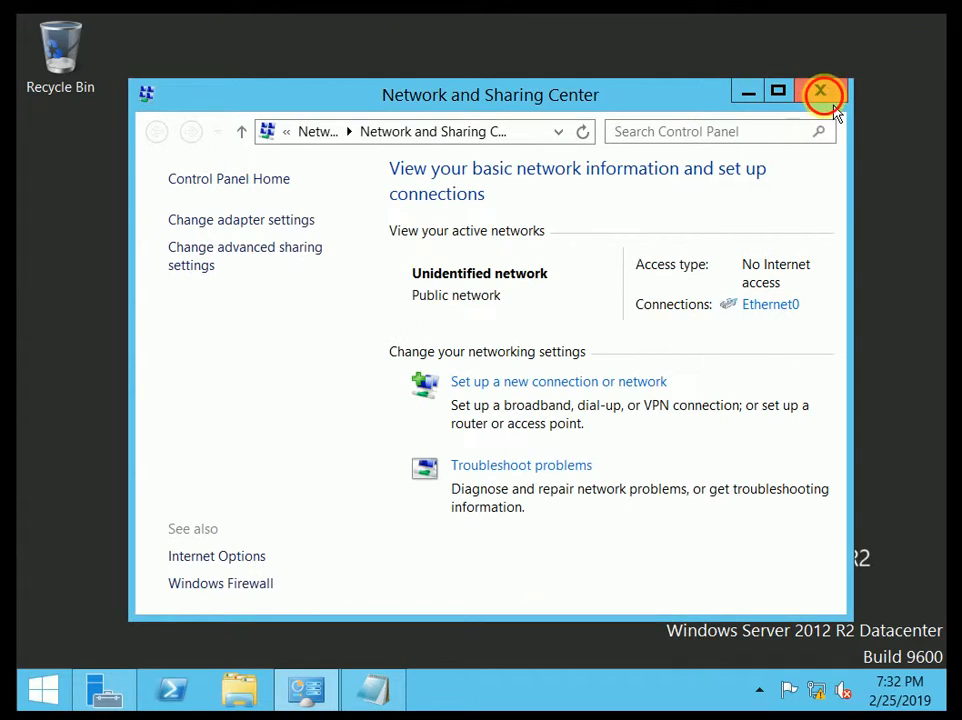
{"action": "left_click", "coordinate": [821, 91]}
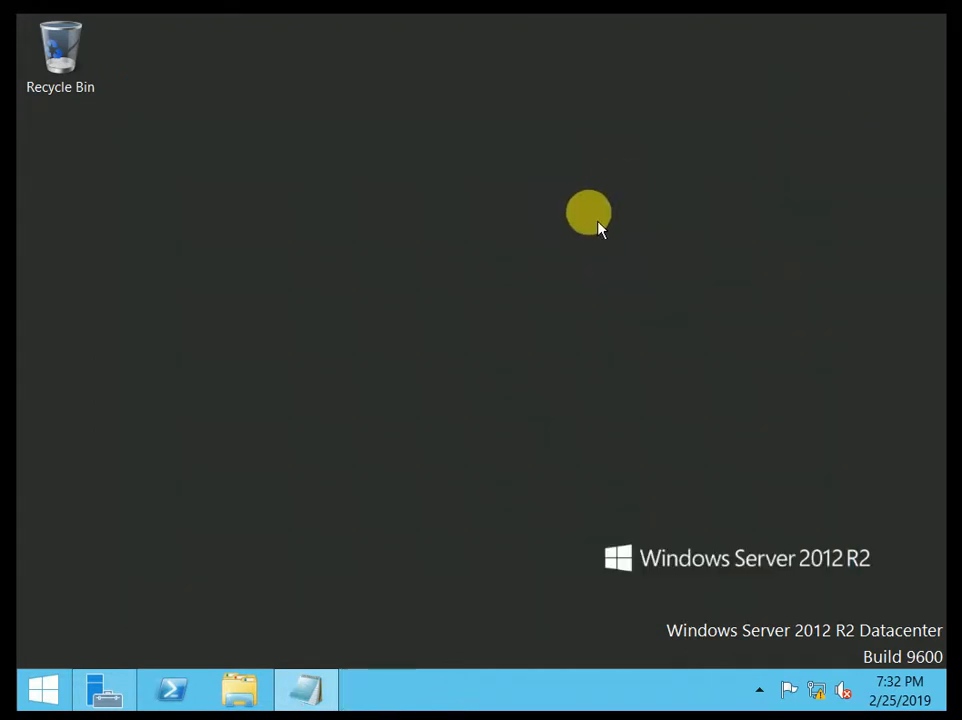
Step: Switch to Server Manager and start adding roles with a role-based or feature-based installation on the local server from the server pool
{"action": "left_click", "coordinate": [112, 688]}
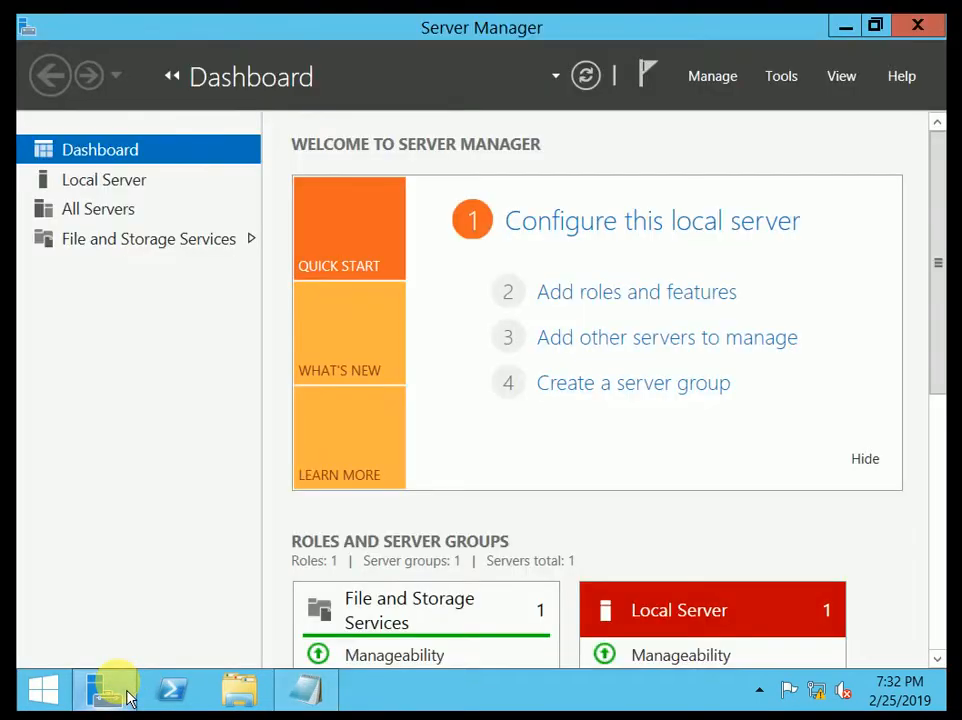
{"action": "left_click", "coordinate": [580, 293]}
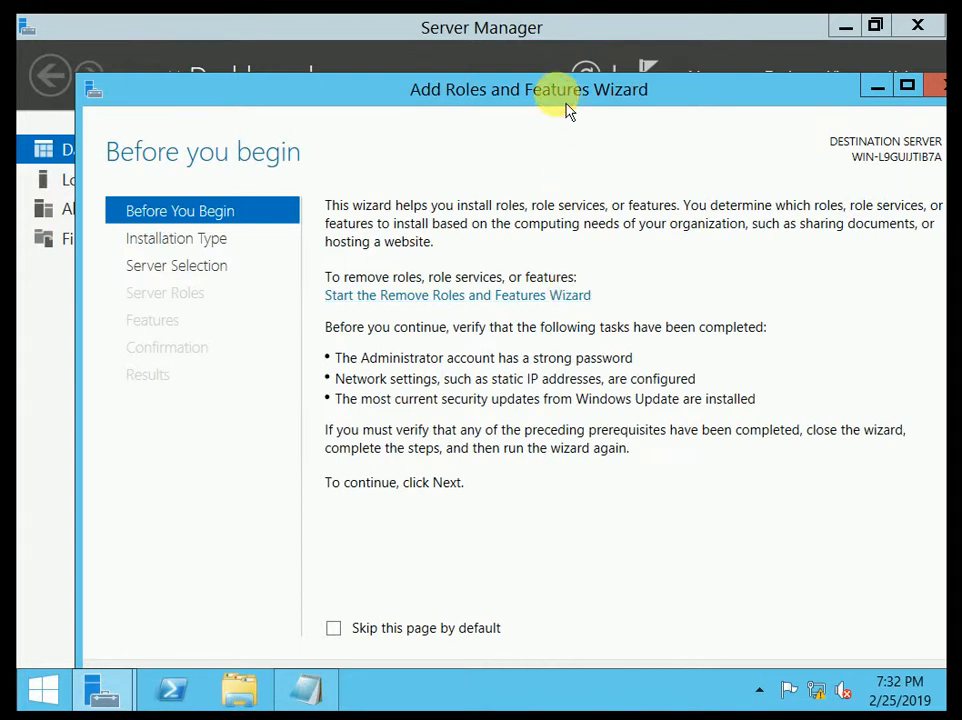
{"action": "left_click_drag", "start_coordinate": [565, 99], "coordinate": [487, 22]}
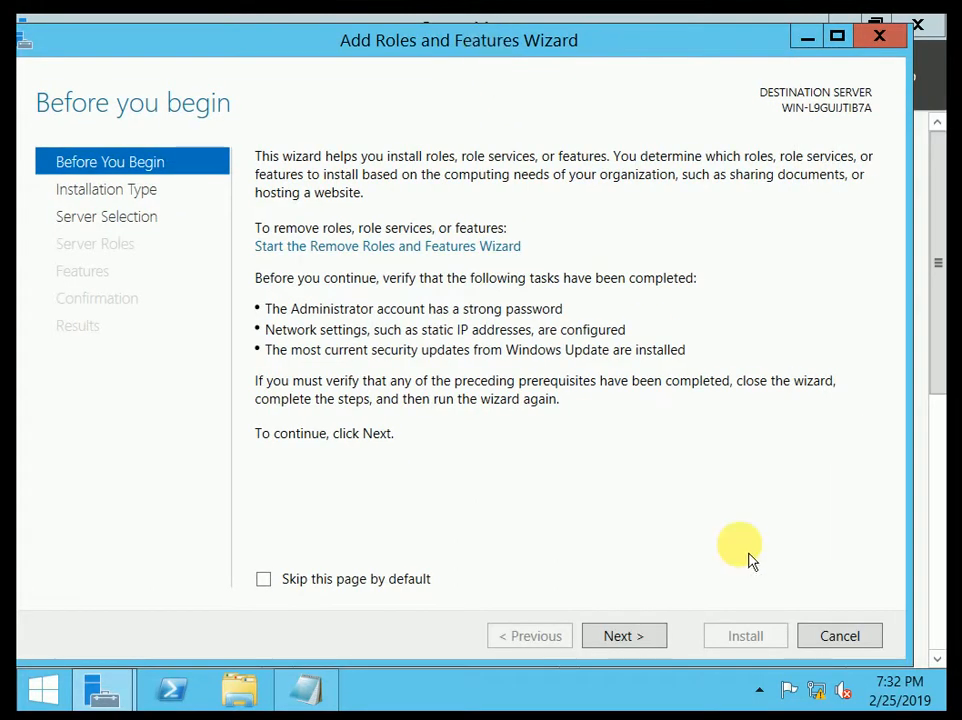
{"action": "left_click", "coordinate": [655, 649]}
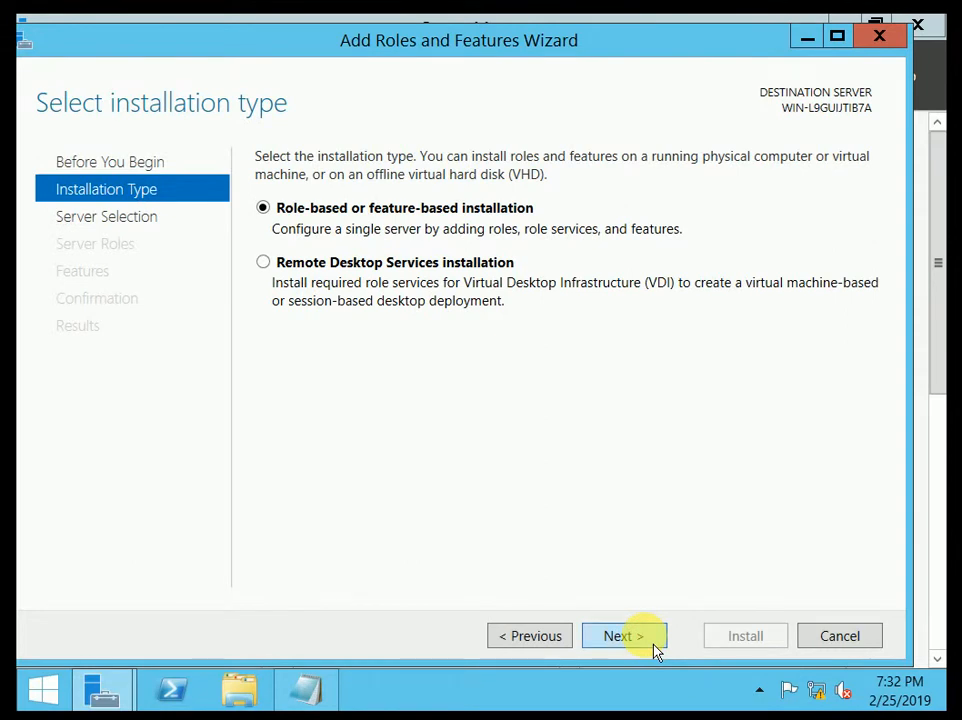
{"action": "left_click", "coordinate": [655, 649]}
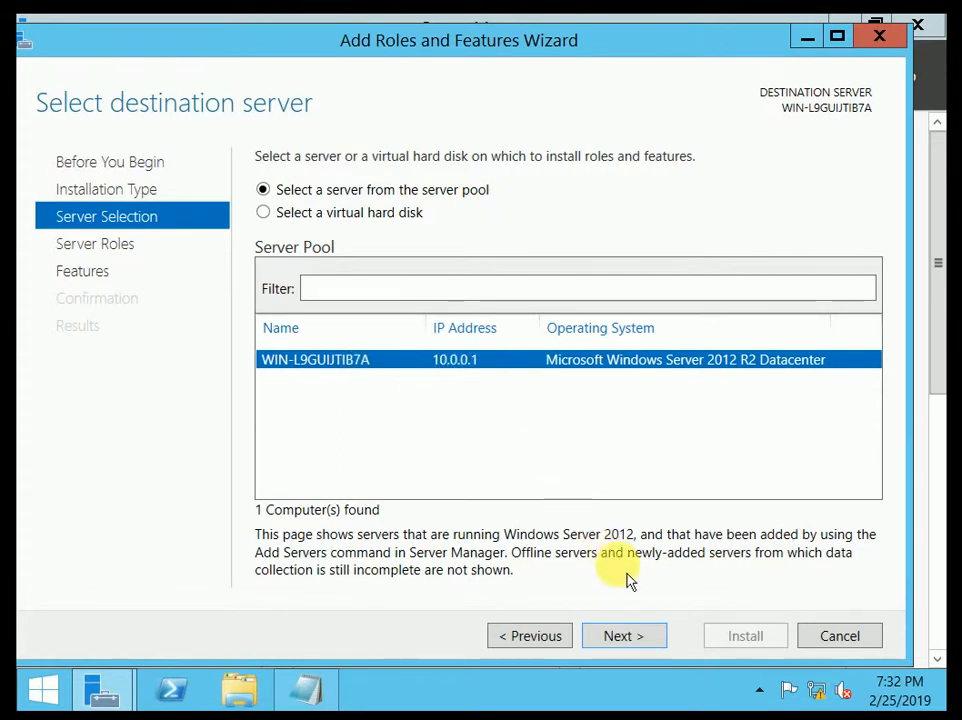
{"action": "left_click", "coordinate": [633, 650]}
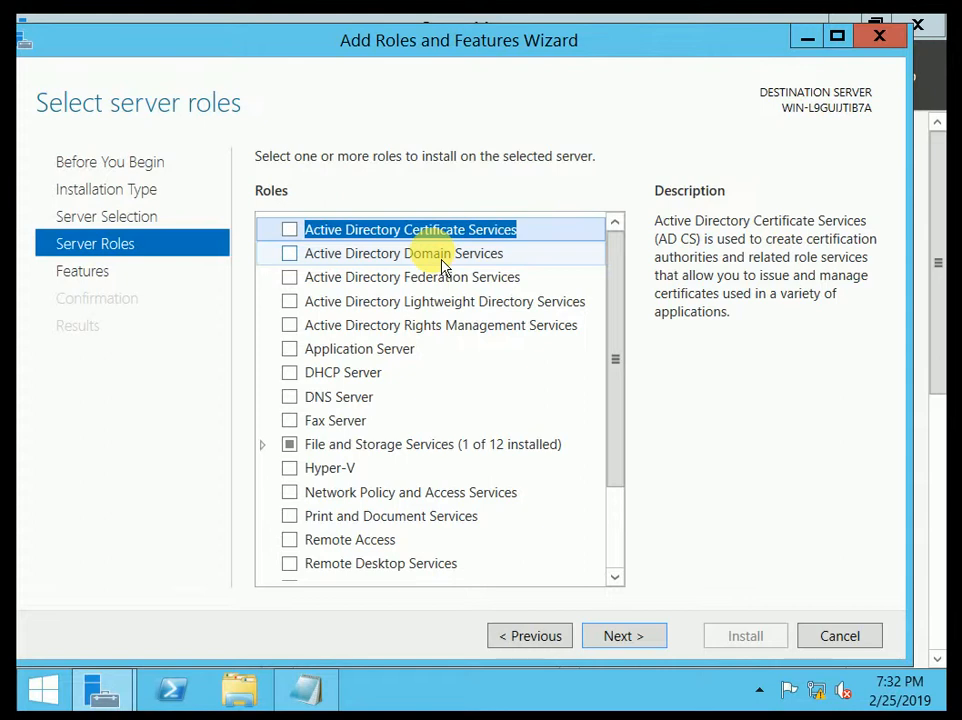
Step: Install the DNS Server role with its management tools and no extra features, and close the wizard once installation finishes
{"action": "left_click", "coordinate": [291, 399]}
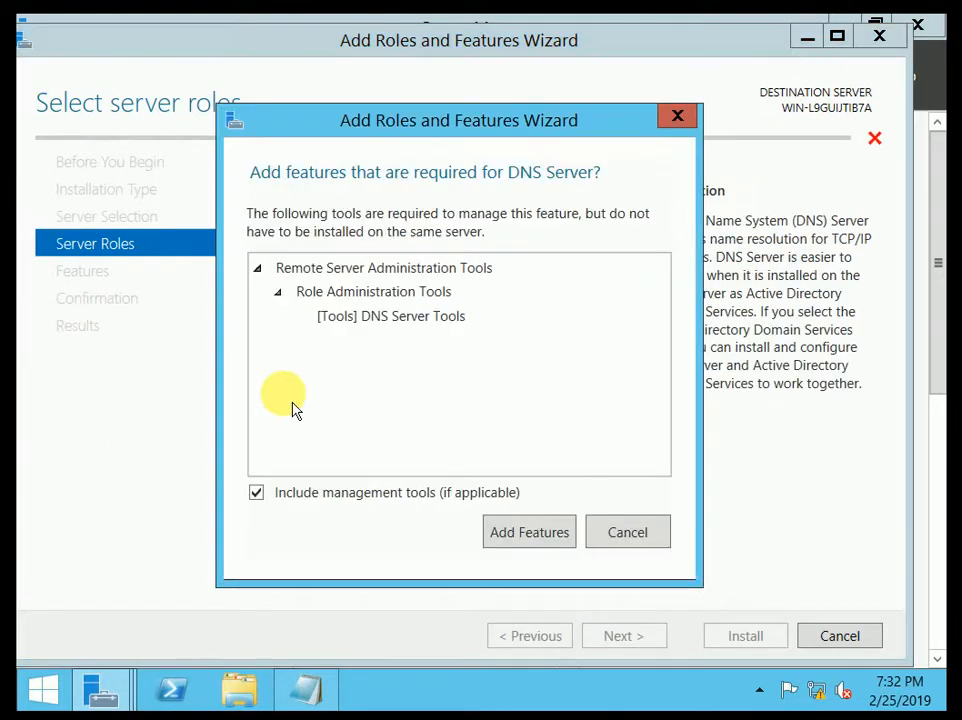
{"action": "left_click", "coordinate": [515, 538]}
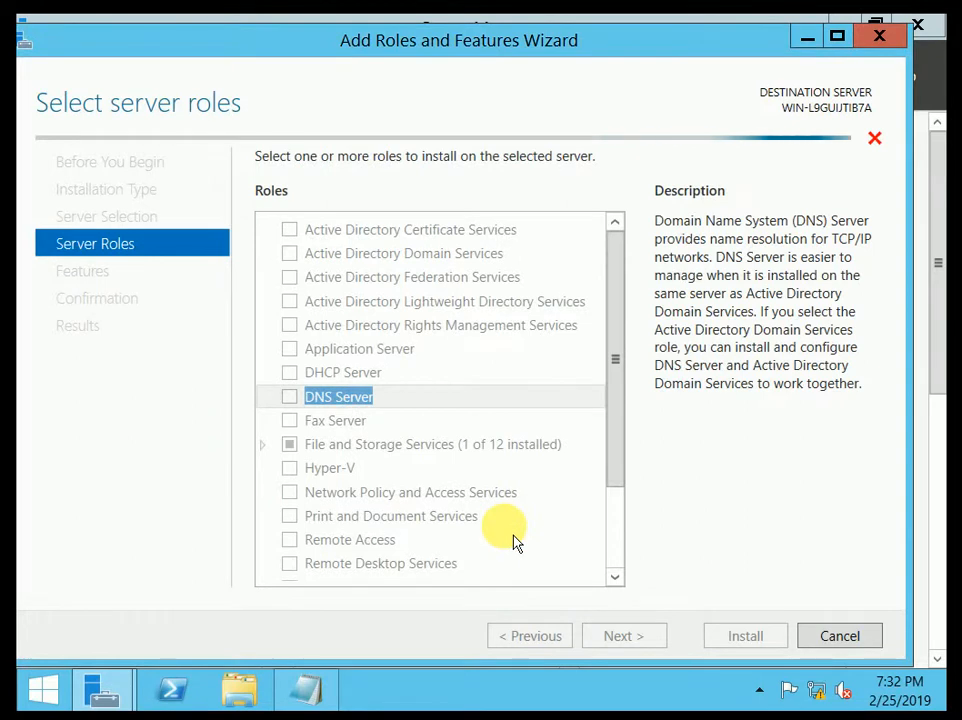
{"action": "left_click", "coordinate": [650, 645]}
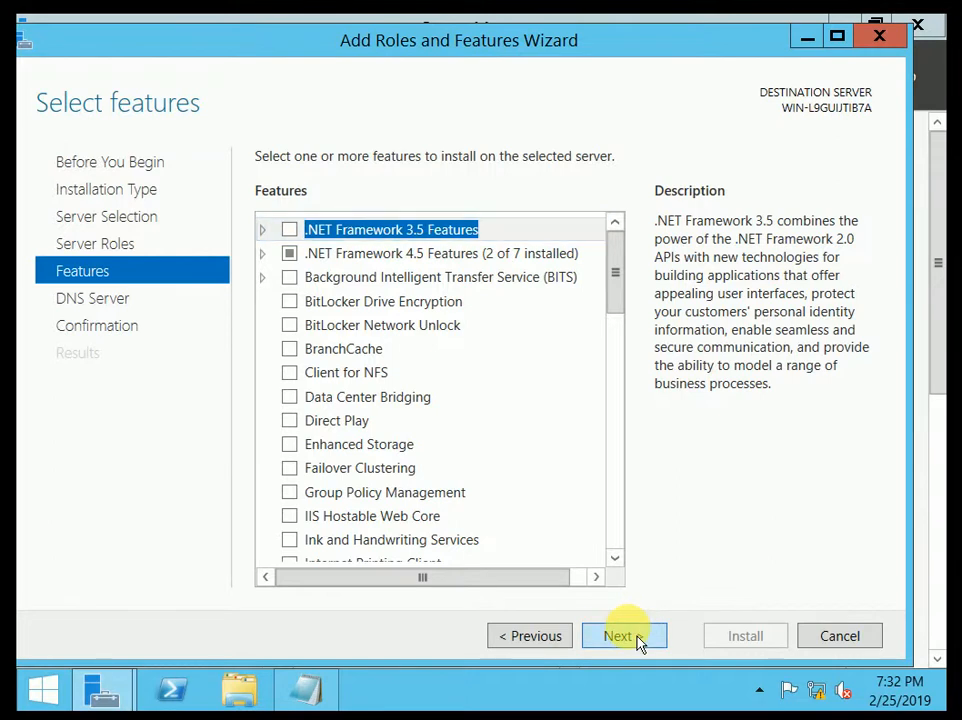
{"action": "left_click", "coordinate": [640, 643]}
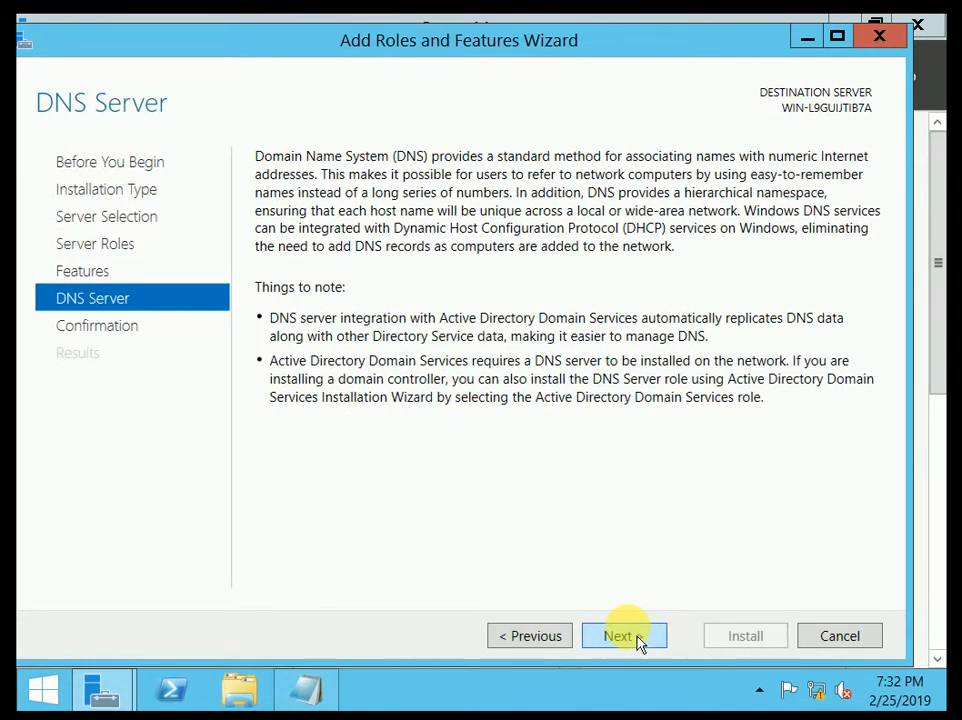
{"action": "left_click", "coordinate": [640, 643]}
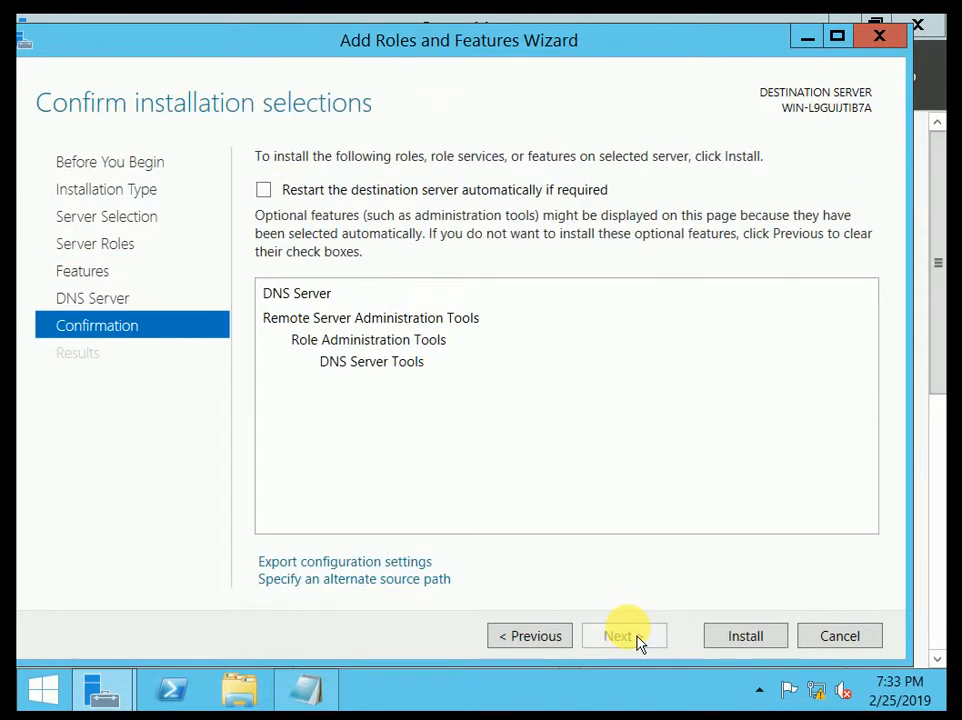
{"action": "left_click", "coordinate": [767, 648]}
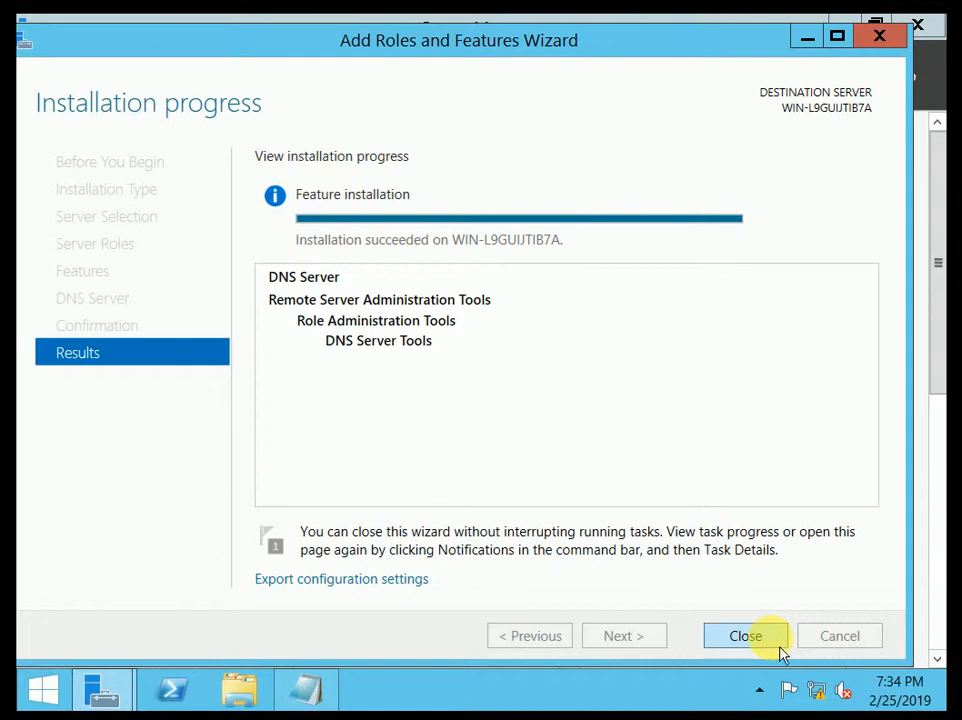
{"action": "left_click", "coordinate": [783, 654]}
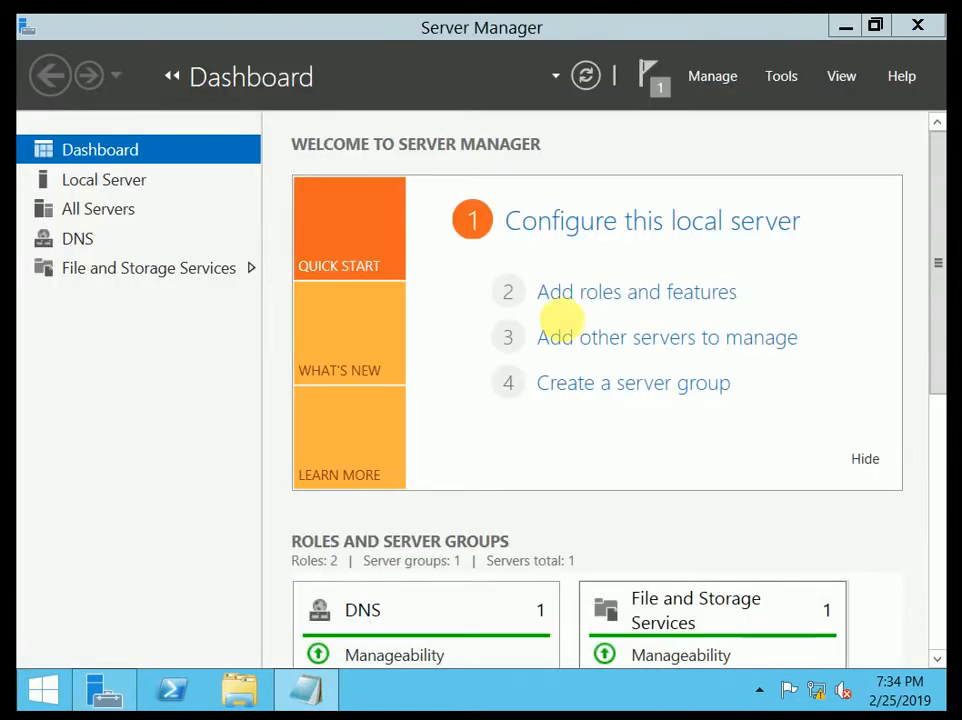
Step: Open DNS Manager, expand the local server's node and widen the console tree to show the full folder names
{"action": "left_click", "coordinate": [781, 78]}
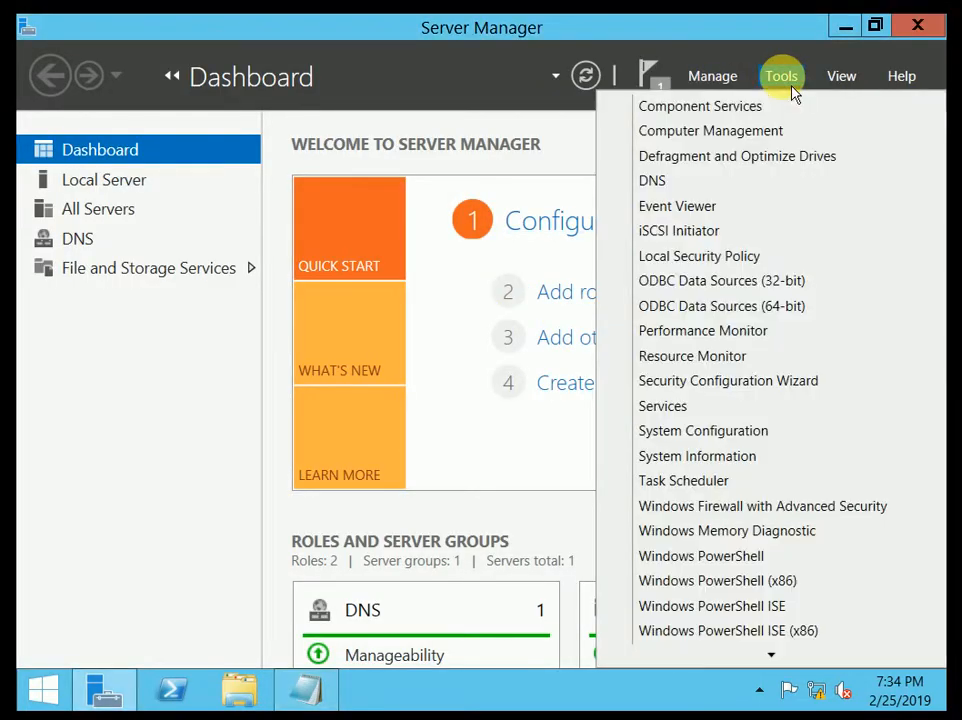
{"action": "left_click", "coordinate": [648, 183]}
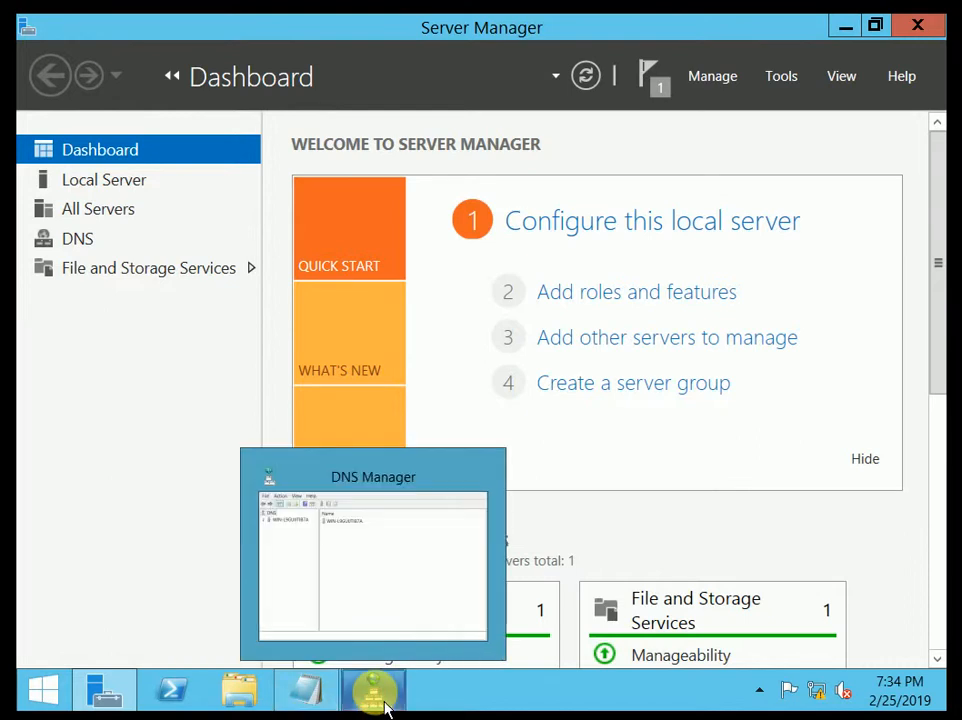
{"action": "left_click", "coordinate": [388, 588]}
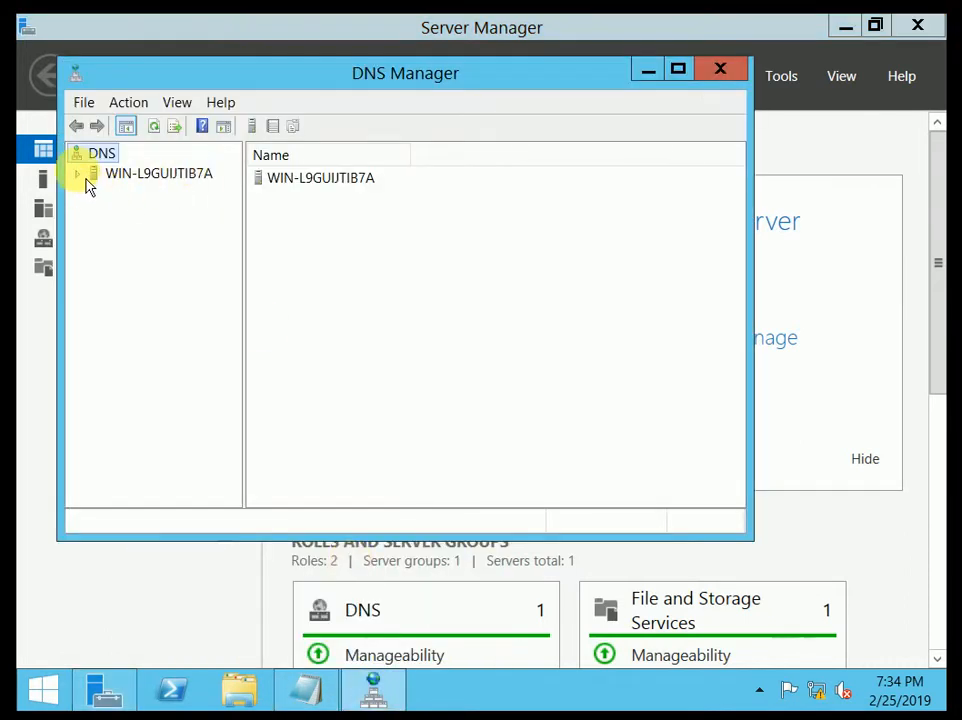
{"action": "double_click", "coordinate": [118, 173]}
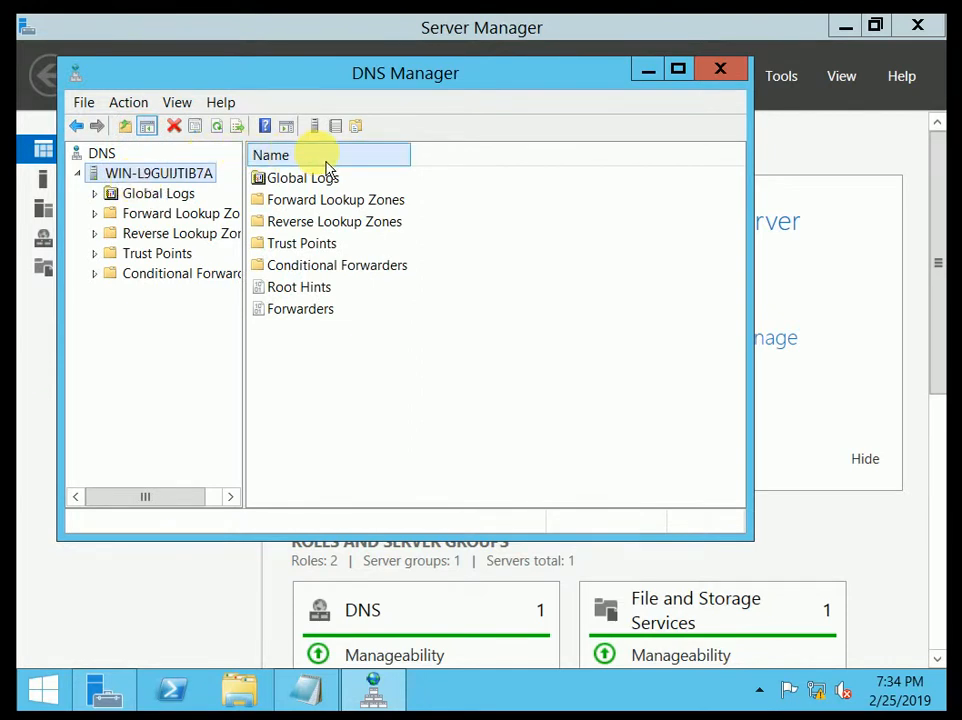
{"action": "left_click_drag", "start_coordinate": [250, 166], "coordinate": [309, 162]}
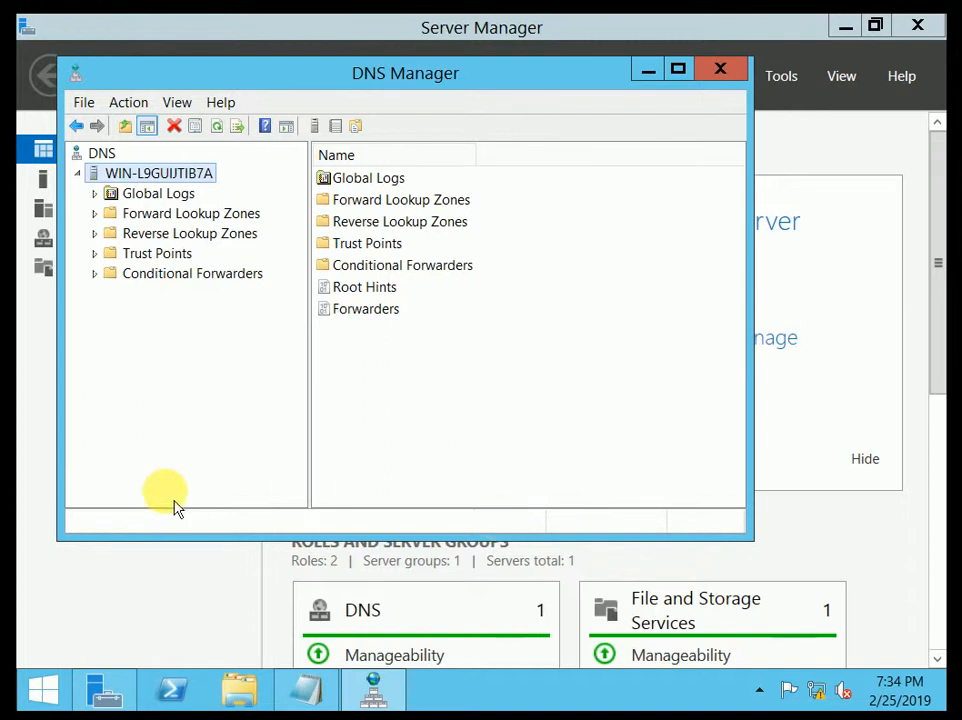
Step: Start a new forward lookup zone as a primary zone and name it yahoo.com
{"action": "right_click", "coordinate": [160, 216]}
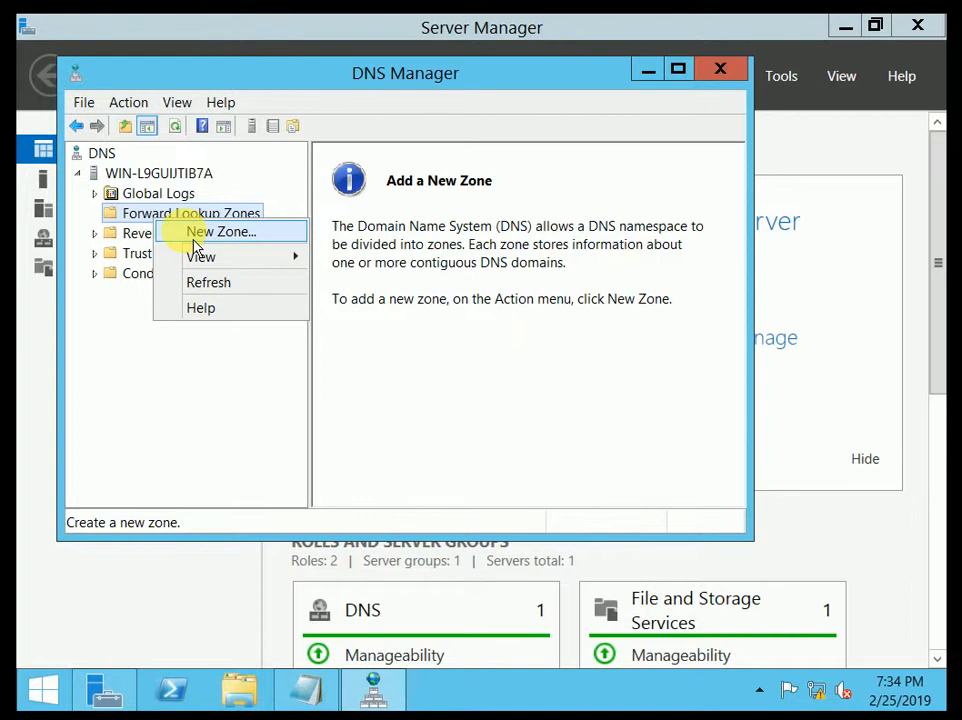
{"action": "left_click", "coordinate": [194, 236]}
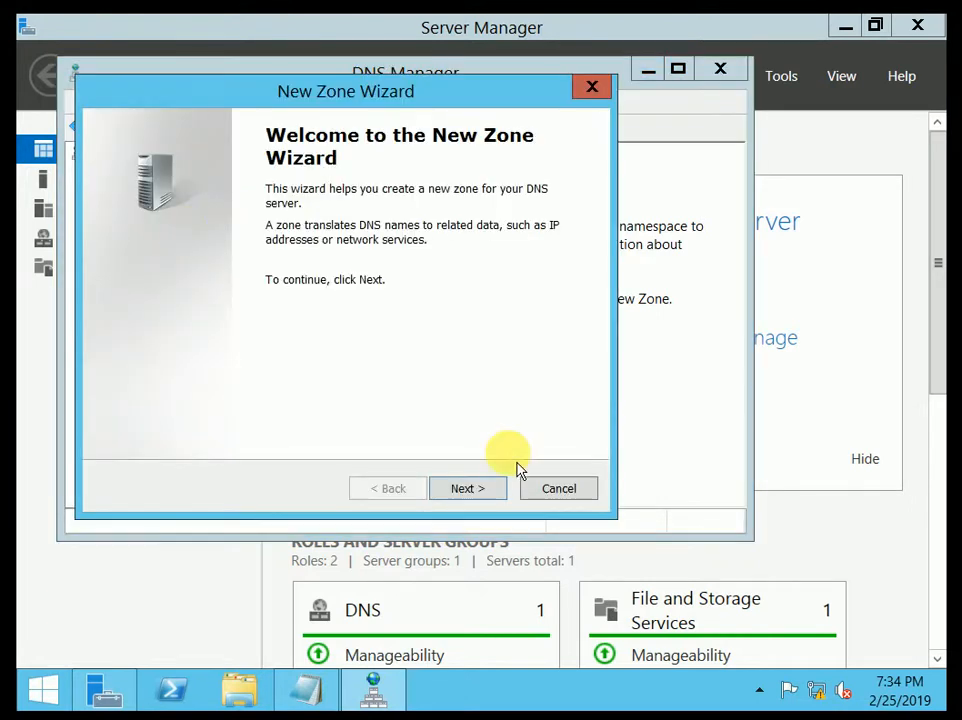
{"action": "left_click", "coordinate": [479, 494]}
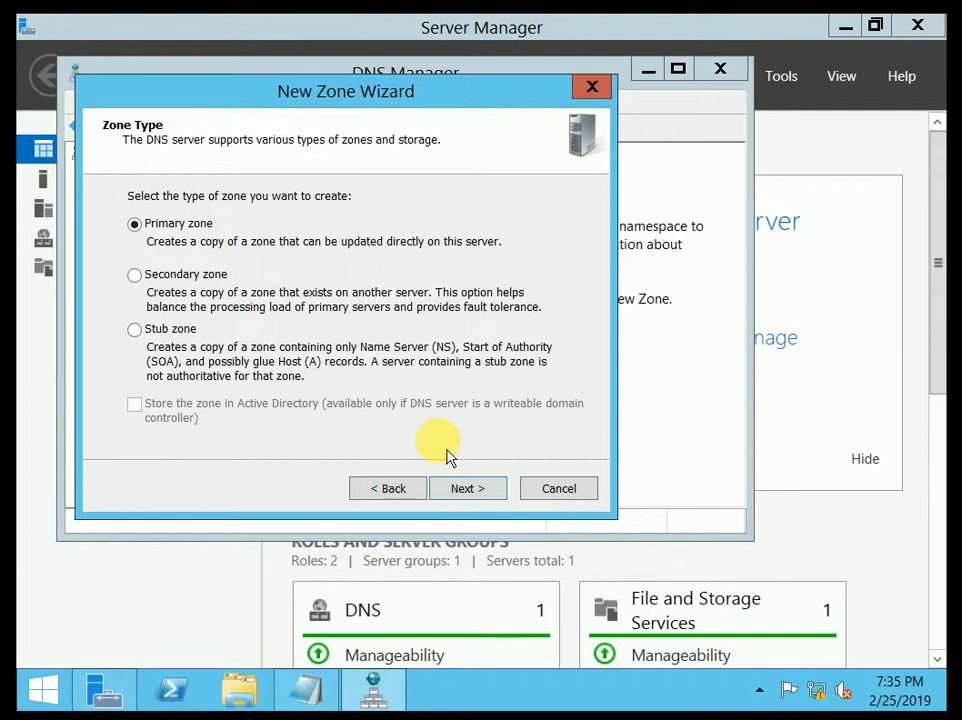
{"action": "left_click", "coordinate": [467, 490]}
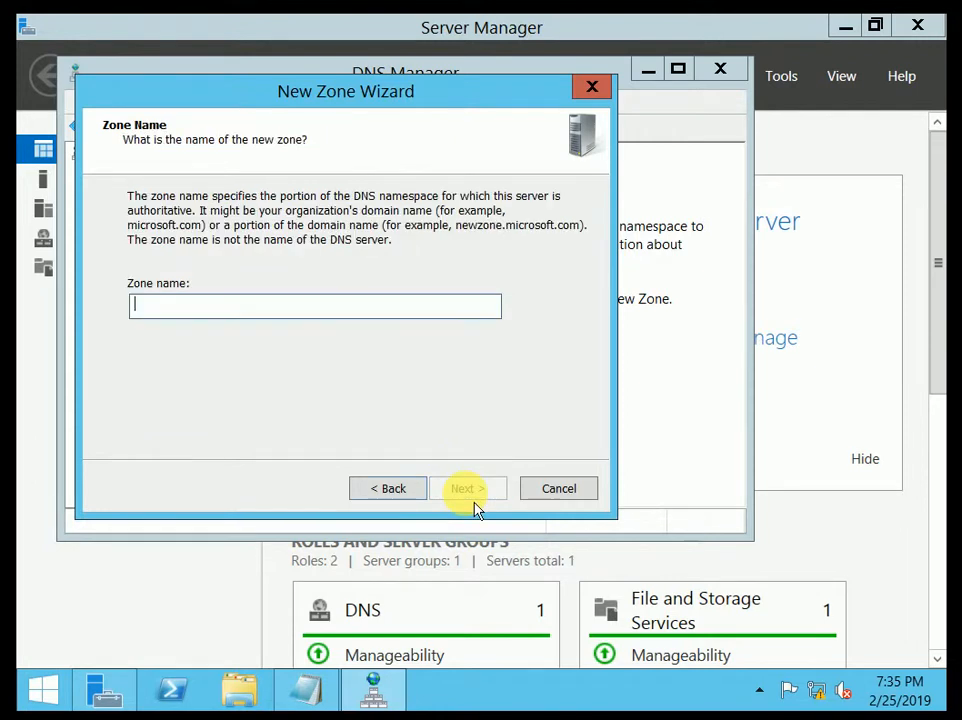
{"action": "left_click", "coordinate": [285, 308]}
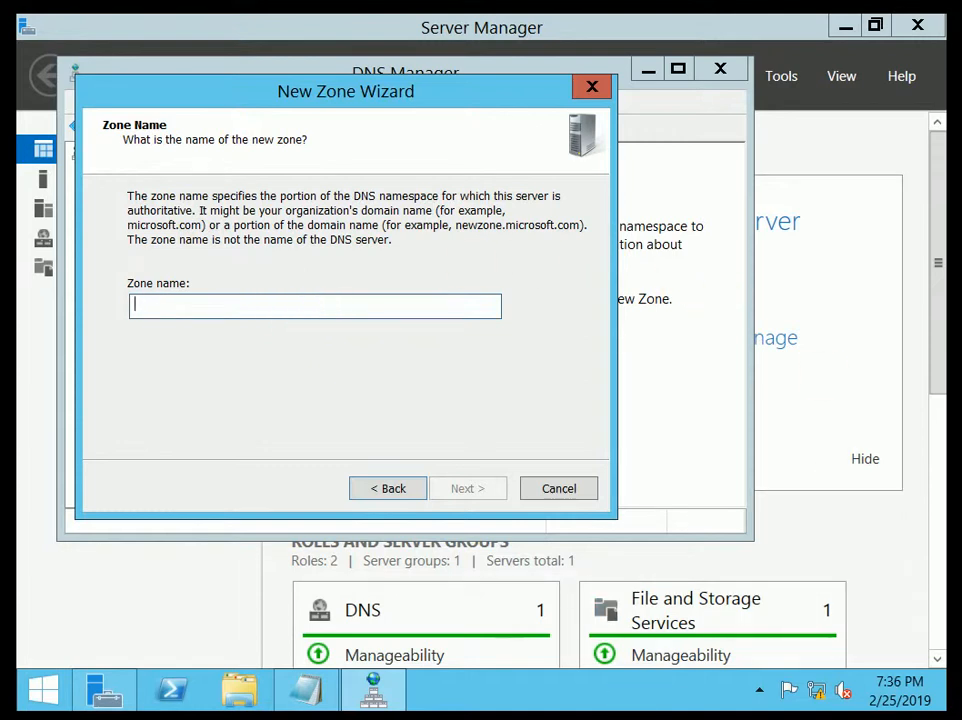
{"action": "type", "text": "y"}
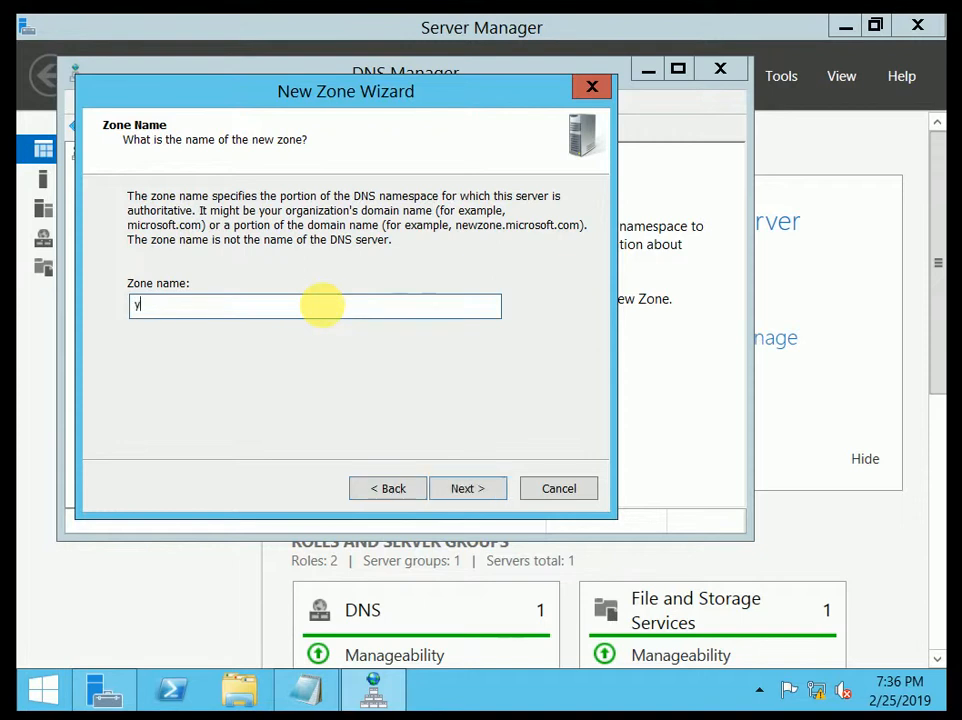
{"action": "type", "text": "ahoo.com"}
{"action": "left_click", "coordinate": [468, 489]}
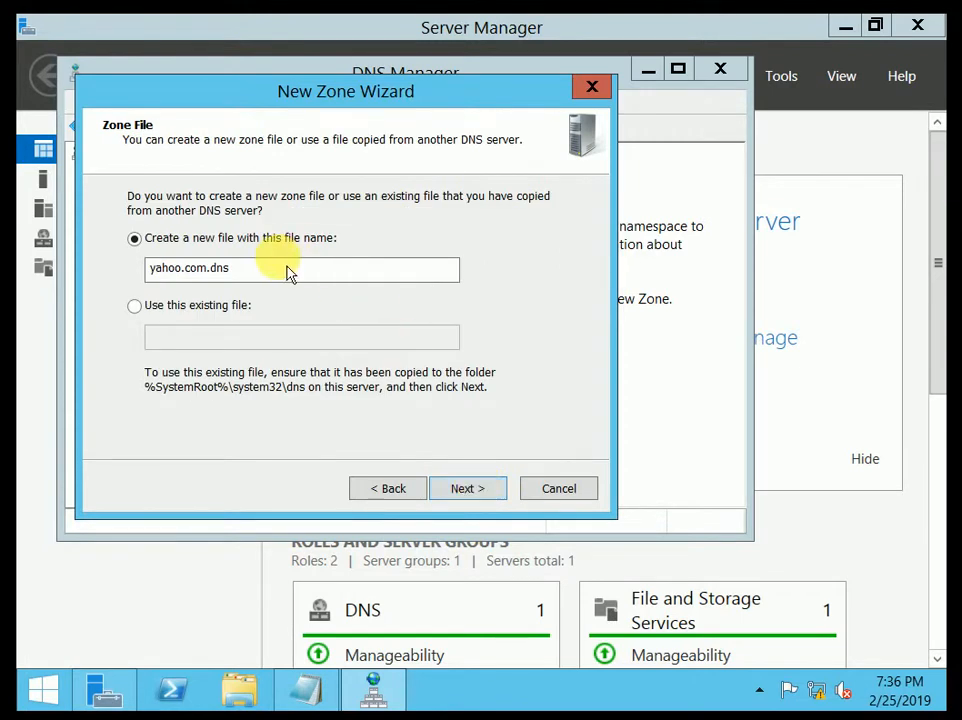
Step: Create the new zone file yahoo.com.dns, allow both nonsecure and secure dynamic updates, and finish the zone wizard
{"action": "left_click", "coordinate": [468, 492]}
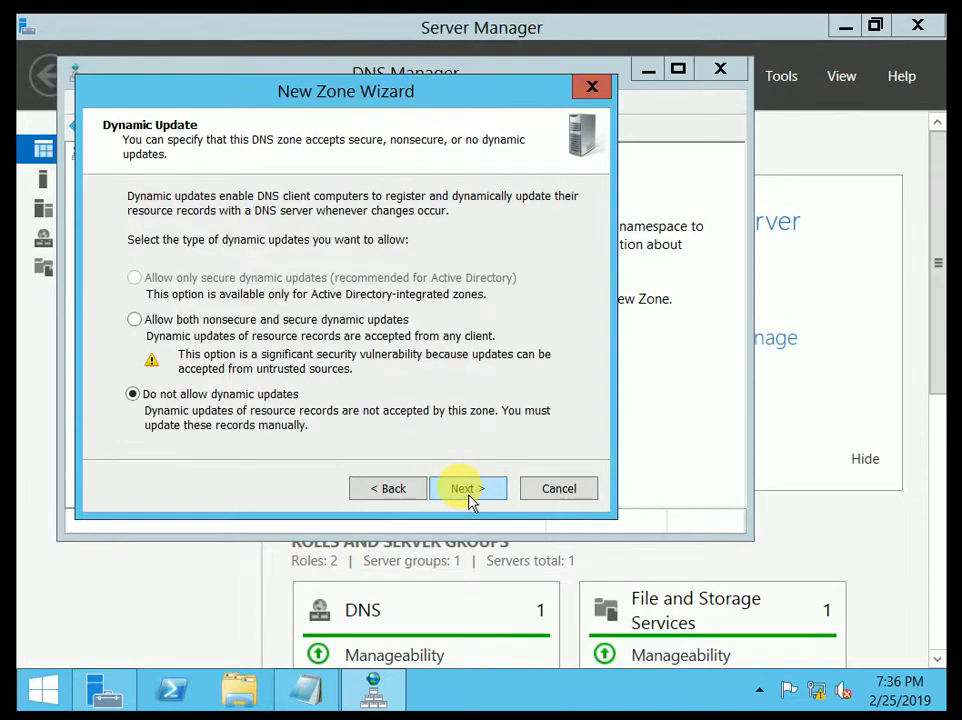
{"action": "left_click", "coordinate": [140, 325]}
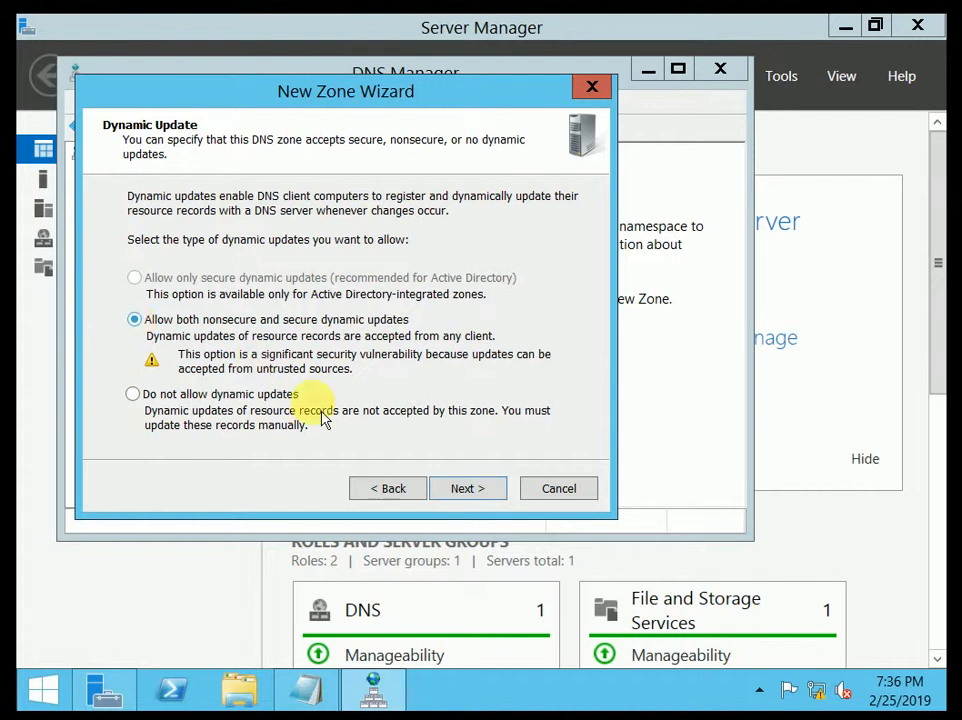
{"action": "left_click", "coordinate": [474, 500]}
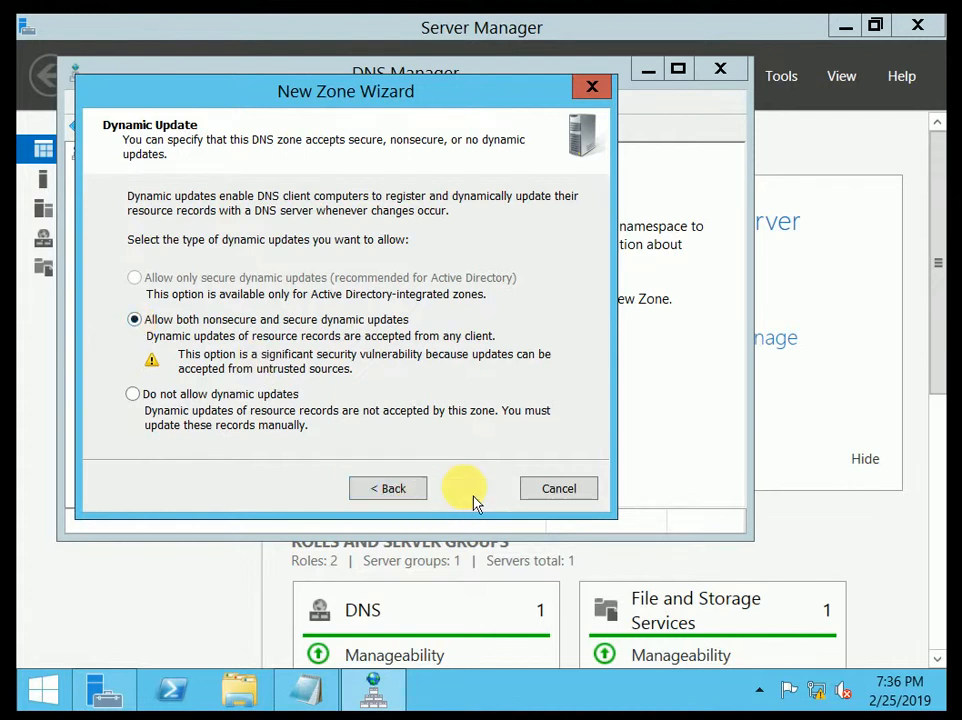
{"action": "left_click", "coordinate": [470, 490]}
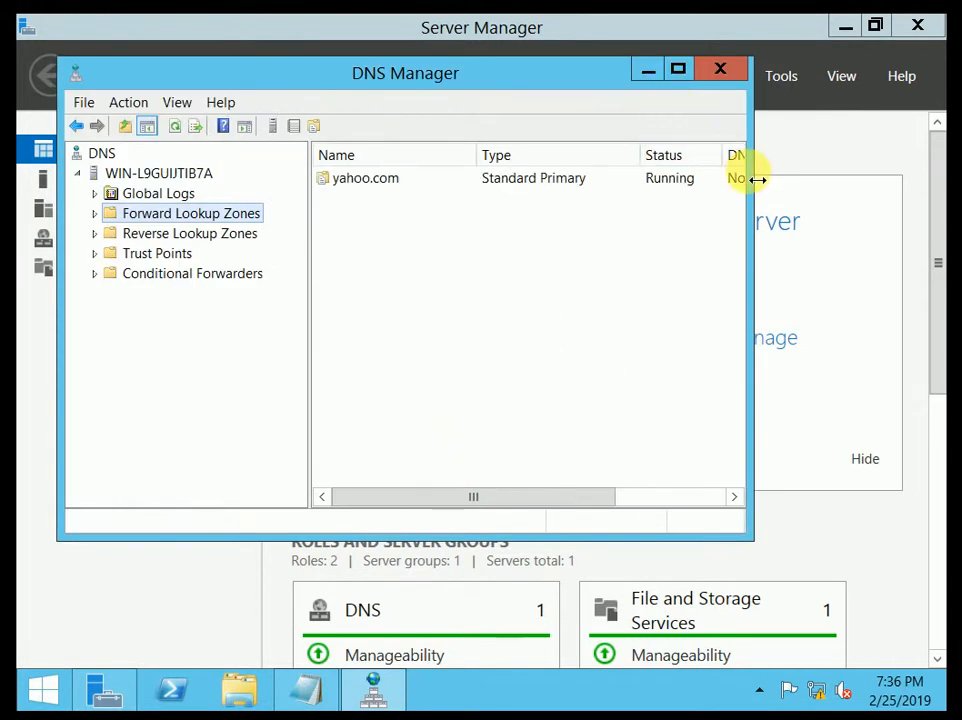
Step: Widen the DNS Manager window and open the yahoo.com forward lookup zone to review its Start of Authority and Name Server records
{"action": "left_click_drag", "start_coordinate": [752, 178], "coordinate": [948, 194]}
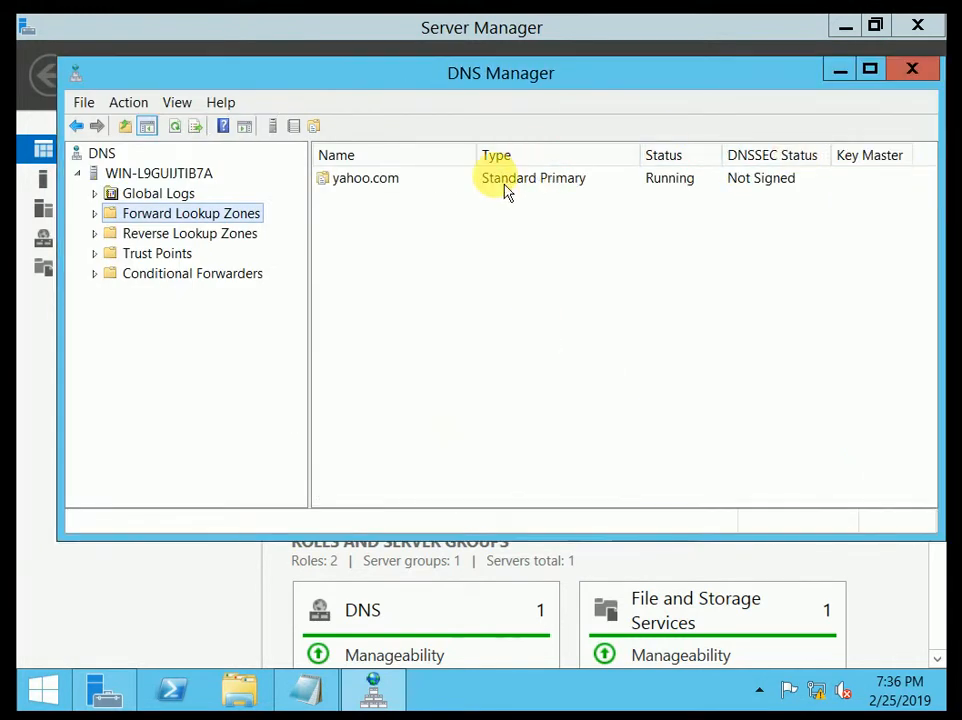
{"action": "left_click", "coordinate": [355, 182]}
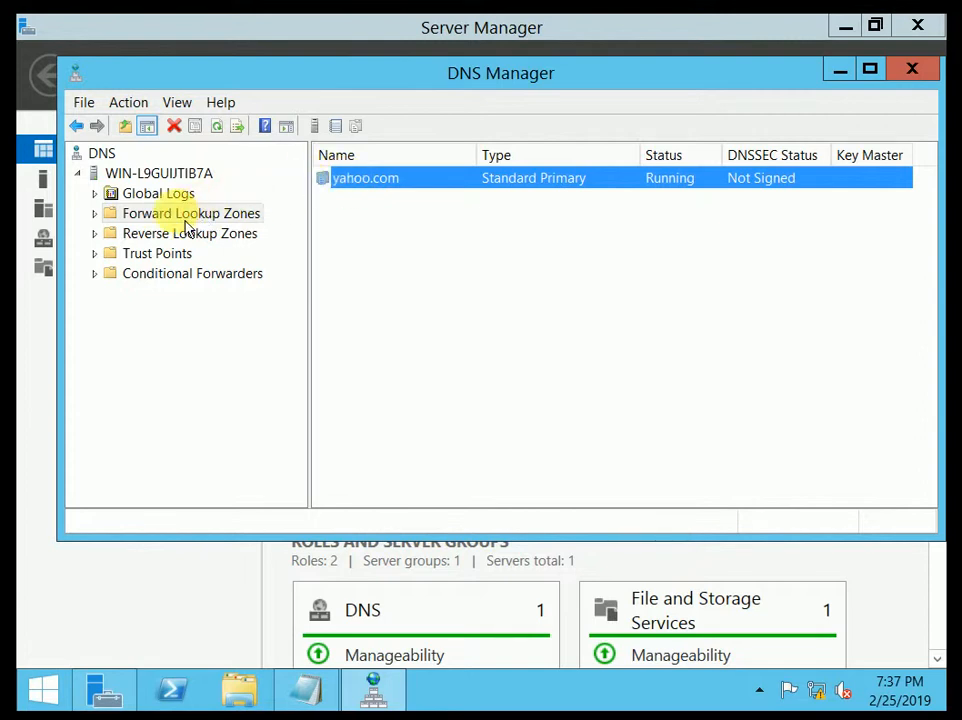
{"action": "left_click", "coordinate": [95, 213]}
{"action": "left_click", "coordinate": [158, 234]}
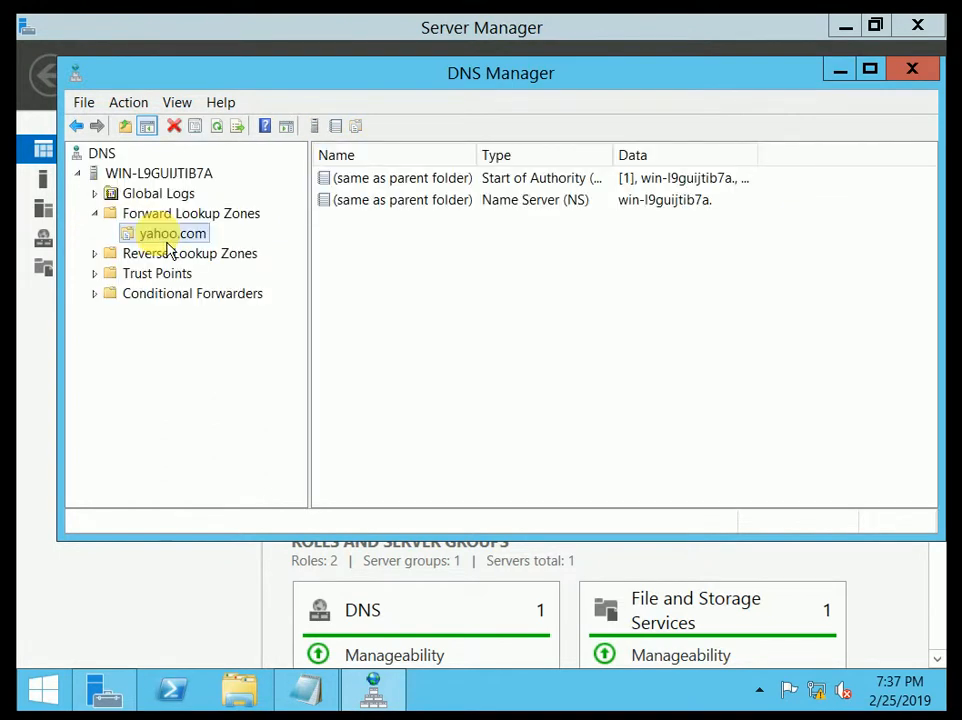
{"action": "left_click", "coordinate": [478, 184]}
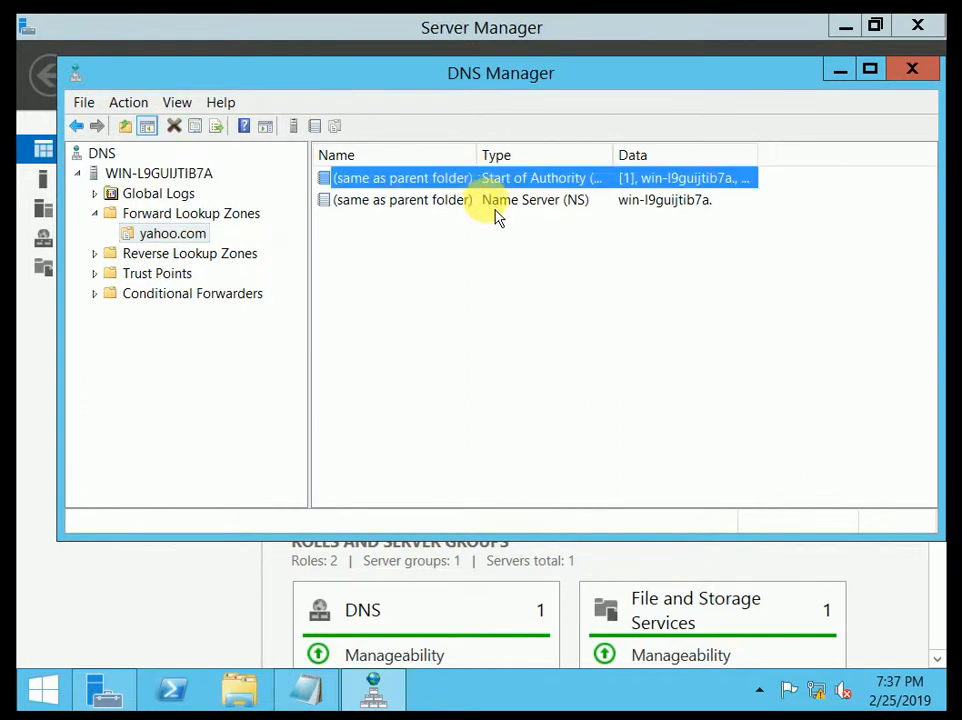
{"action": "left_click", "coordinate": [496, 206]}
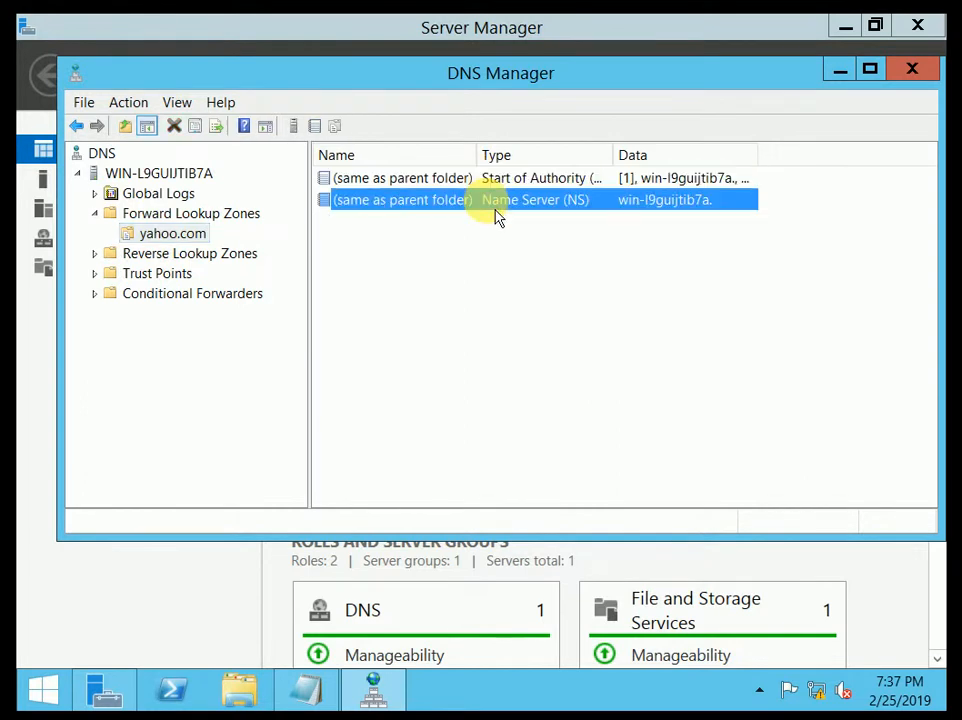
Step: Start a new host (A) record in the yahoo.com zone and name it WIN-L9GUIJTIB7A
{"action": "right_click", "coordinate": [193, 249]}
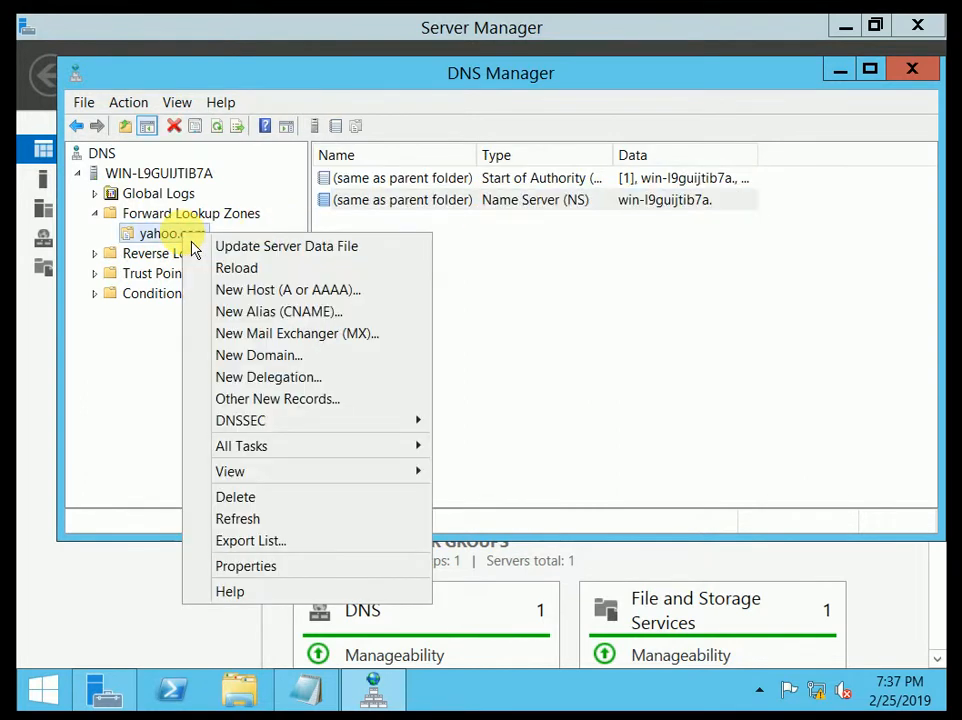
{"action": "left_click", "coordinate": [290, 290]}
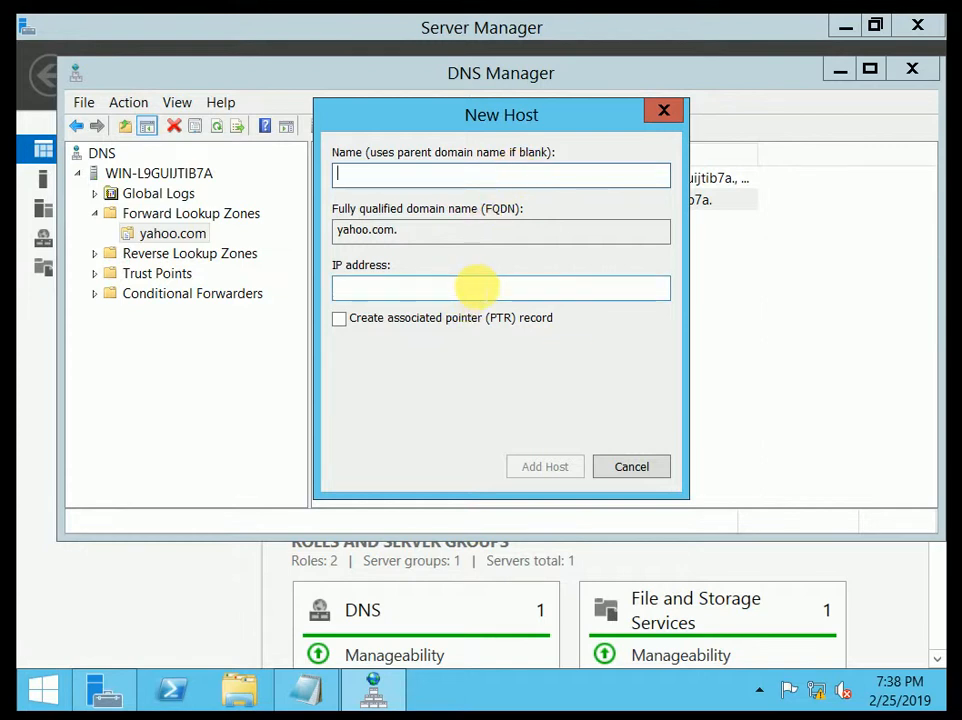
{"action": "left_click", "coordinate": [476, 285]}
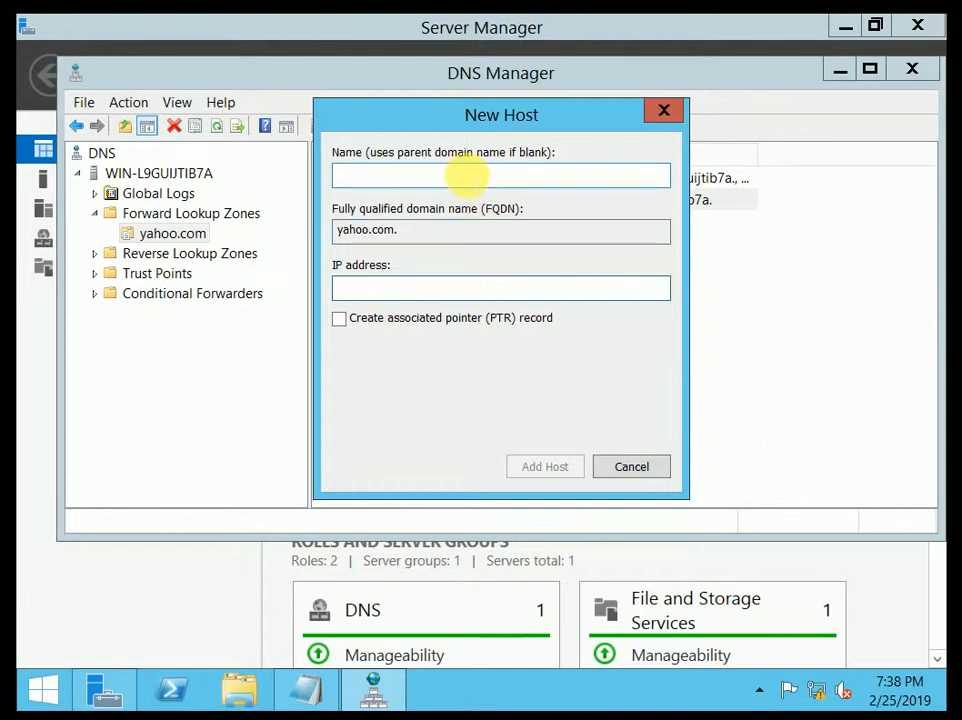
{"action": "left_click", "coordinate": [466, 177]}
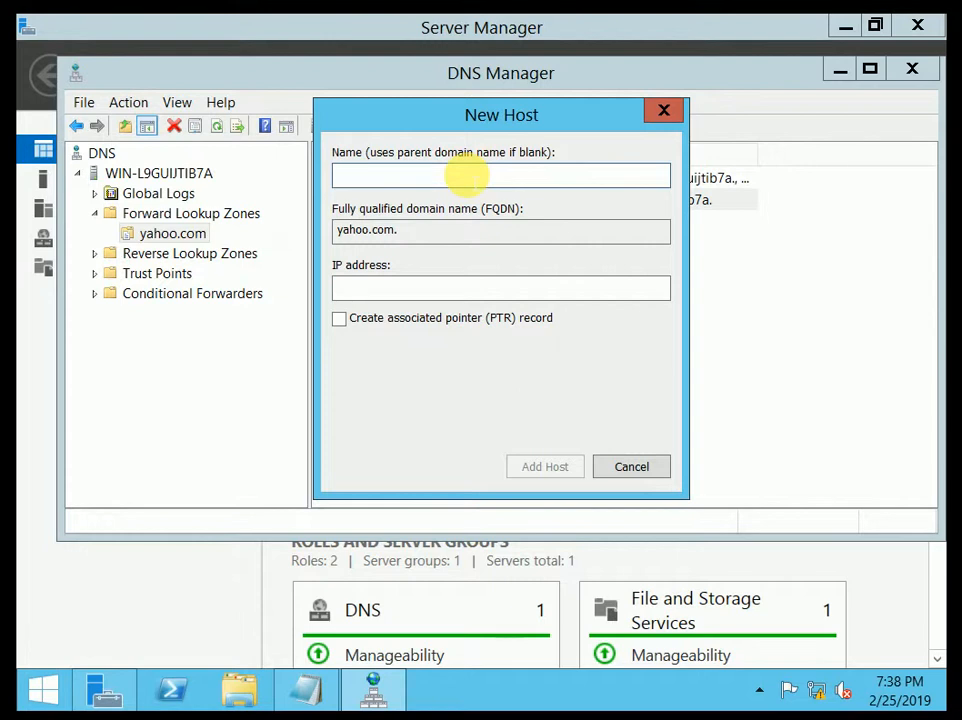
{"action": "type", "text": "WI"}
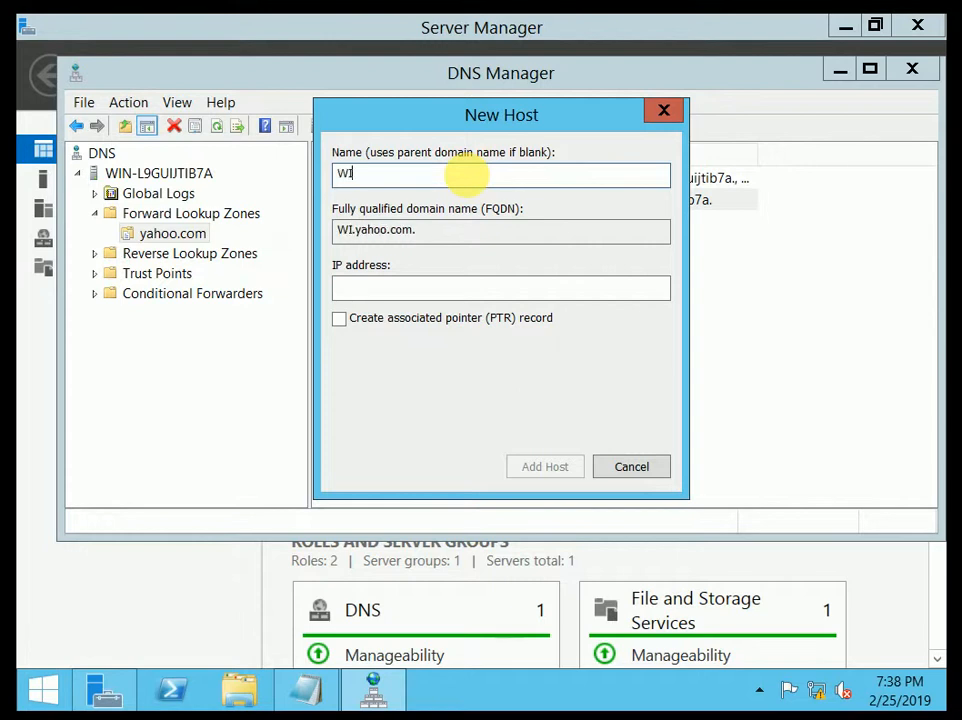
{"action": "type", "text": "N-"}
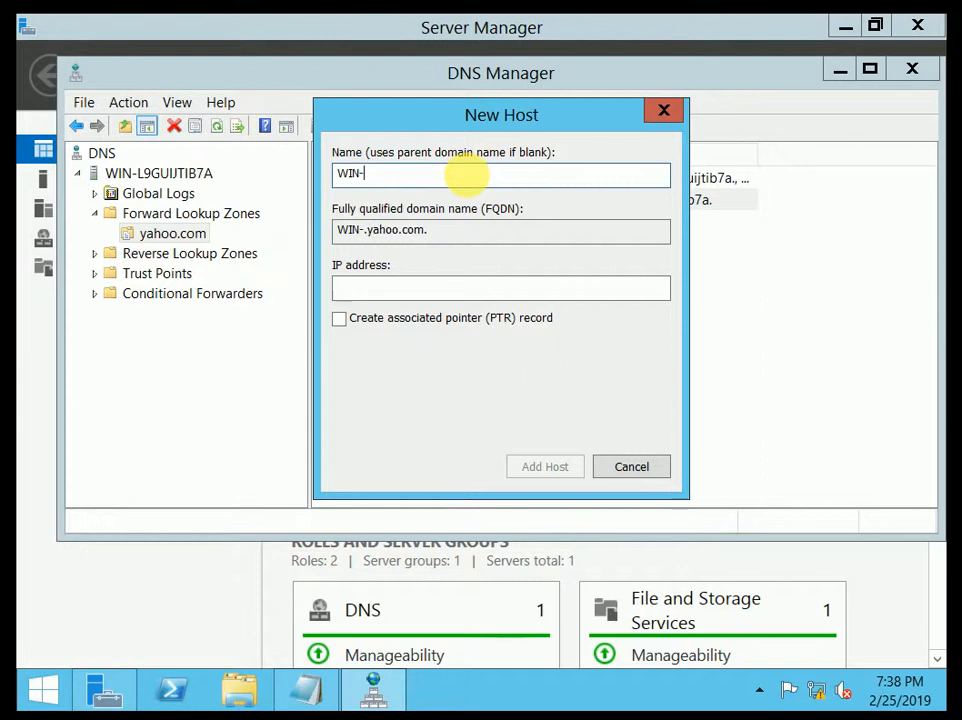
{"action": "type", "text": "L9"}
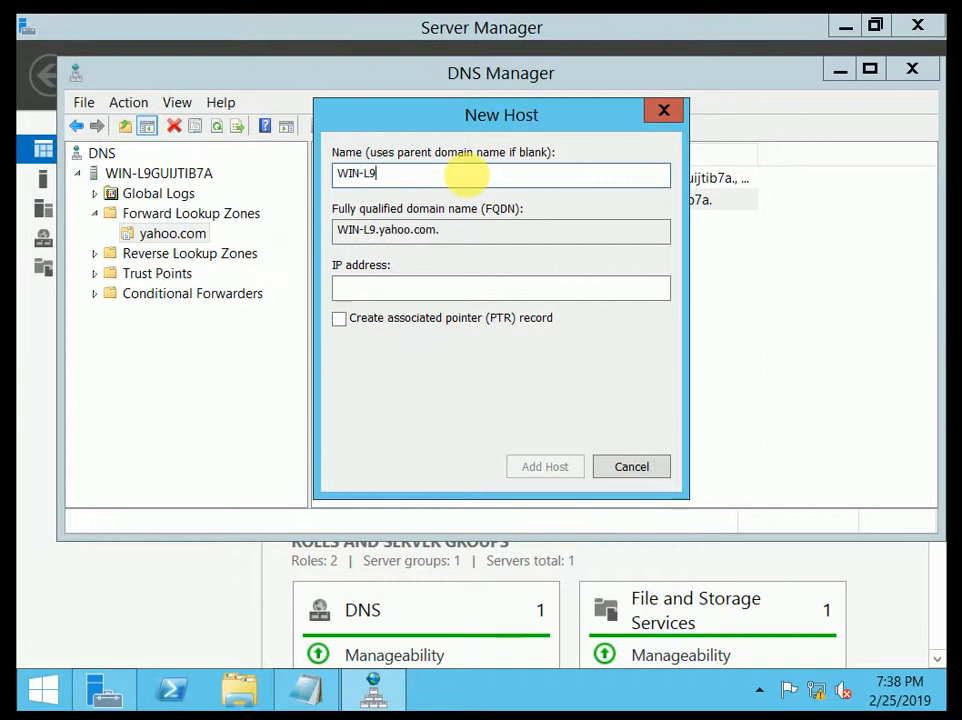
{"action": "type", "text": "GU"}
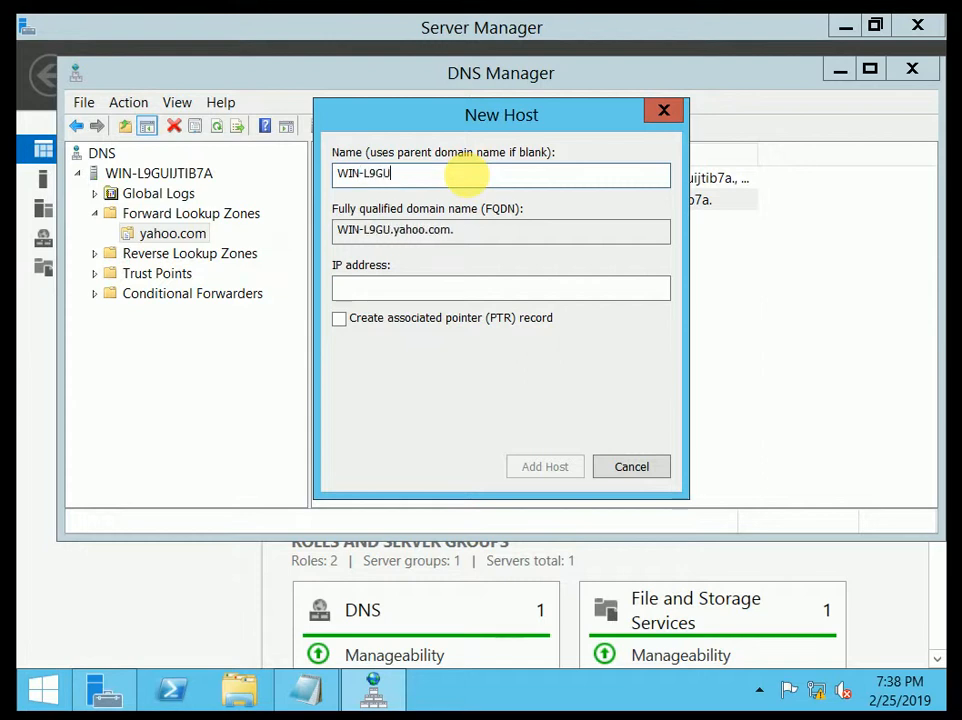
{"action": "type", "text": "IJ"}
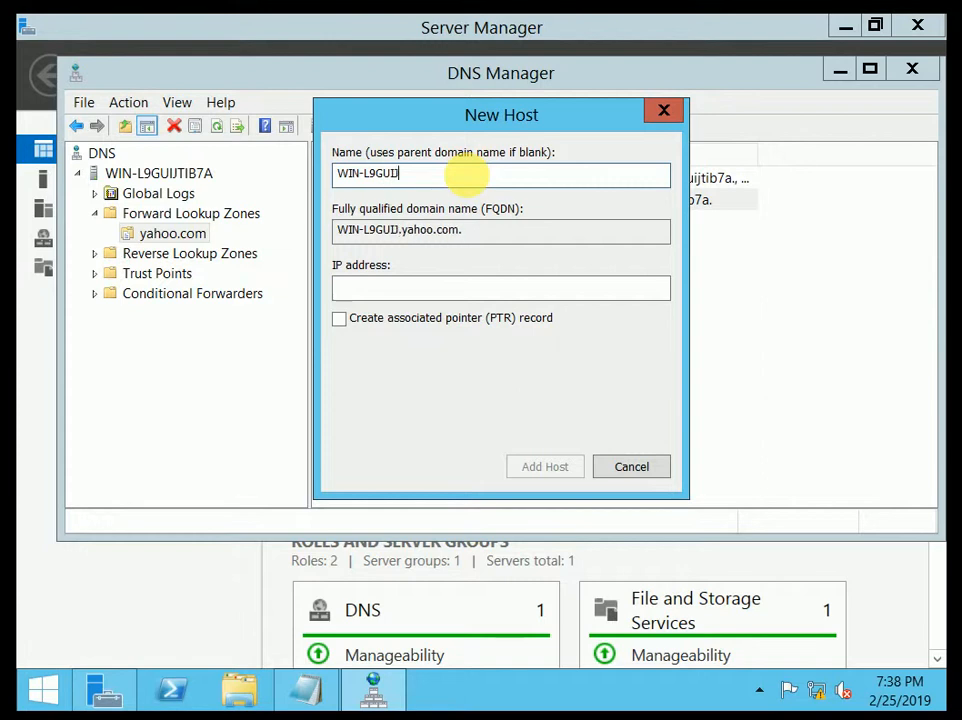
{"action": "type", "text": "TI"}
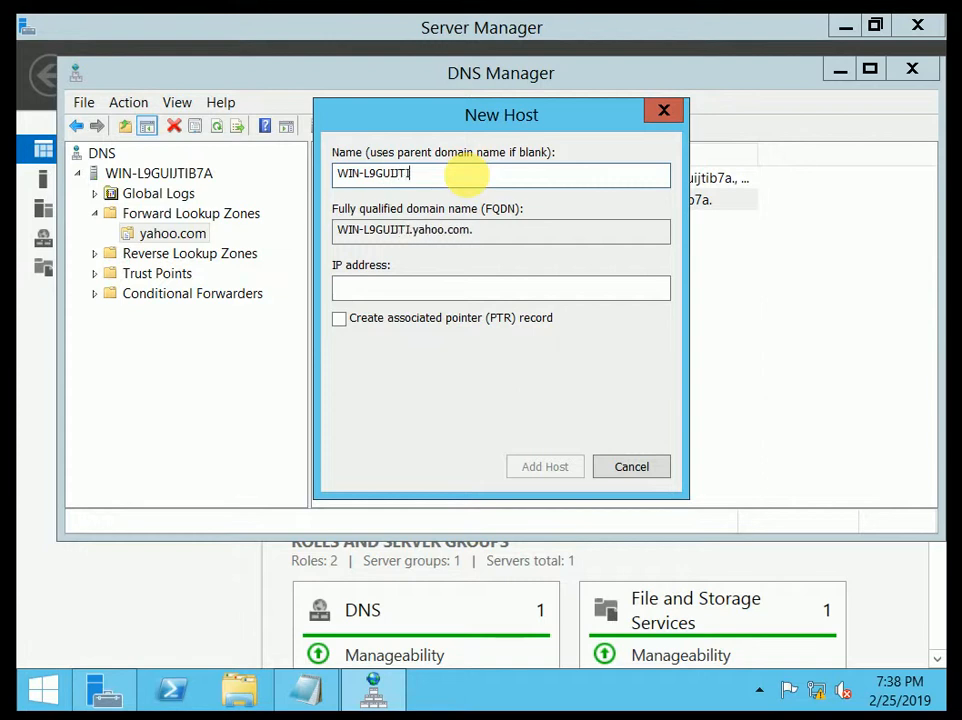
{"action": "type", "text": "B7"}
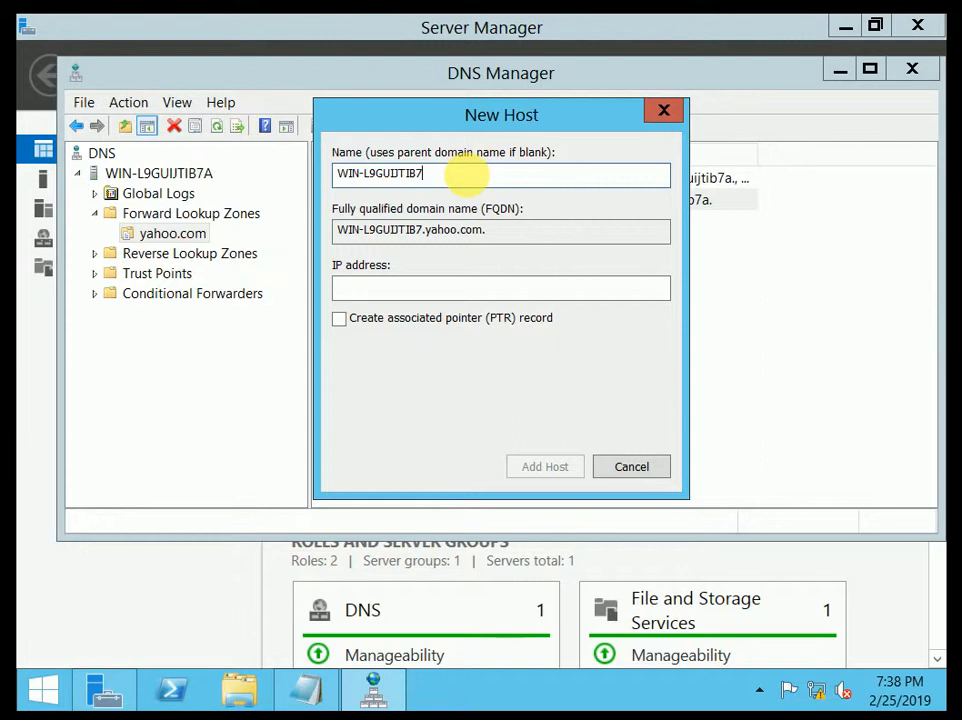
{"action": "type", "text": "A"}
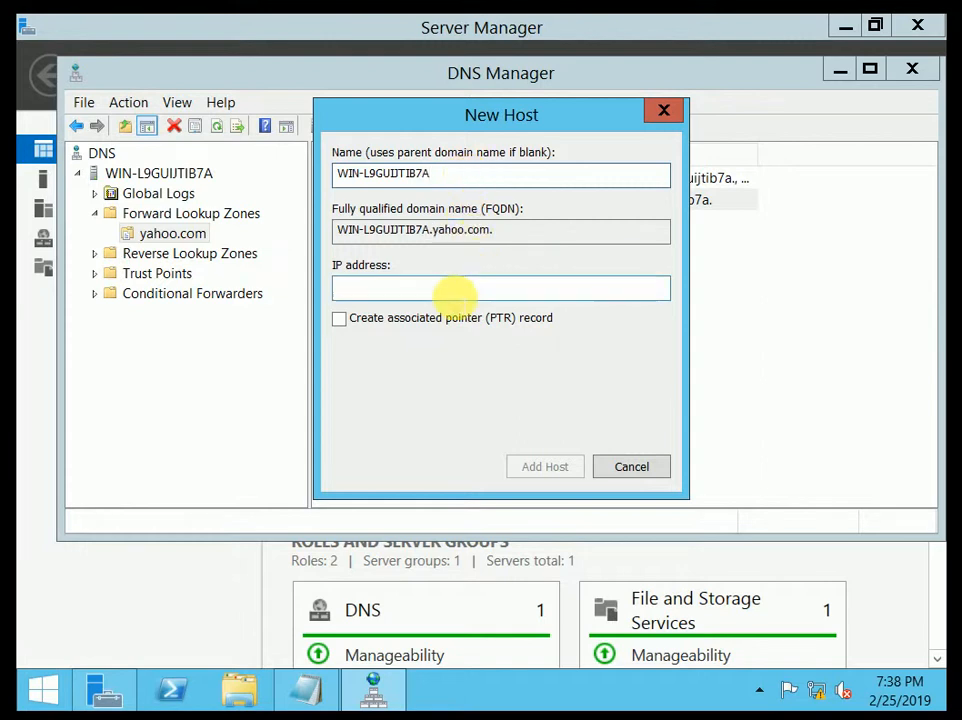
Step: Give the host record the IP address 10.0.0.1, add it without a pointer record, and close the host dialog
{"action": "left_click", "coordinate": [452, 293]}
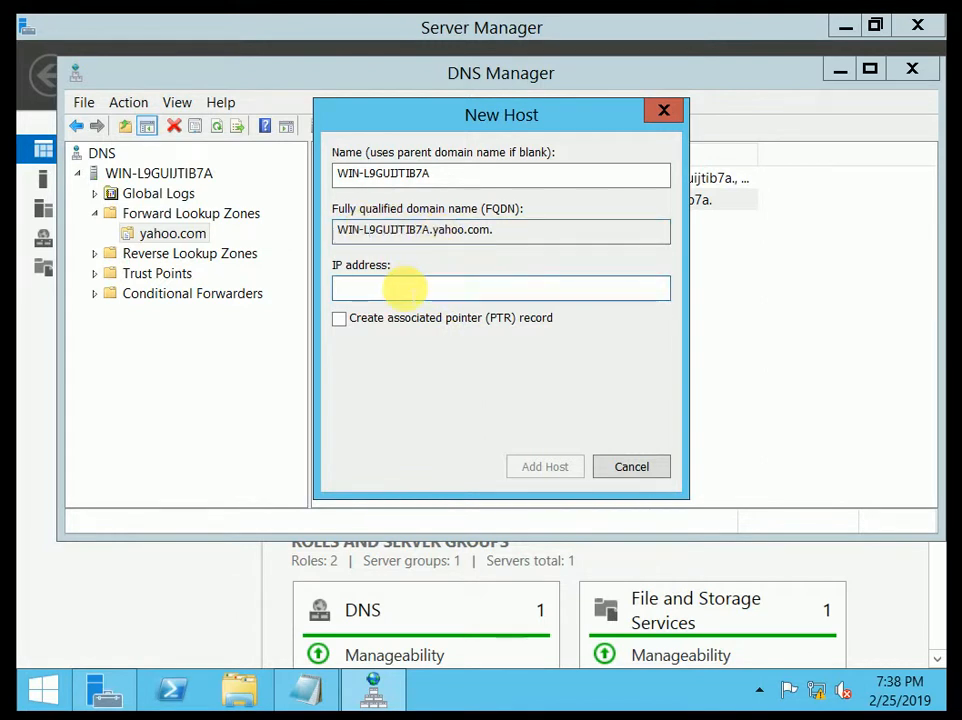
{"action": "type", "text": "10.0.0.1"}
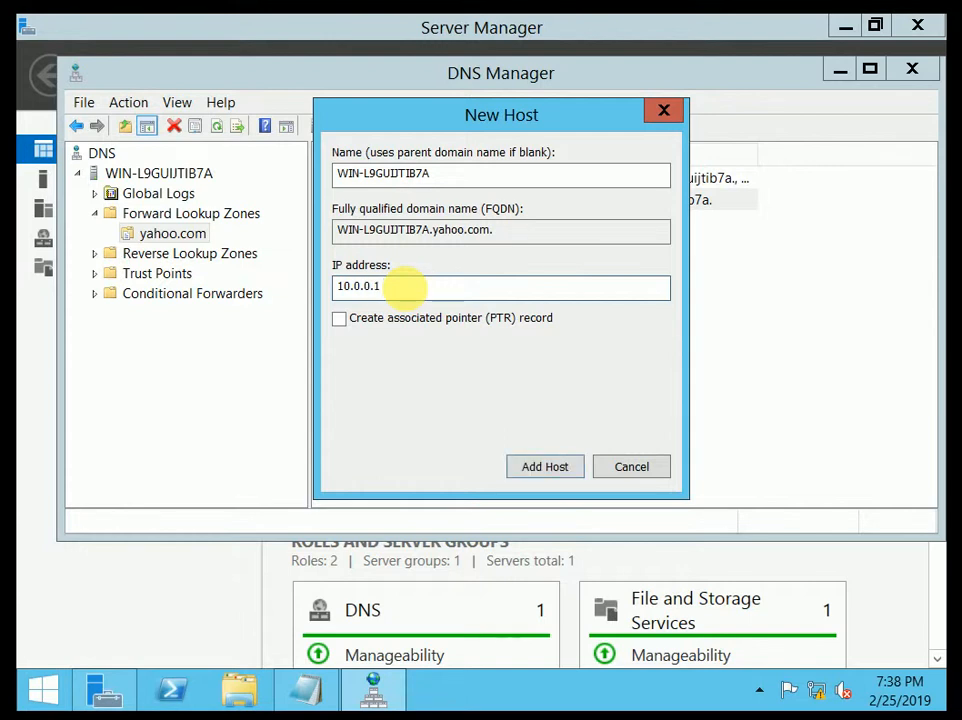
{"action": "left_click", "coordinate": [570, 478]}
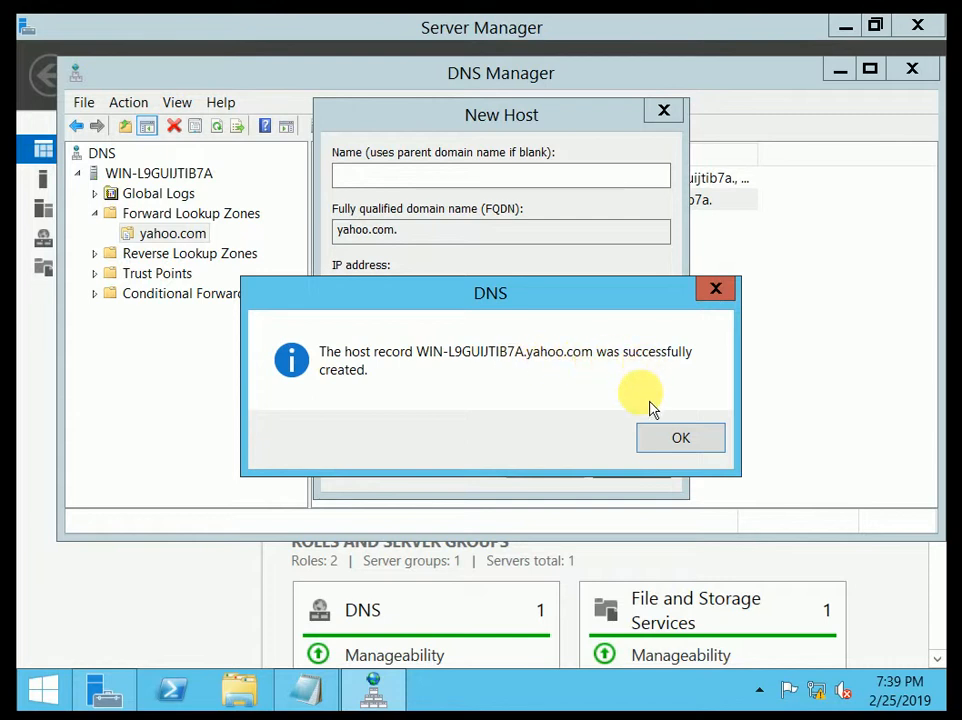
{"action": "left_click", "coordinate": [672, 446]}
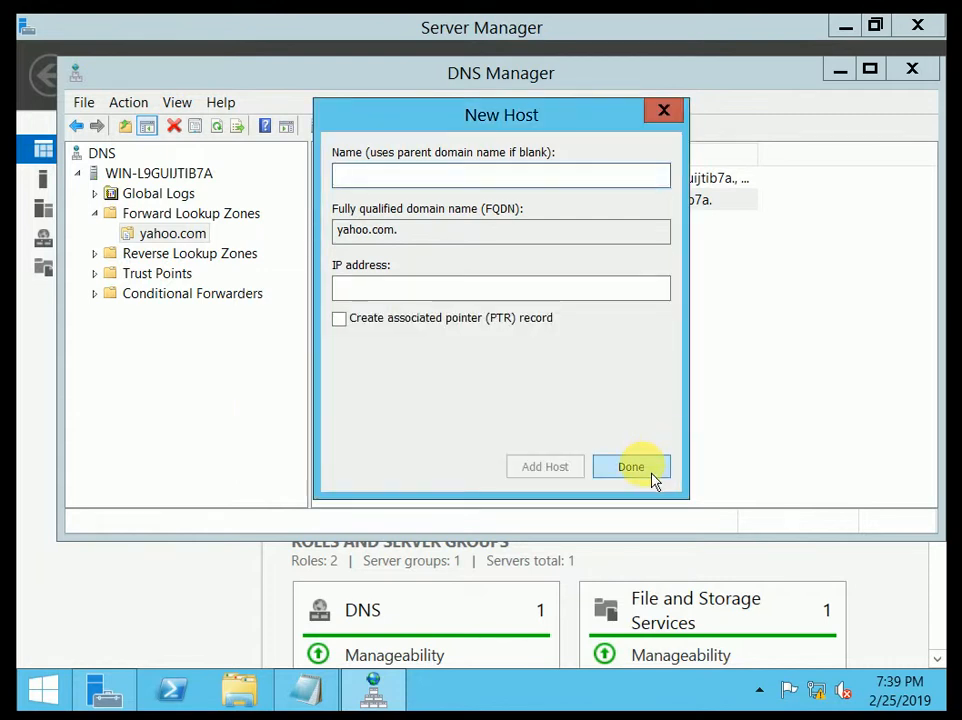
{"action": "left_click", "coordinate": [651, 476]}
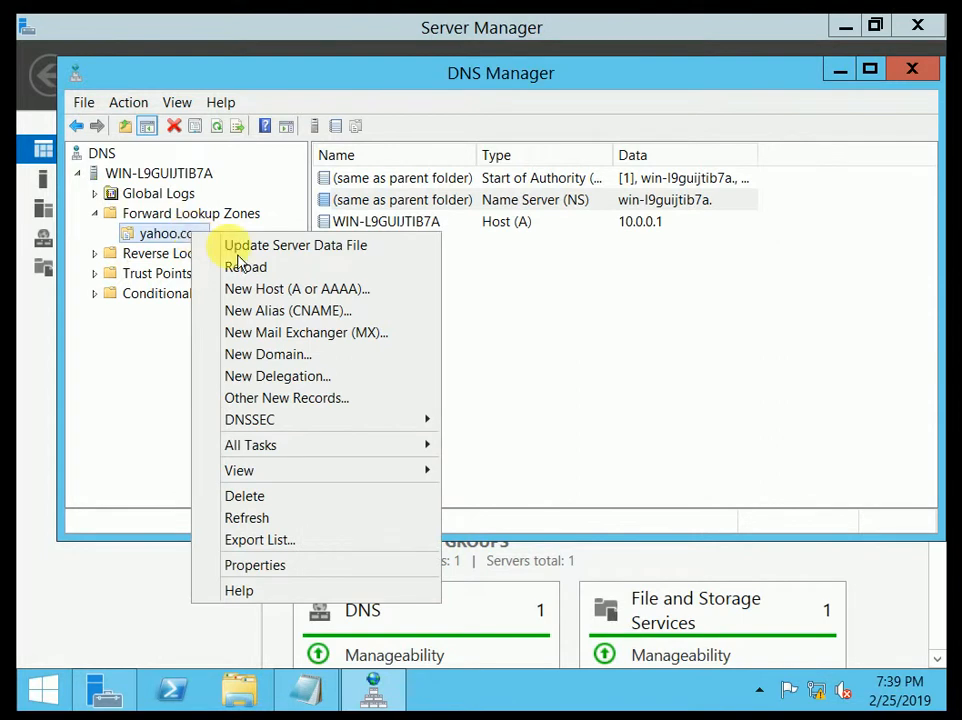
Step: Add a www alias (CNAME) record to the yahoo.com zone with WIN-L9GUIJTIB7A as its target host, and select the new record
{"action": "left_click", "coordinate": [323, 330]}
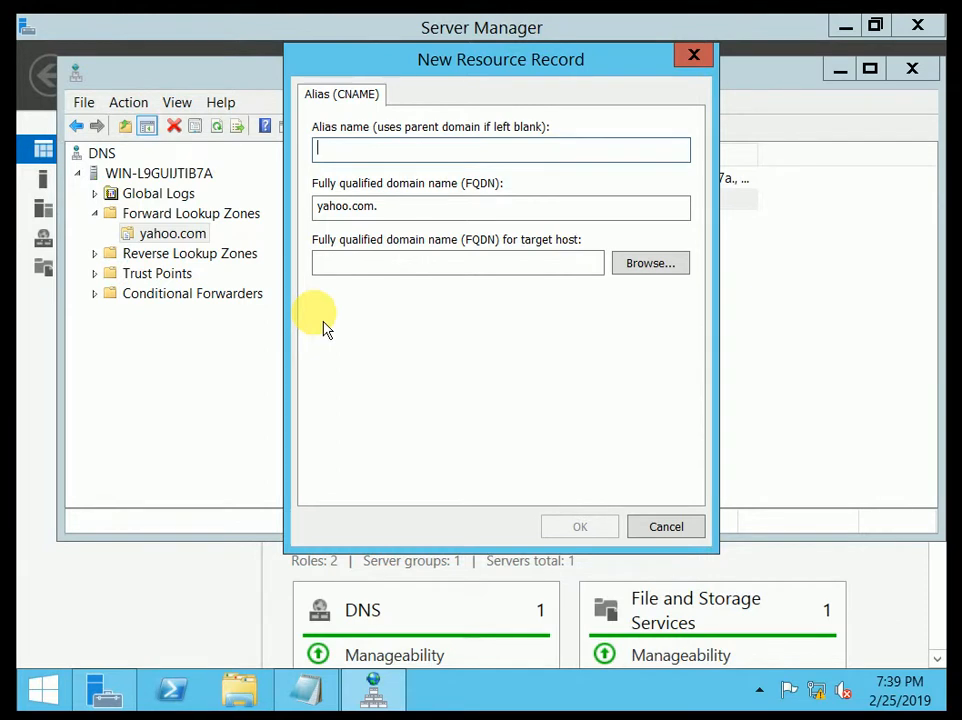
{"action": "type", "text": "www"}
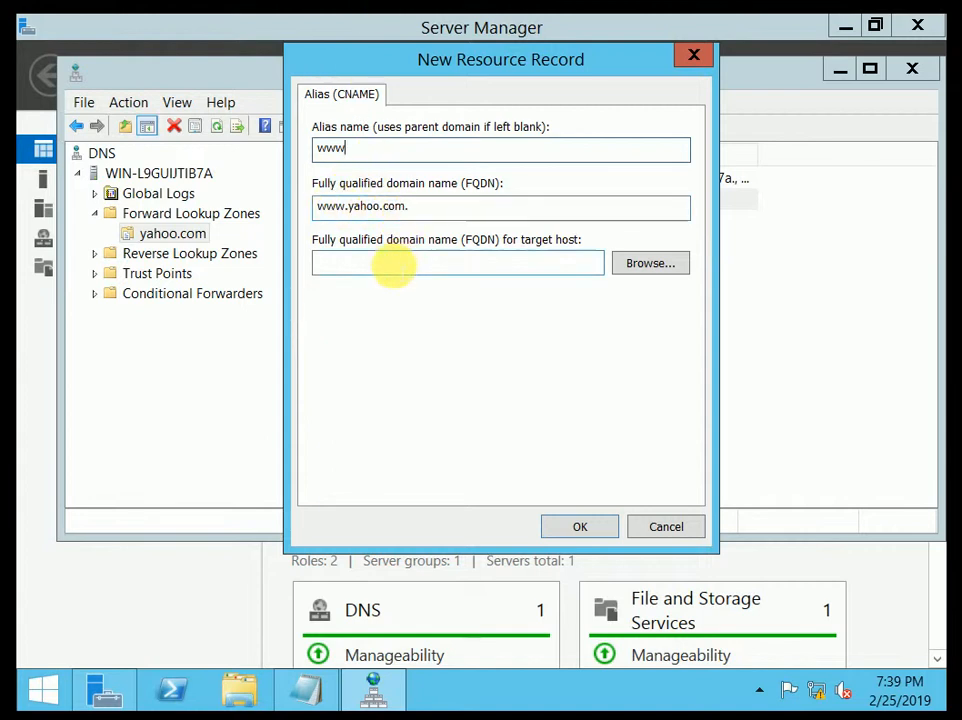
{"action": "left_click", "coordinate": [393, 265]}
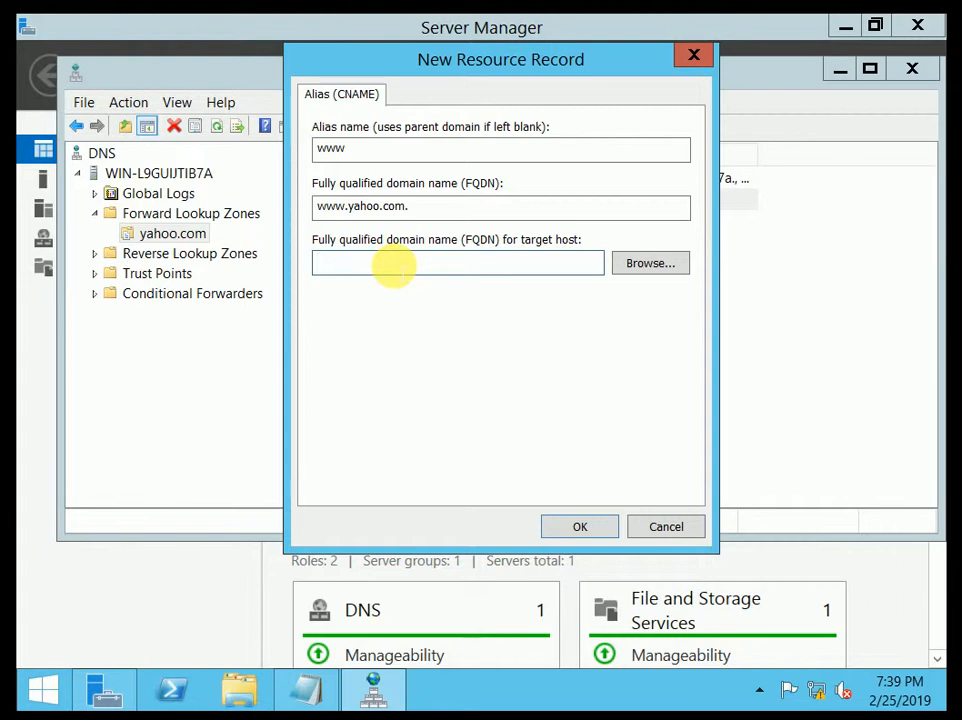
{"action": "type", "text": "WIN-L9GUIJTIB7A"}
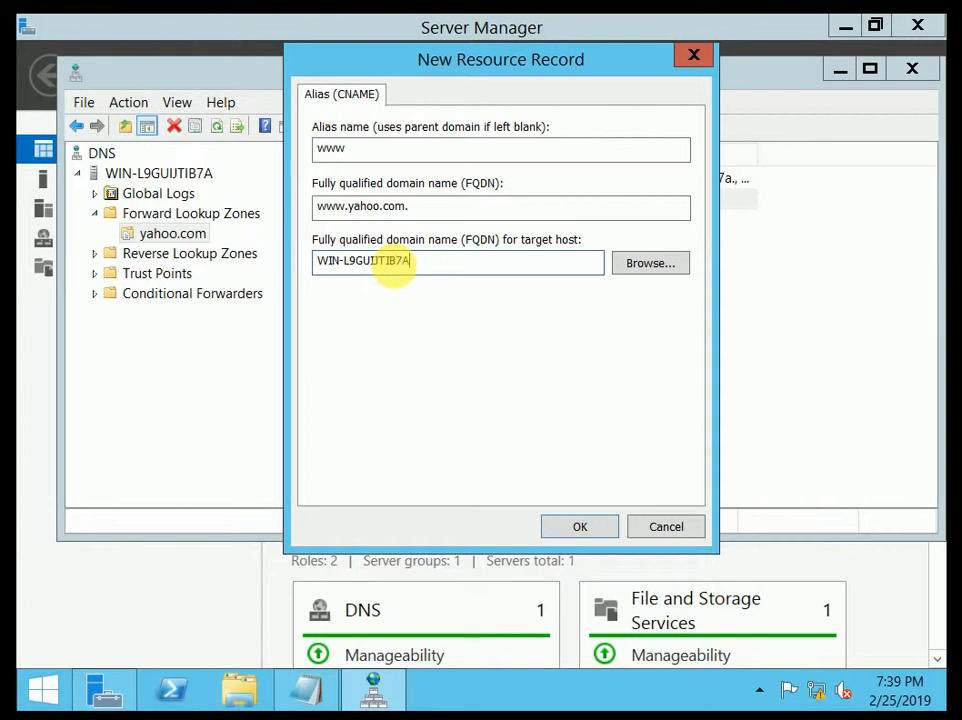
{"action": "left_click", "coordinate": [580, 527]}
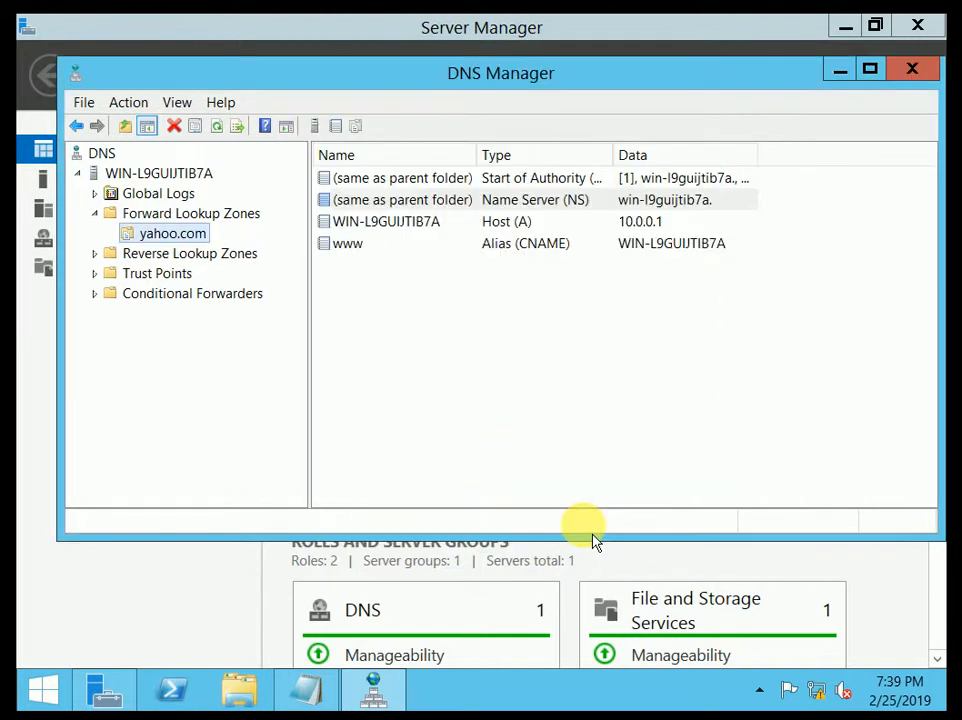
{"action": "left_click", "coordinate": [527, 254]}
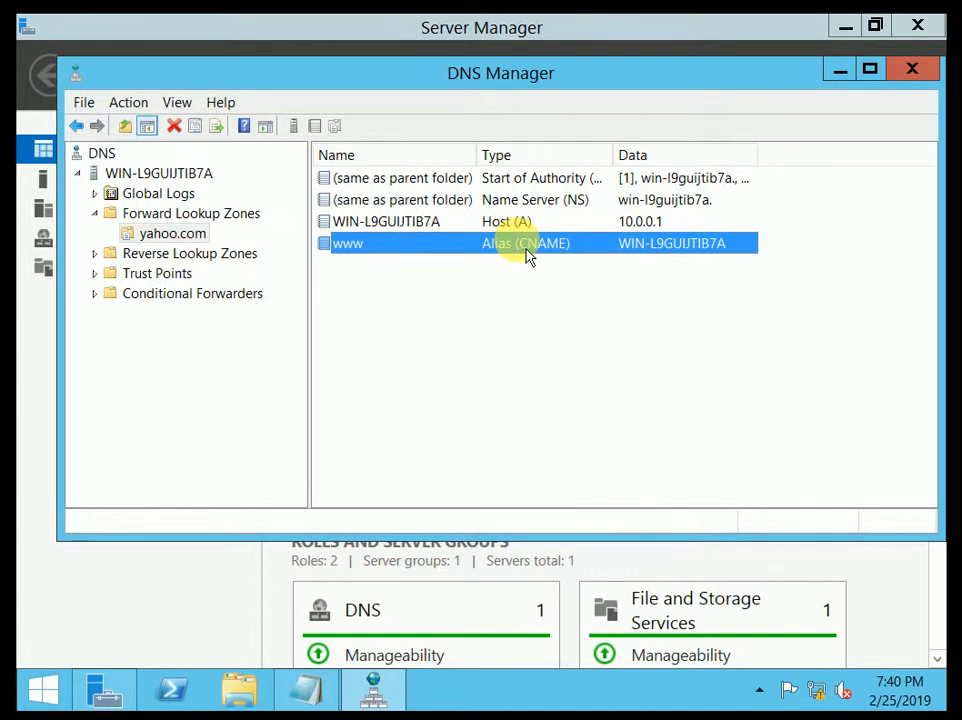
{"action": "key", "text": "super+r"}
{"action": "key", "text": "Return"}
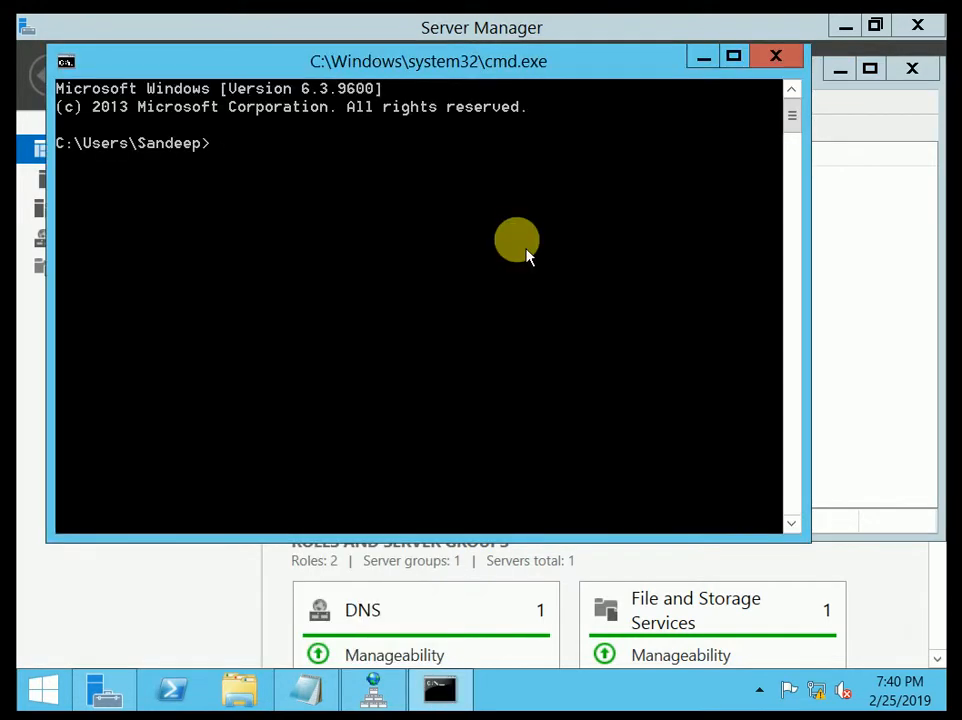
{"action": "type", "text": "ping www.yahoo.com"}
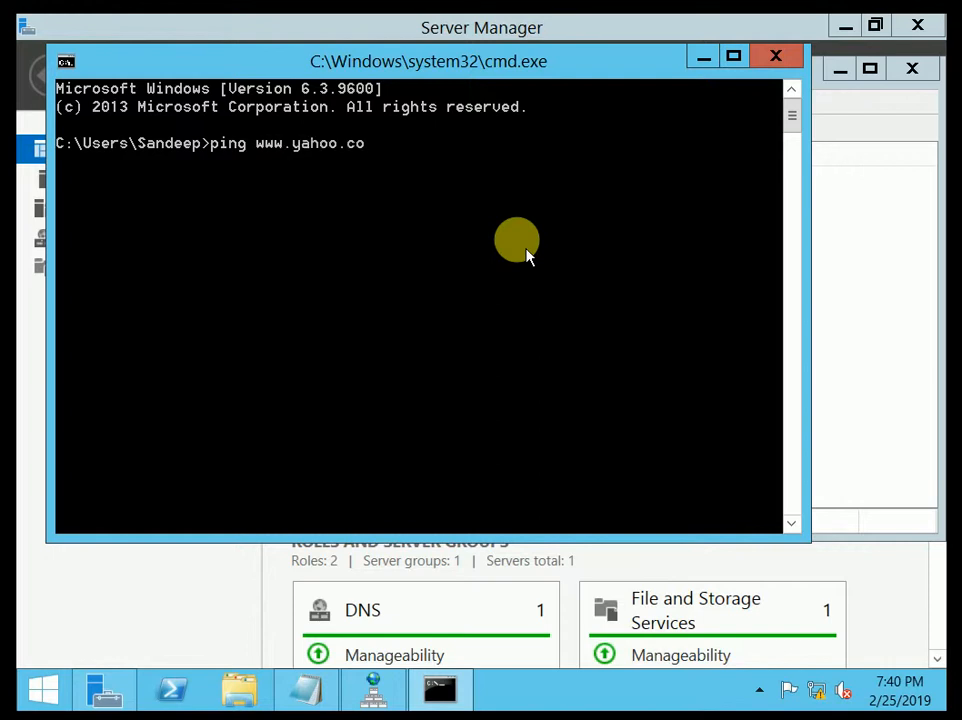
{"action": "key", "text": "Return"}
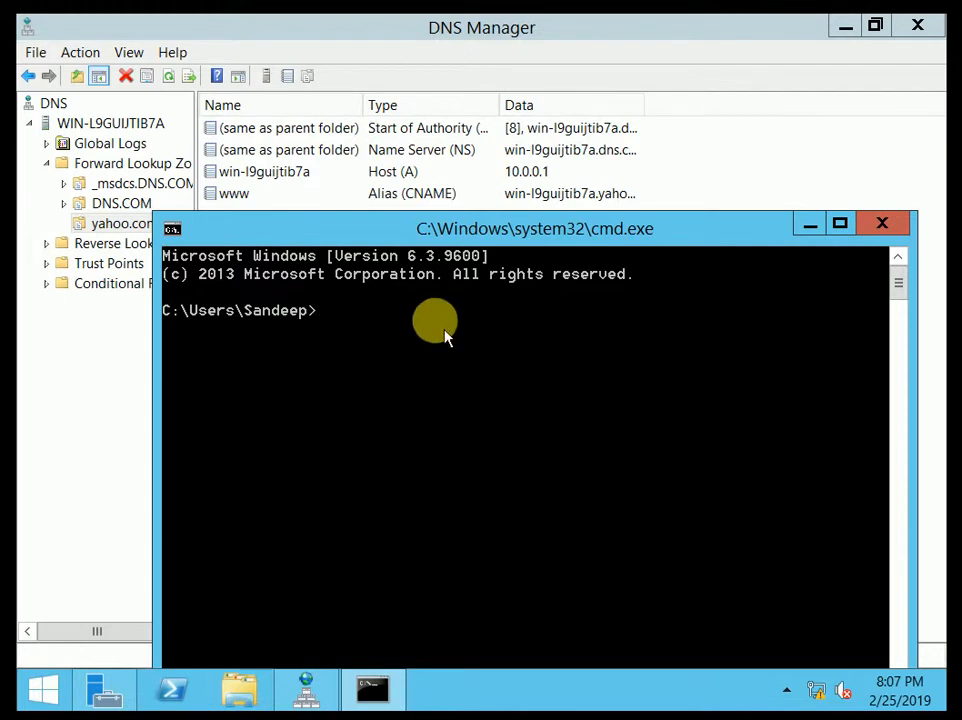
Step: Ping WIN-L9GUIJTIB7A.yahoo.com from the Command Prompt to test the host record
{"action": "type", "text": "ping WIN-L9GUIJ"}
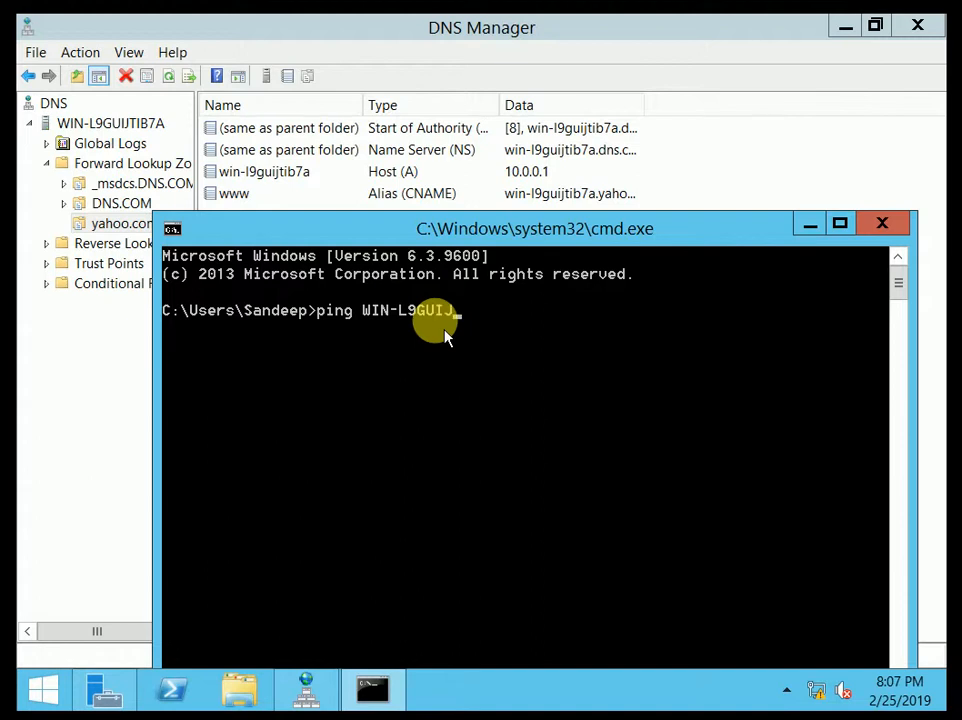
{"action": "type", "text": "TIB7A.yahoo.com"}
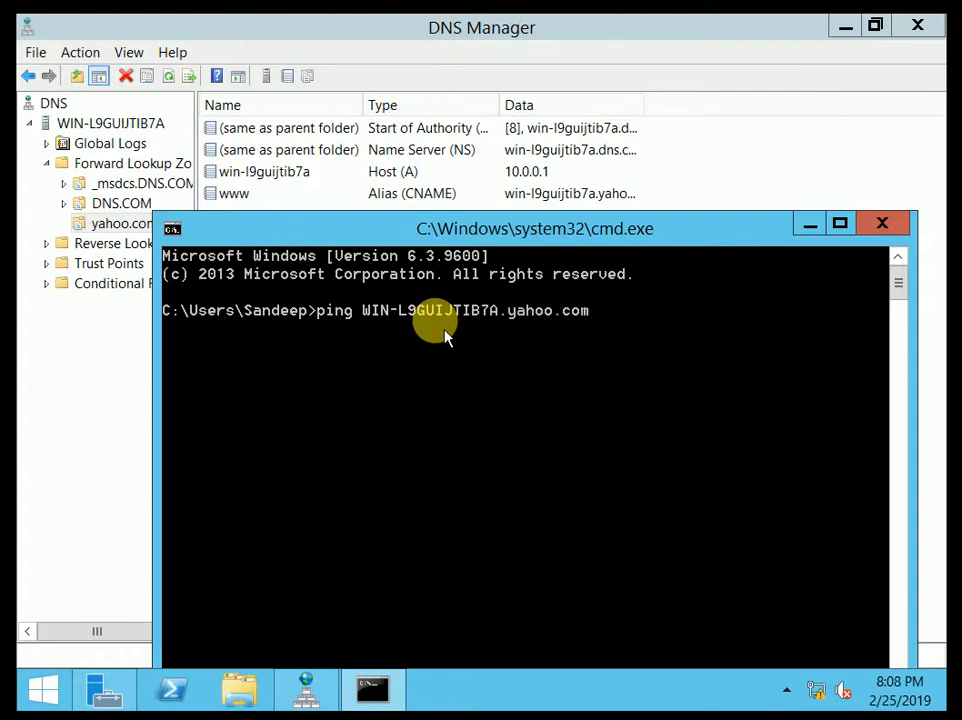
{"action": "key", "text": "Return"}
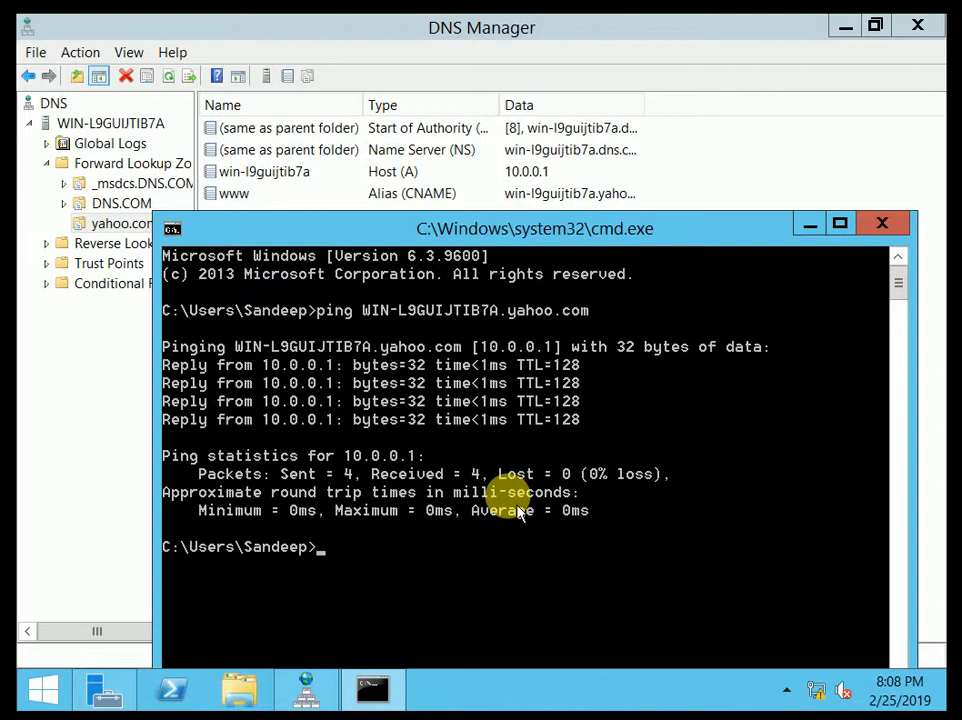
{"action": "type", "text": "ping www"}
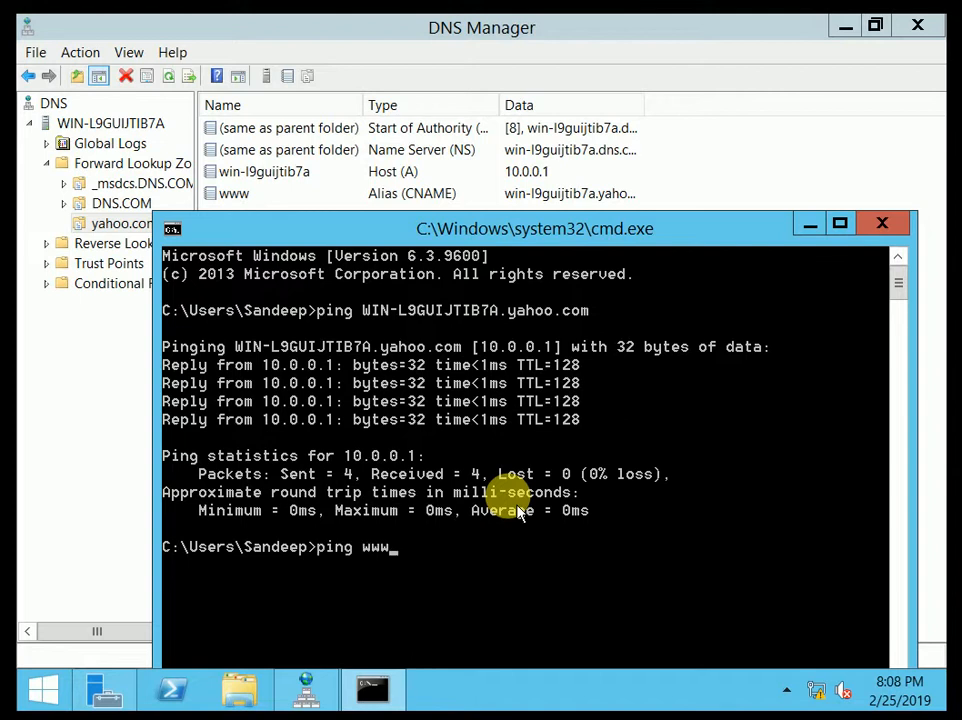
{"action": "type", "text": ".yahoo.com"}
{"action": "key", "text": "Return"}
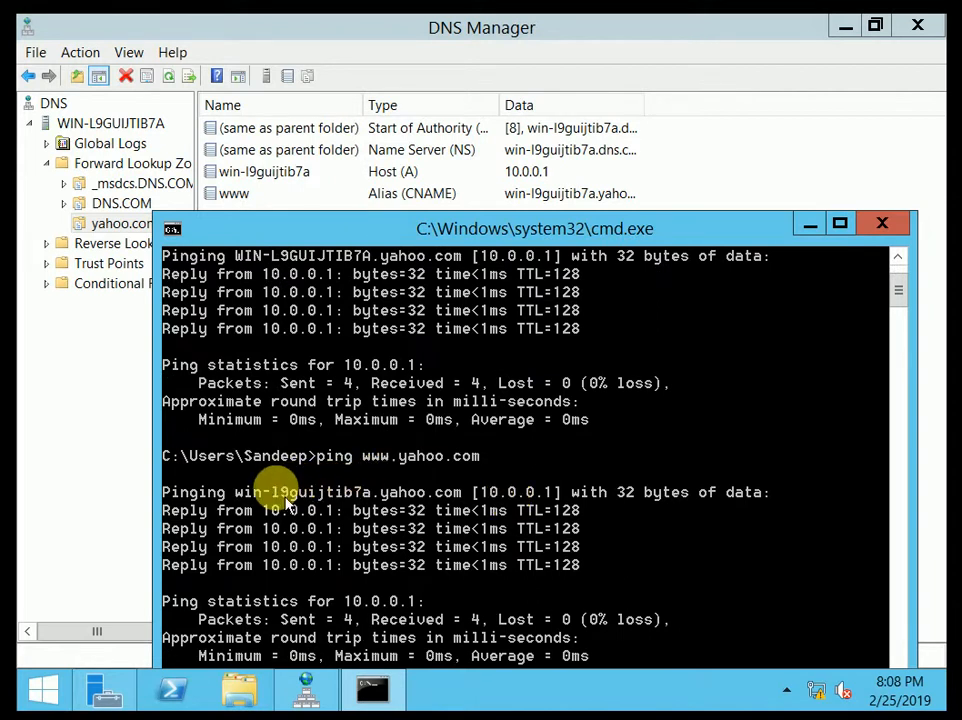
{"action": "right_click", "coordinate": [393, 500]}
{"action": "left_click", "coordinate": [405, 498]}
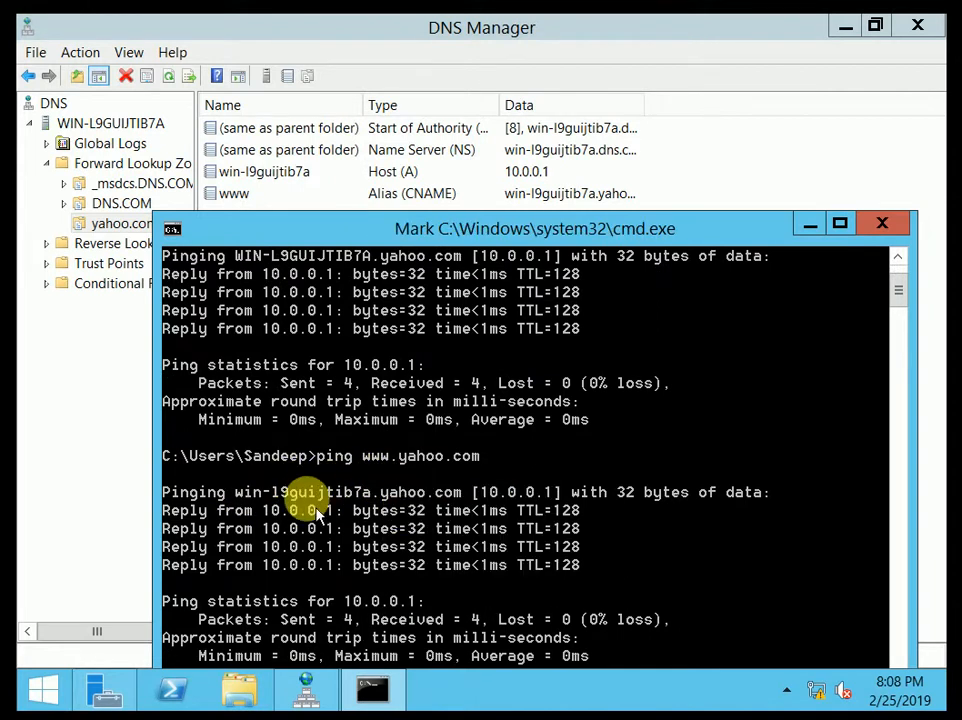
{"action": "left_click_drag", "start_coordinate": [232, 494], "coordinate": [468, 505]}
{"action": "left_click", "coordinate": [612, 564]}
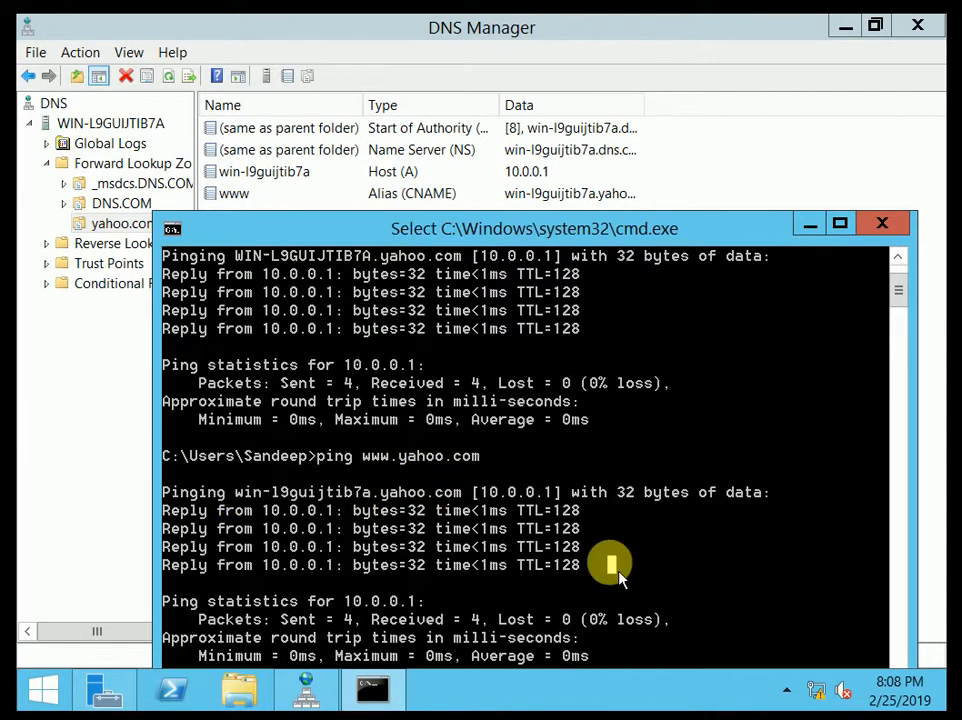
{"action": "scroll", "coordinate": [618, 575], "scroll_direction": "down", "scroll_amount": 1}
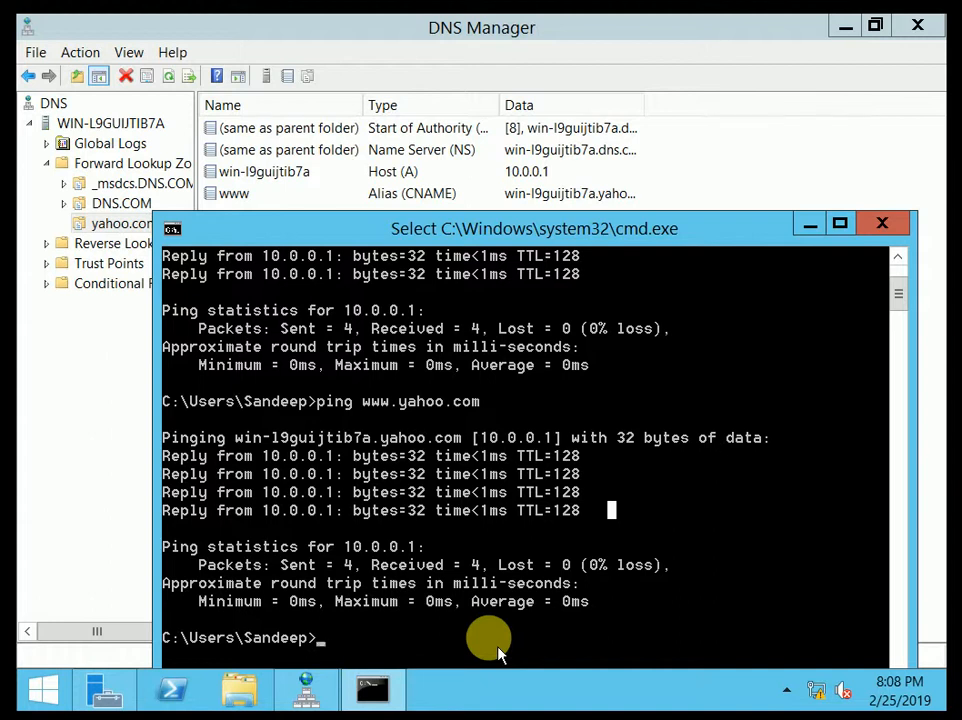
{"action": "left_click", "coordinate": [810, 222]}
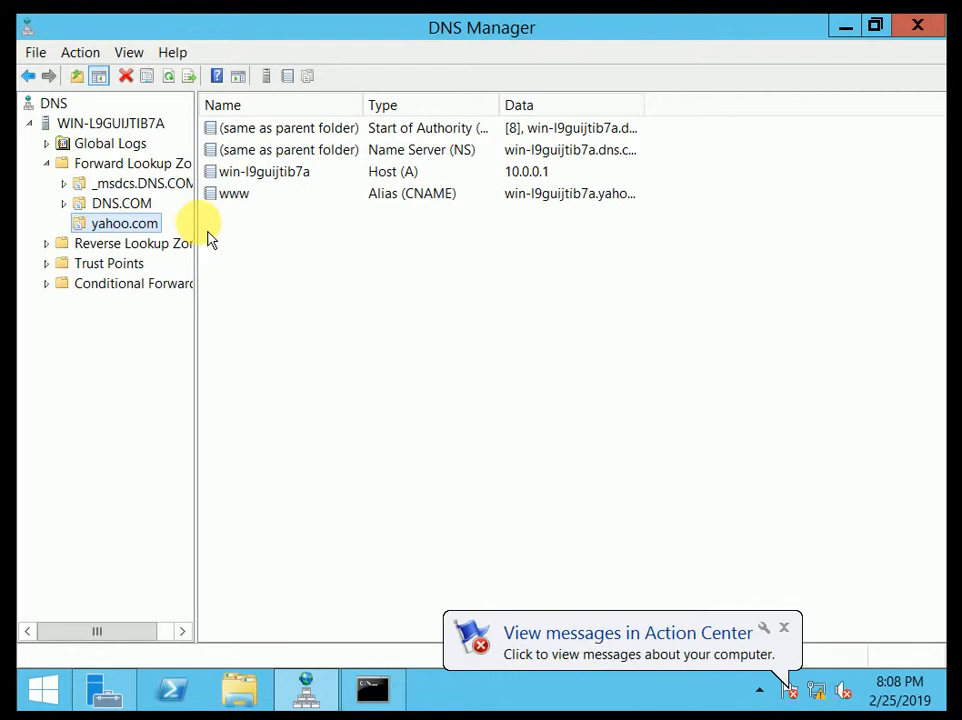
Step: Widen the console tree and start a new reverse lookup zone as a primary zone not stored in Active Directory
{"action": "left_click_drag", "start_coordinate": [205, 230], "coordinate": [359, 240]}
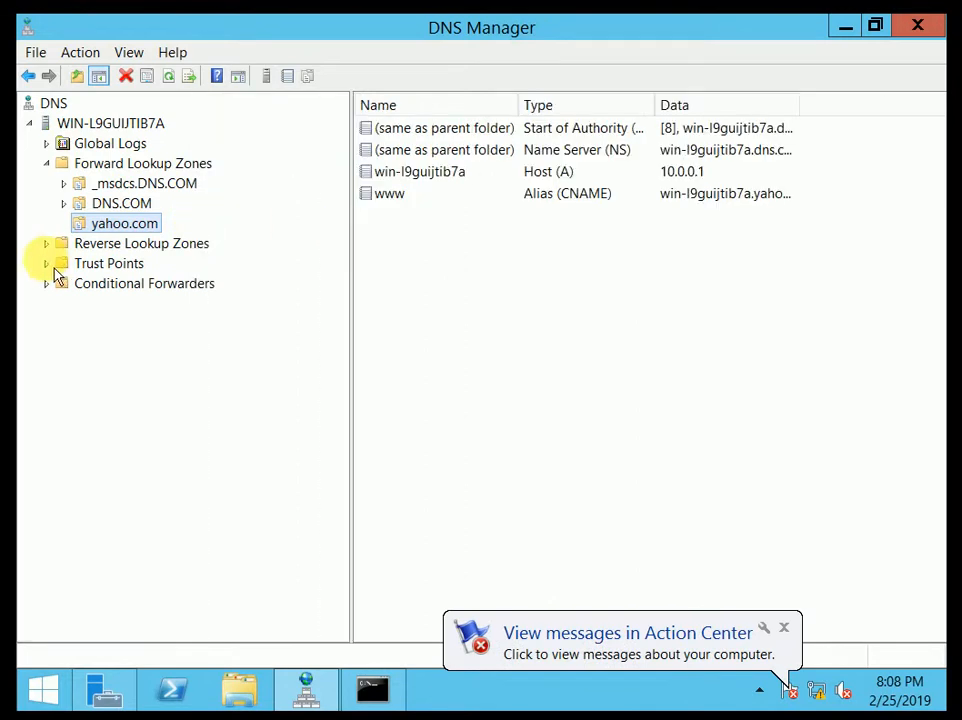
{"action": "left_click", "coordinate": [90, 246]}
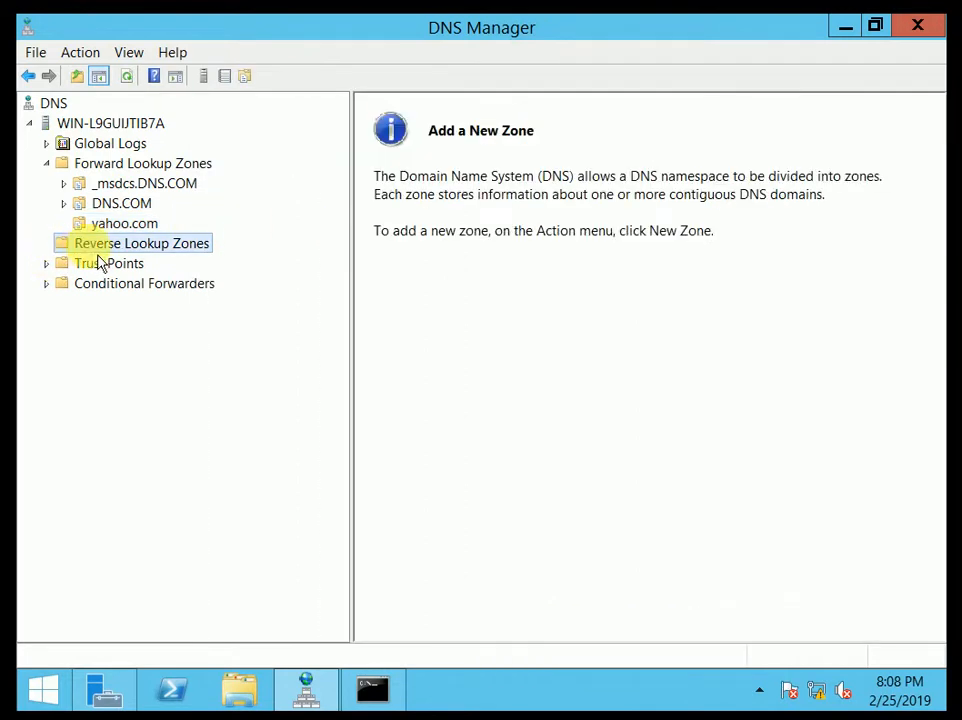
{"action": "right_click", "coordinate": [90, 250]}
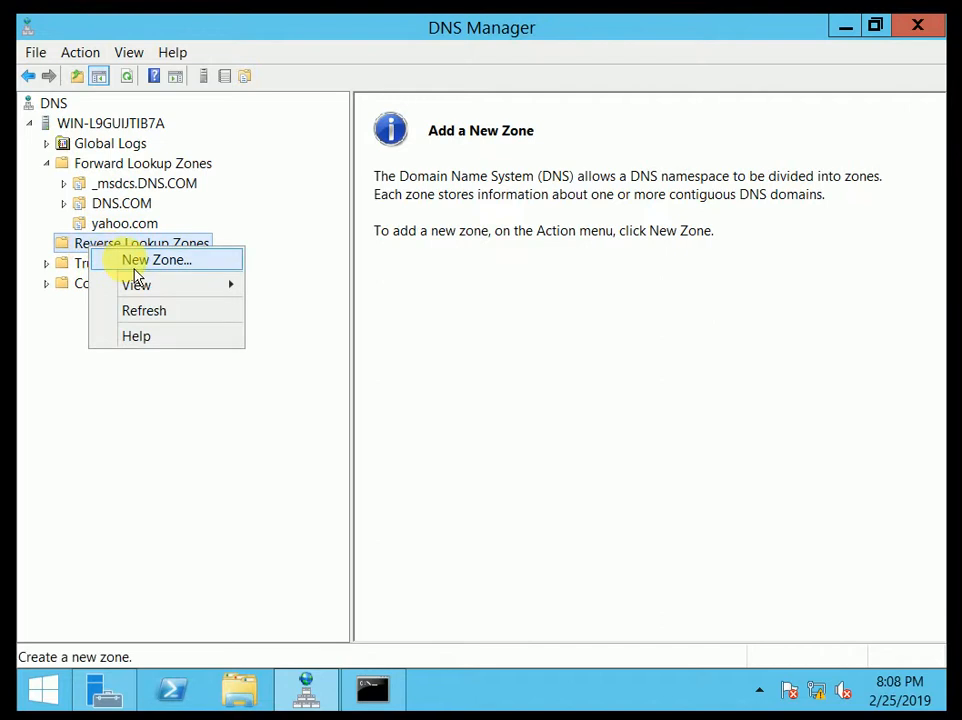
{"action": "left_click", "coordinate": [135, 261]}
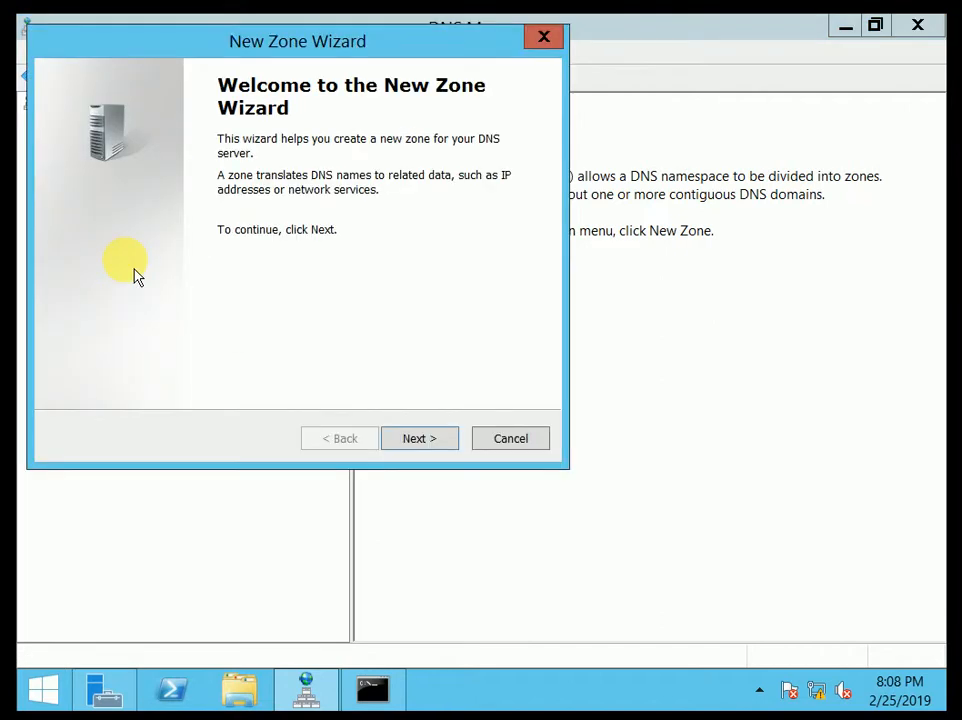
{"action": "left_click", "coordinate": [421, 446]}
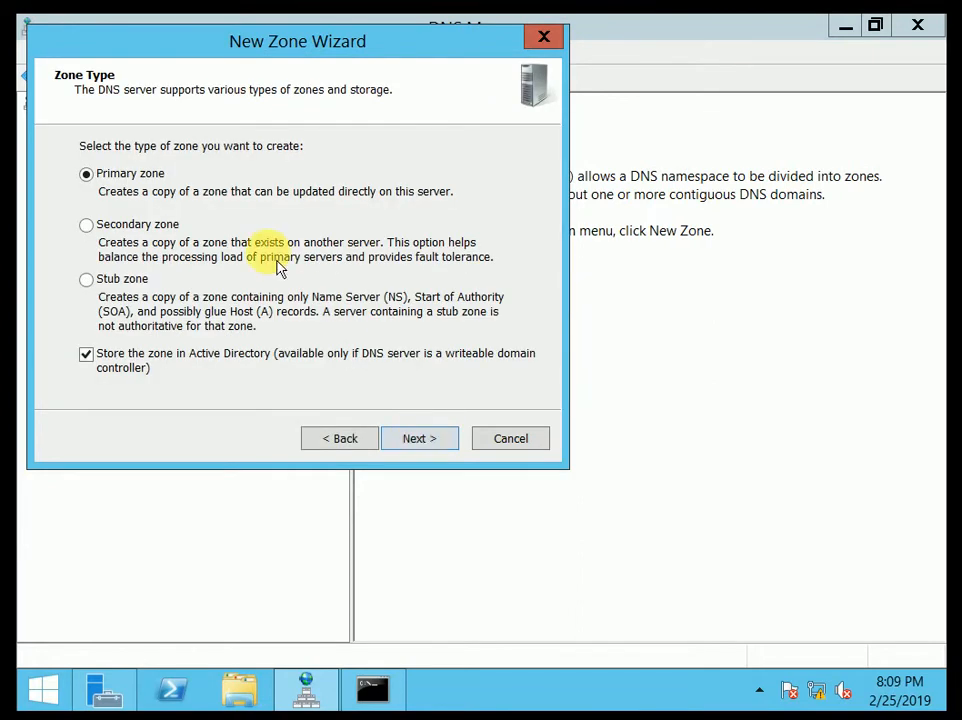
{"action": "left_click", "coordinate": [121, 369]}
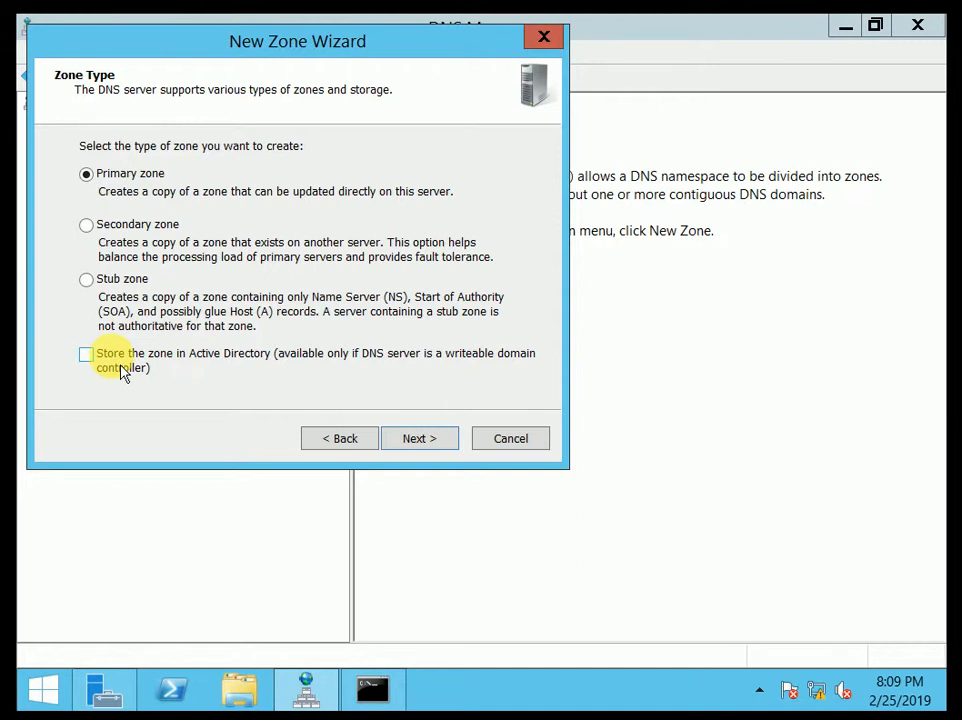
{"action": "left_click", "coordinate": [428, 447]}
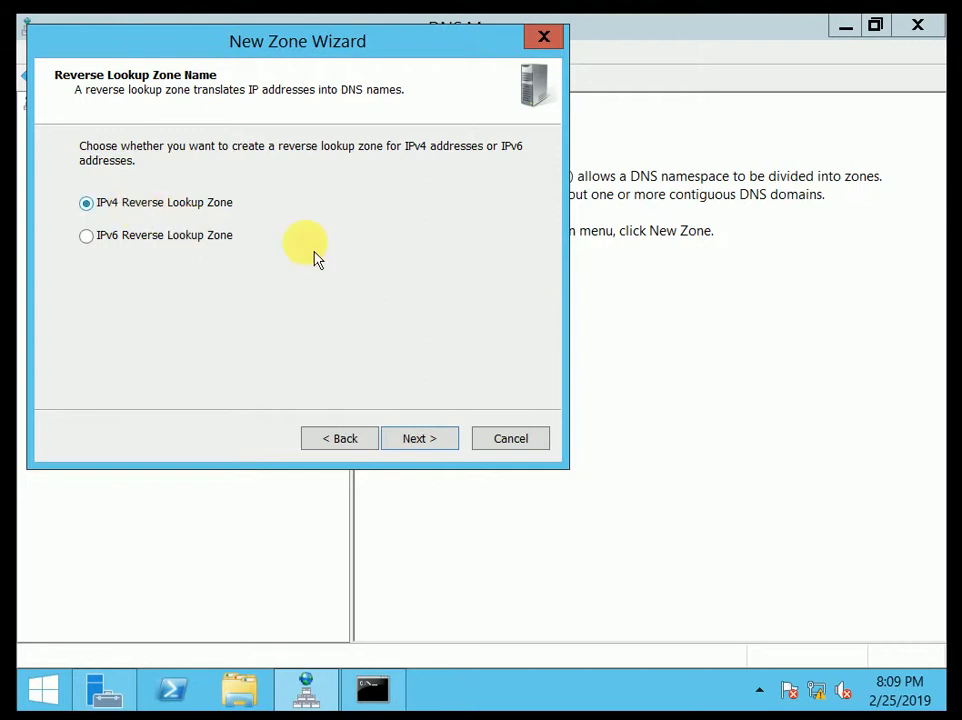
Step: Choose an IPv4 reverse lookup zone and set its network ID to 10.0.0
{"action": "left_click", "coordinate": [447, 452]}
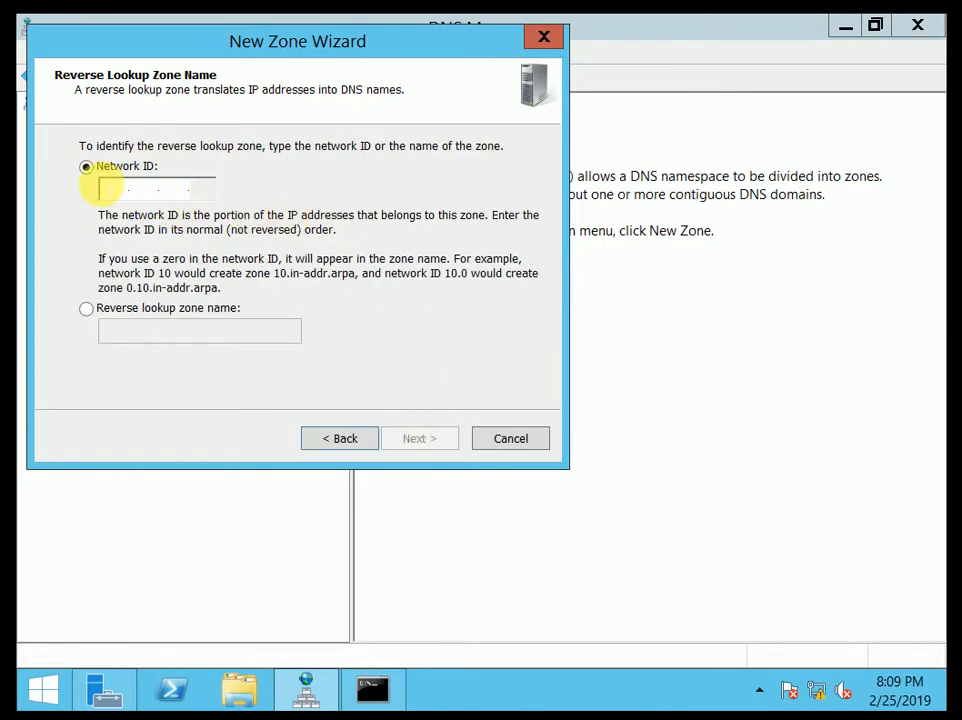
{"action": "type", "text": "10.0.0"}
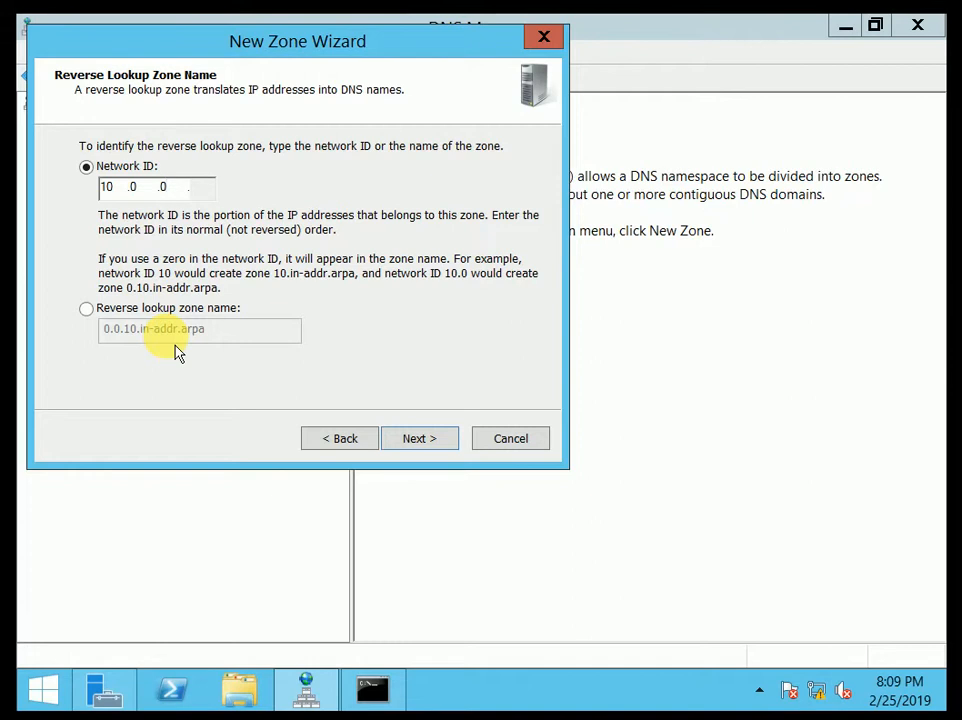
{"action": "left_click", "coordinate": [444, 449]}
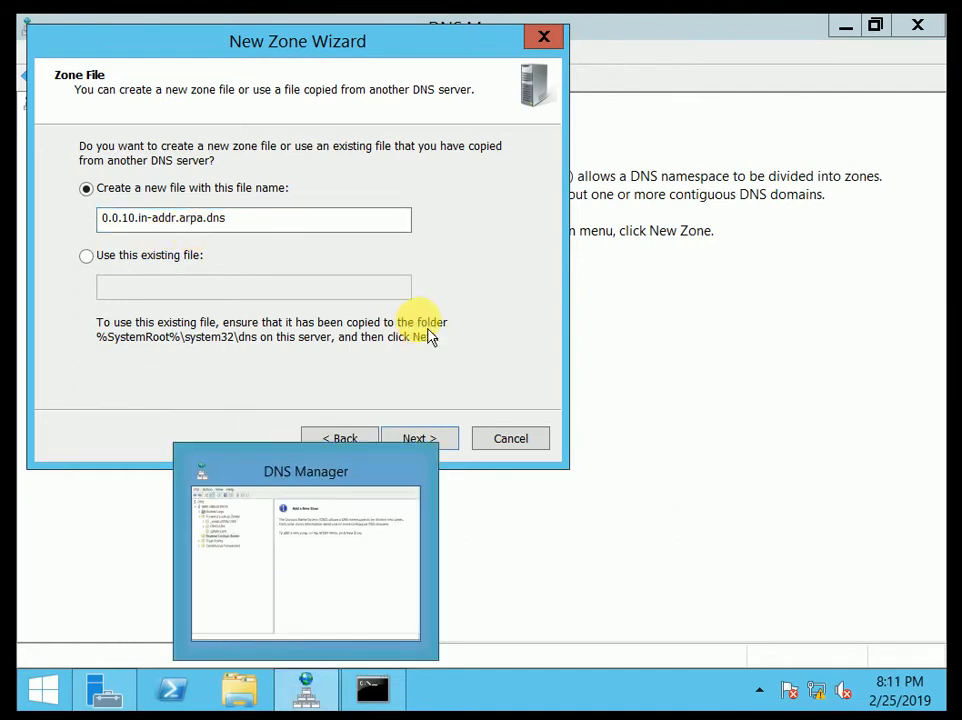
Step: Create the new zone file 0.0.10.in-addr.arpa.dns, allow both nonsecure and secure dynamic updates, and finish the reverse zone wizard
{"action": "left_click", "coordinate": [443, 448]}
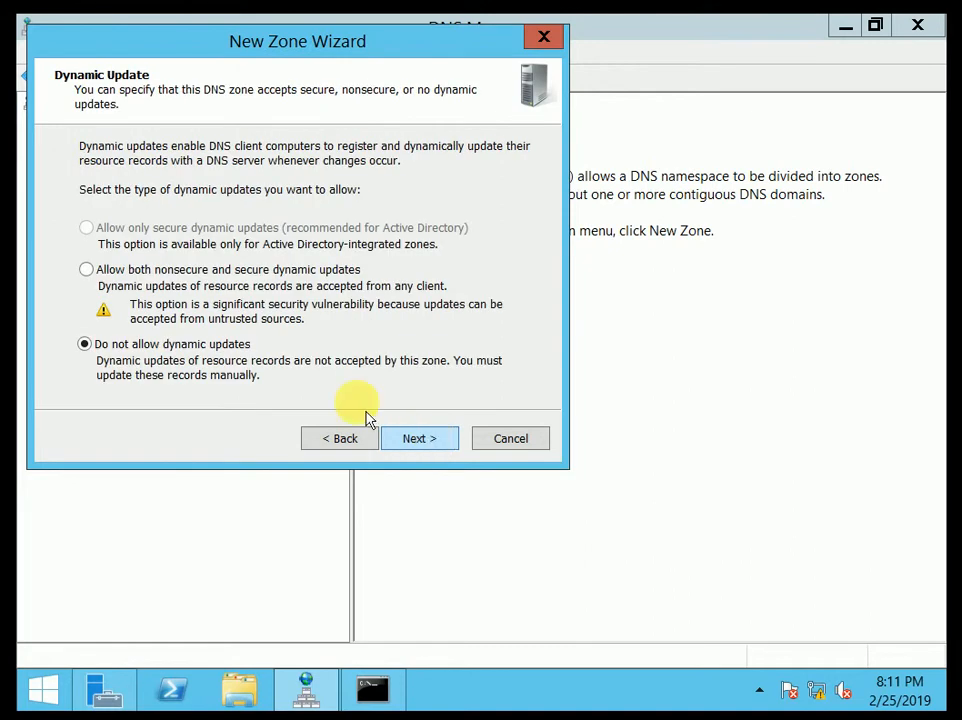
{"action": "left_click", "coordinate": [101, 279]}
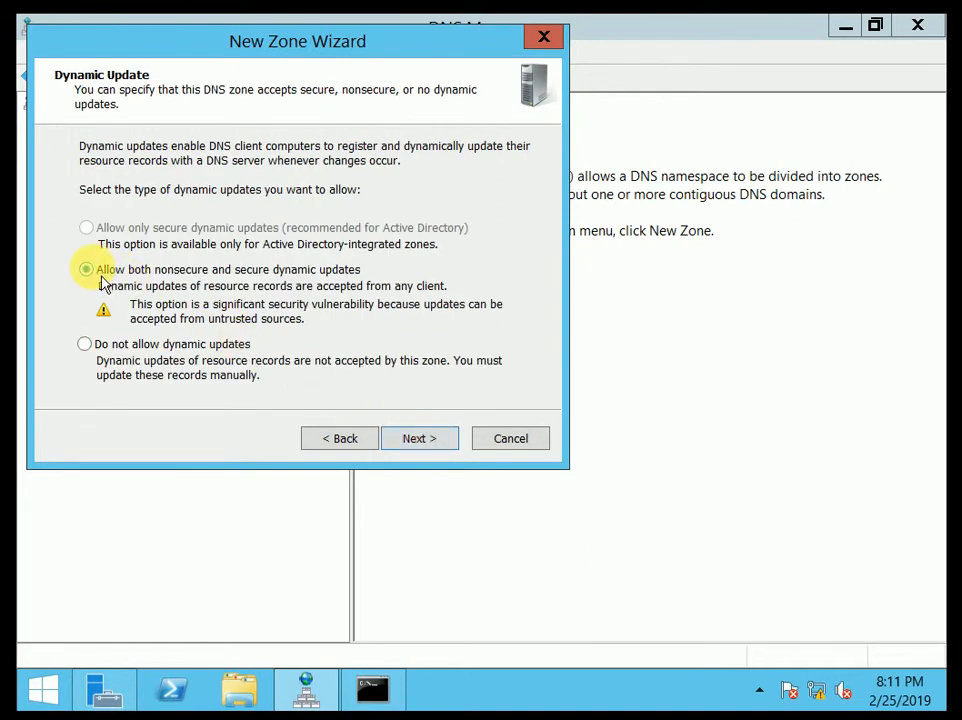
{"action": "left_click", "coordinate": [459, 454]}
{"action": "left_click", "coordinate": [459, 454]}
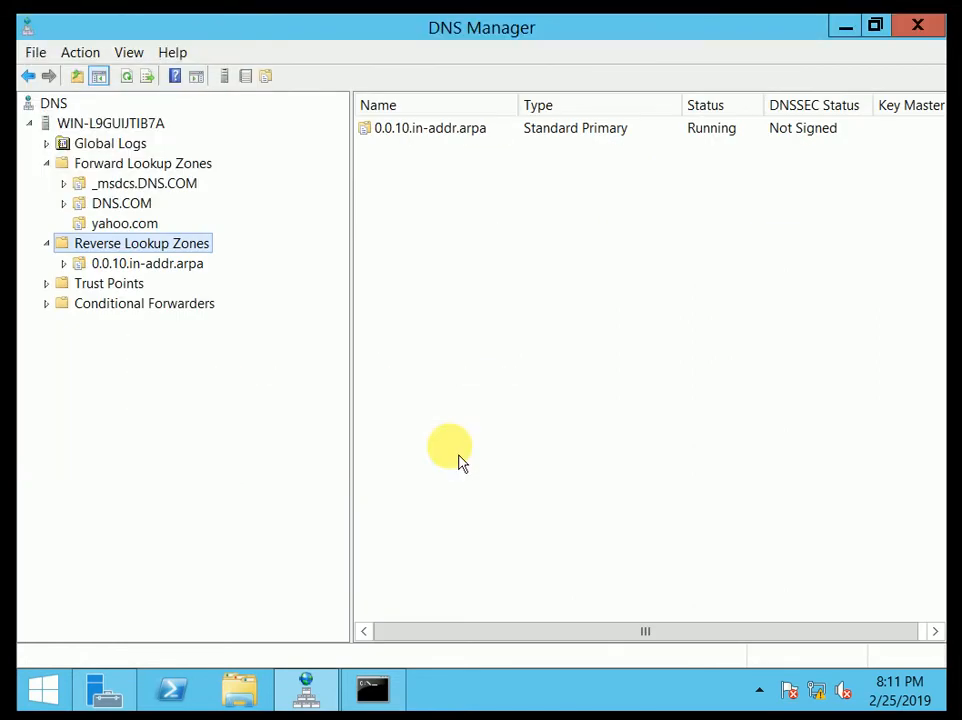
{"action": "left_click", "coordinate": [135, 264]}
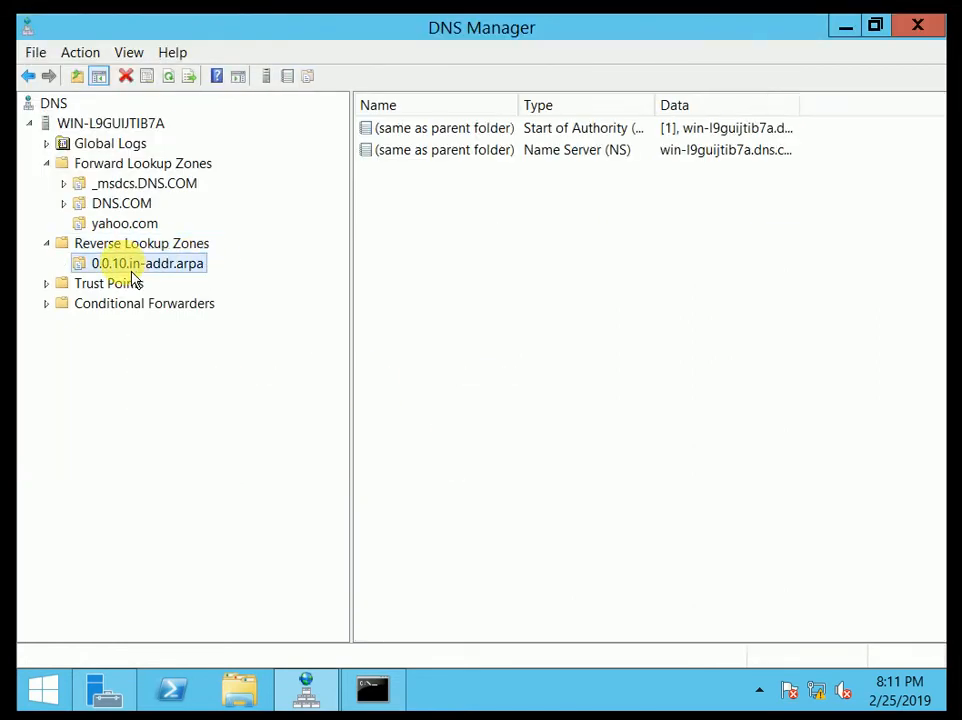
{"action": "right_click", "coordinate": [135, 280]}
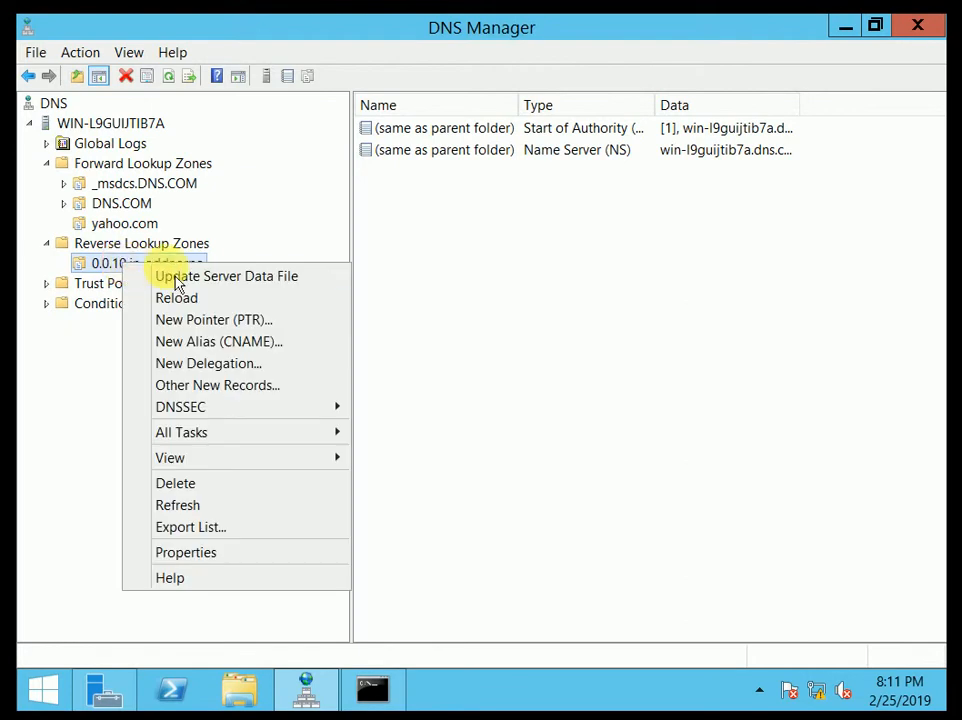
{"action": "left_click", "coordinate": [265, 324]}
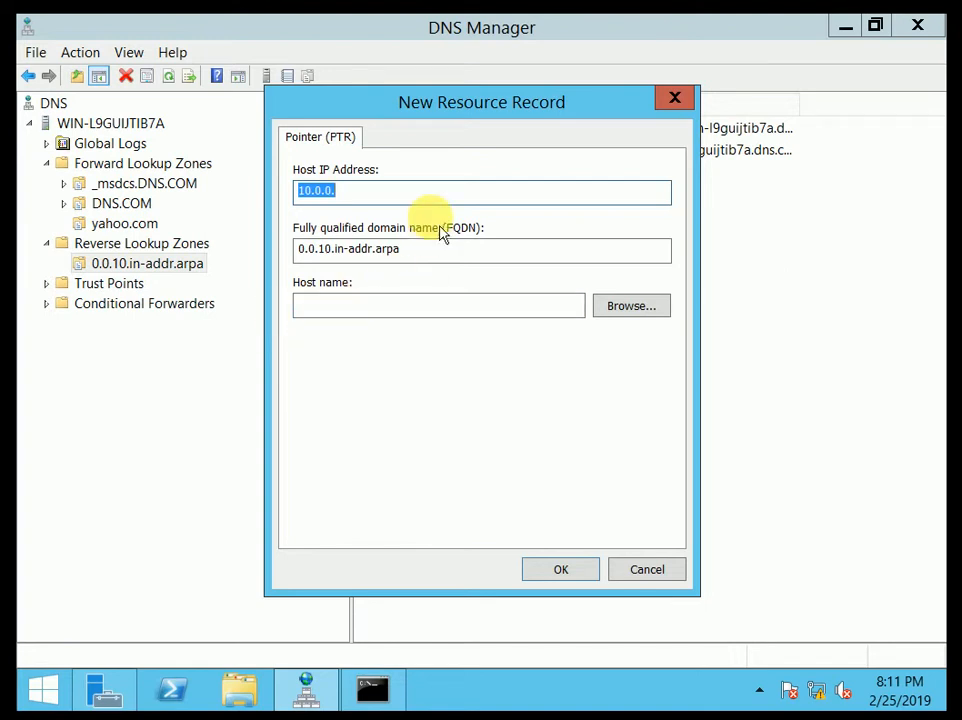
{"action": "left_click", "coordinate": [415, 191]}
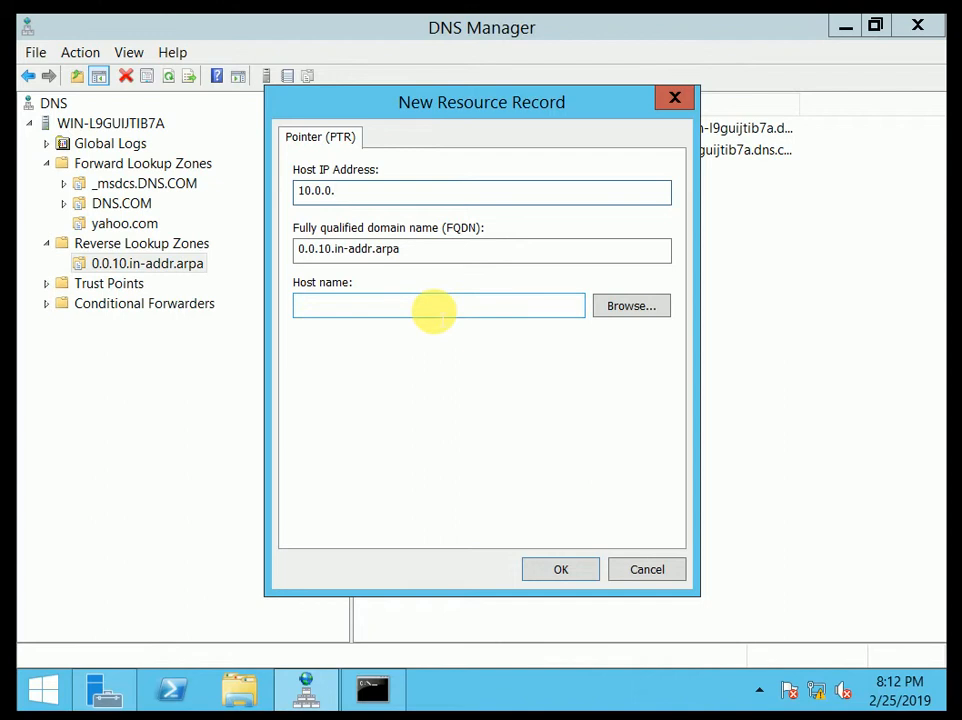
{"action": "type", "text": "1"}
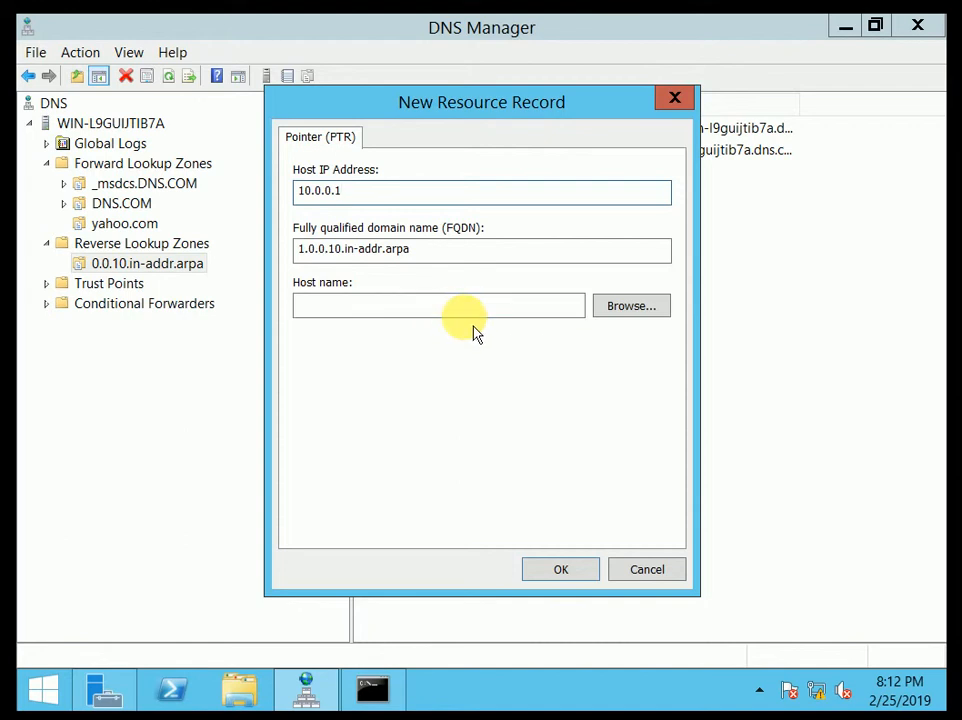
{"action": "left_click", "coordinate": [458, 304]}
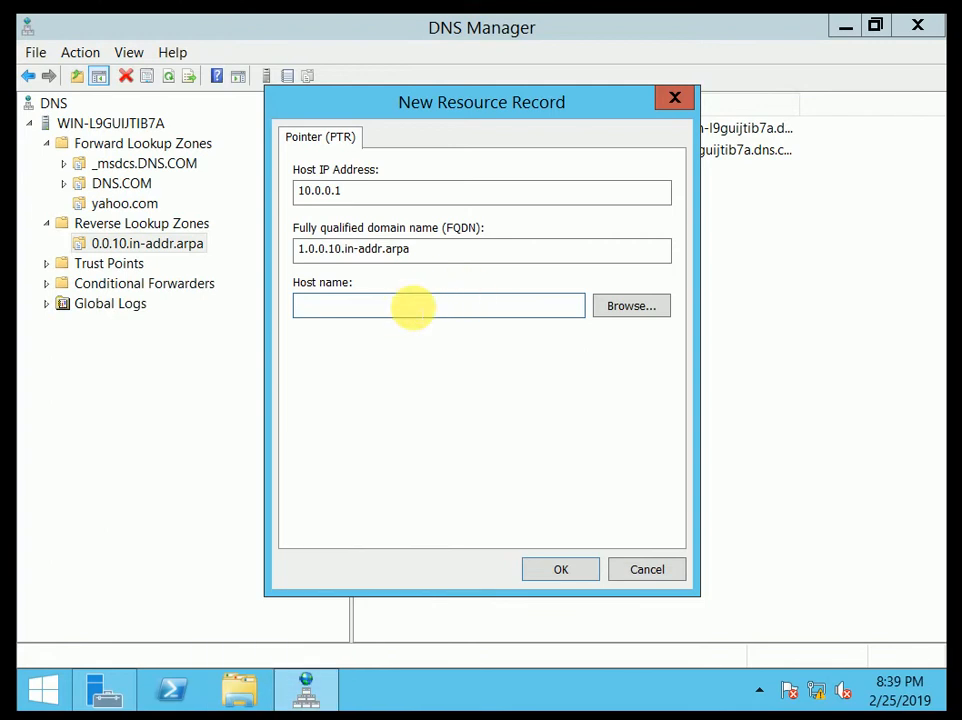
{"action": "type", "text": "www.yahoo.com"}
{"action": "left_click", "coordinate": [588, 576]}
{"action": "left_click", "coordinate": [603, 505]}
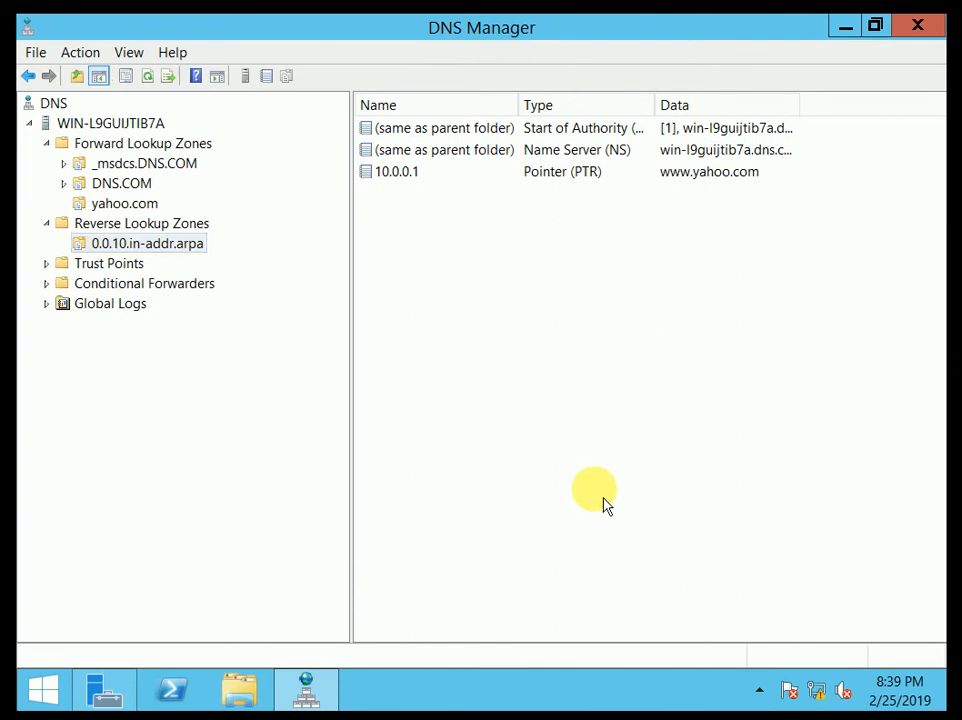
Step: Open a Command Prompt and try to run a reverse lookup of 10.0.0.1
{"action": "key", "text": "super+r"}
{"action": "key", "text": "Return"}
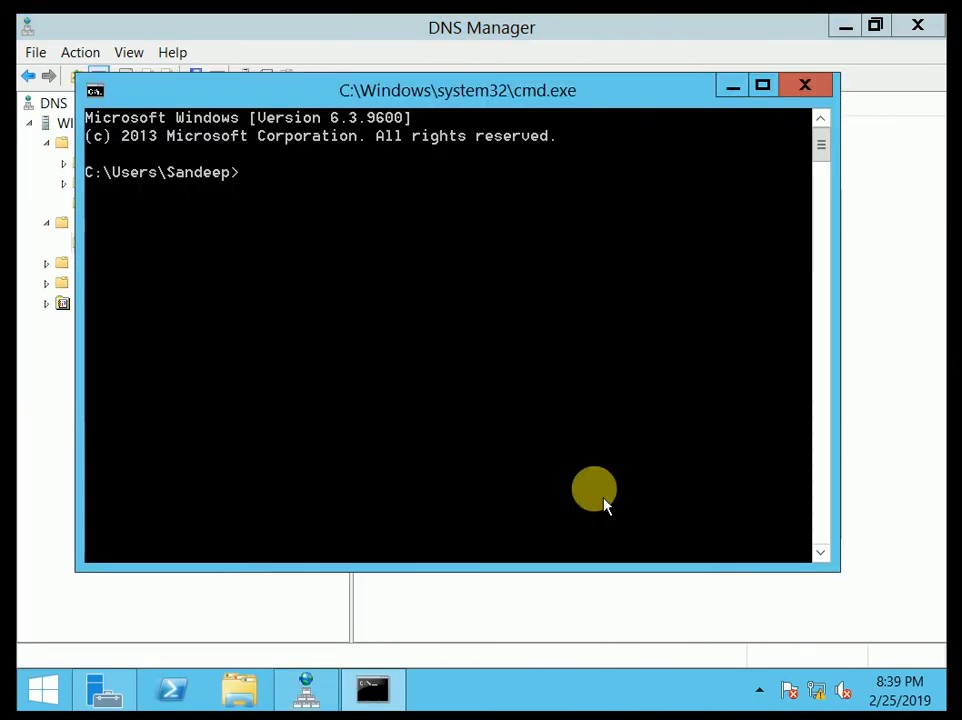
{"action": "type", "text": "ns"}
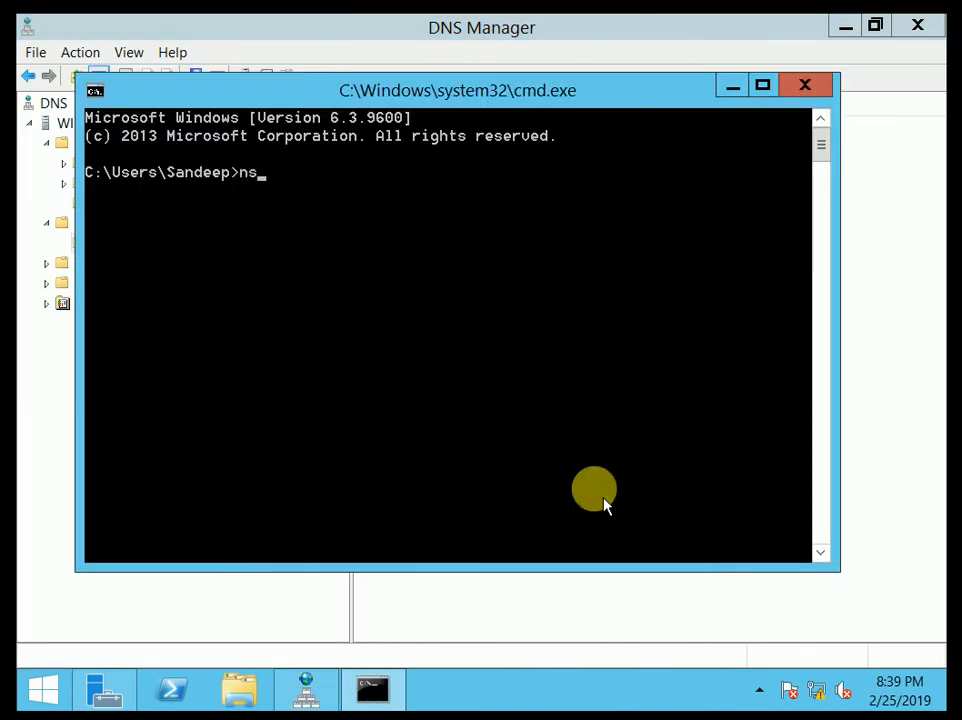
{"action": "type", "text": "looup 10.0.0"}
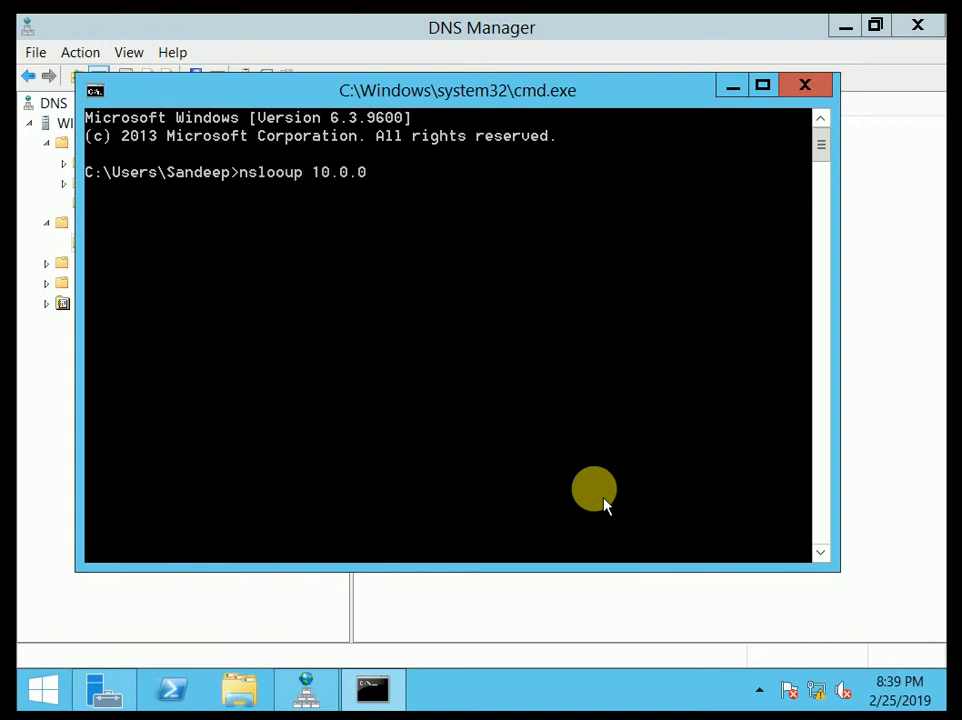
{"action": "type", "text": ".1"}
{"action": "key", "text": "Return"}
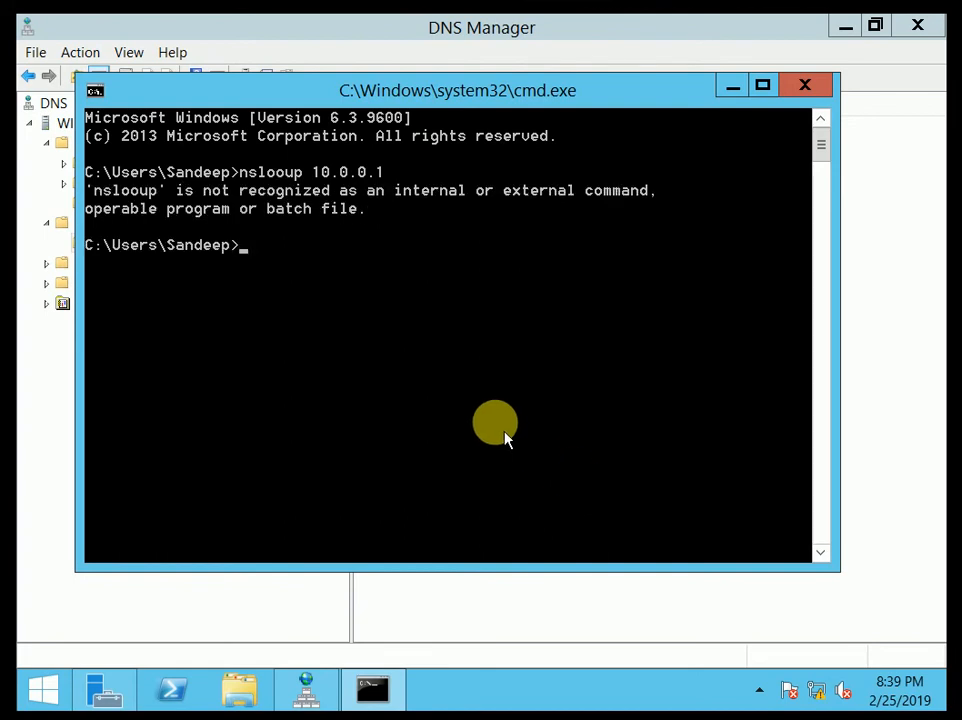
Step: Correct the command to nslookup 10.0.0.1, run it to test the pointer record, and minimise the Command Prompt
{"action": "key", "text": "Up"}
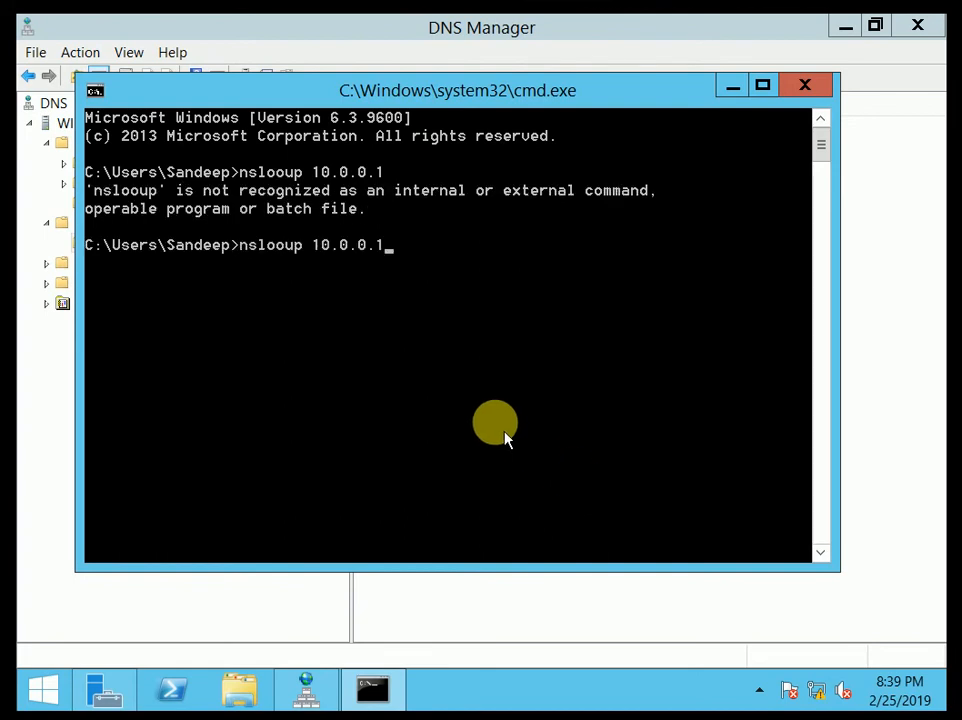
{"action": "key", "text": "Left"}
{"action": "key", "text": "Left"}
{"action": "key", "text": "Left"}
{"action": "key", "text": "Left"}
{"action": "key", "text": "Left"}
{"action": "key", "text": "Left"}
{"action": "key", "text": "Left"}
{"action": "key", "text": "Left"}
{"action": "key", "text": "Left"}
{"action": "key", "text": "Left"}
{"action": "key", "text": "Left"}
{"action": "type", "text": "c"}
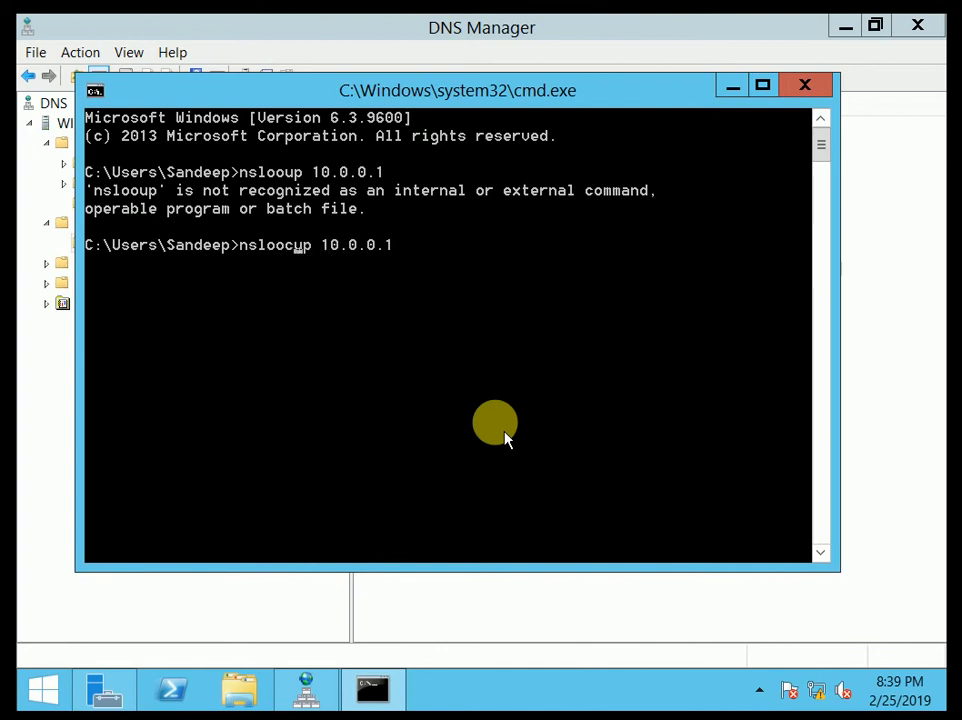
{"action": "type", "text": "k"}
{"action": "key", "text": "BackSpace"}
{"action": "key", "text": "BackSpace"}
{"action": "key", "text": "BackSpace"}
{"action": "type", "text": "ck"}
{"action": "key", "text": "BackSpace"}
{"action": "key", "text": "BackSpace"}
{"action": "key", "text": "BackSpace"}
{"action": "key", "text": "BackSpace"}
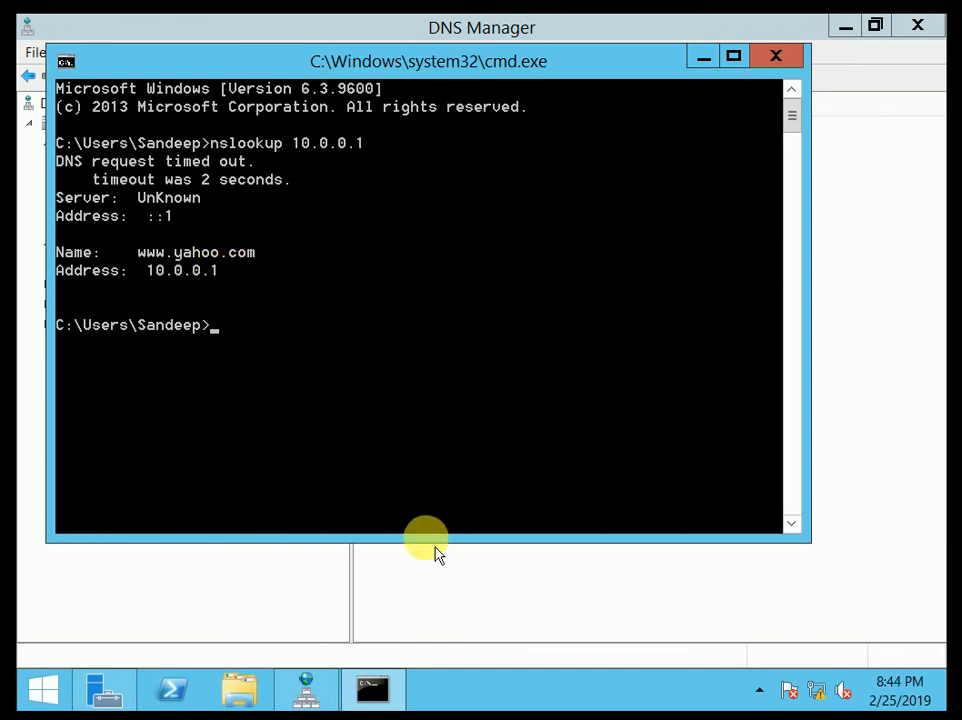
{"action": "left_click", "coordinate": [712, 58]}
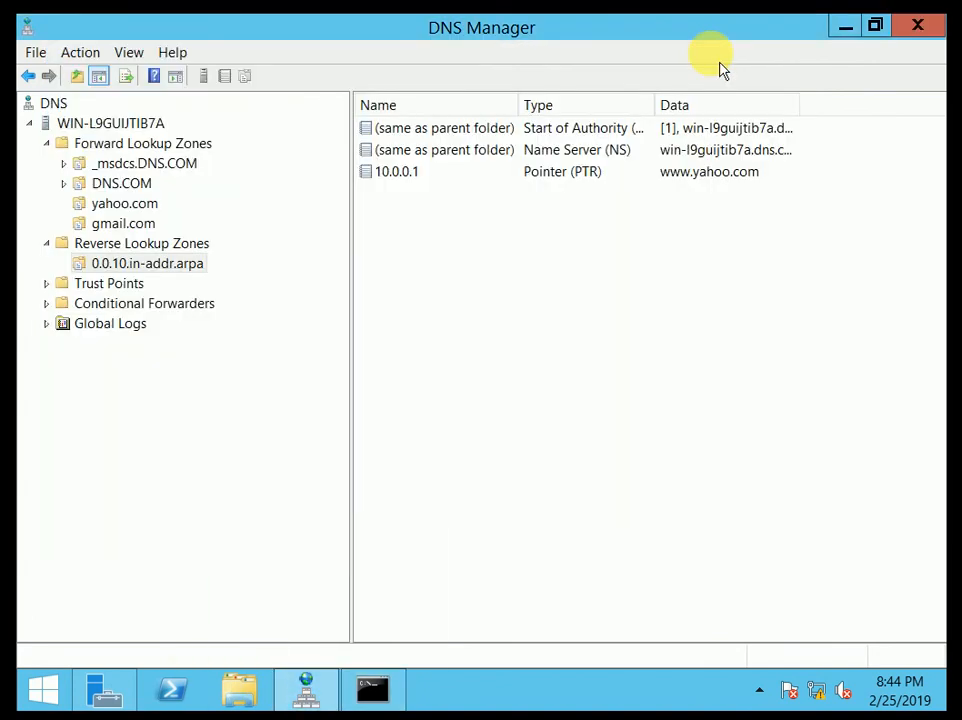